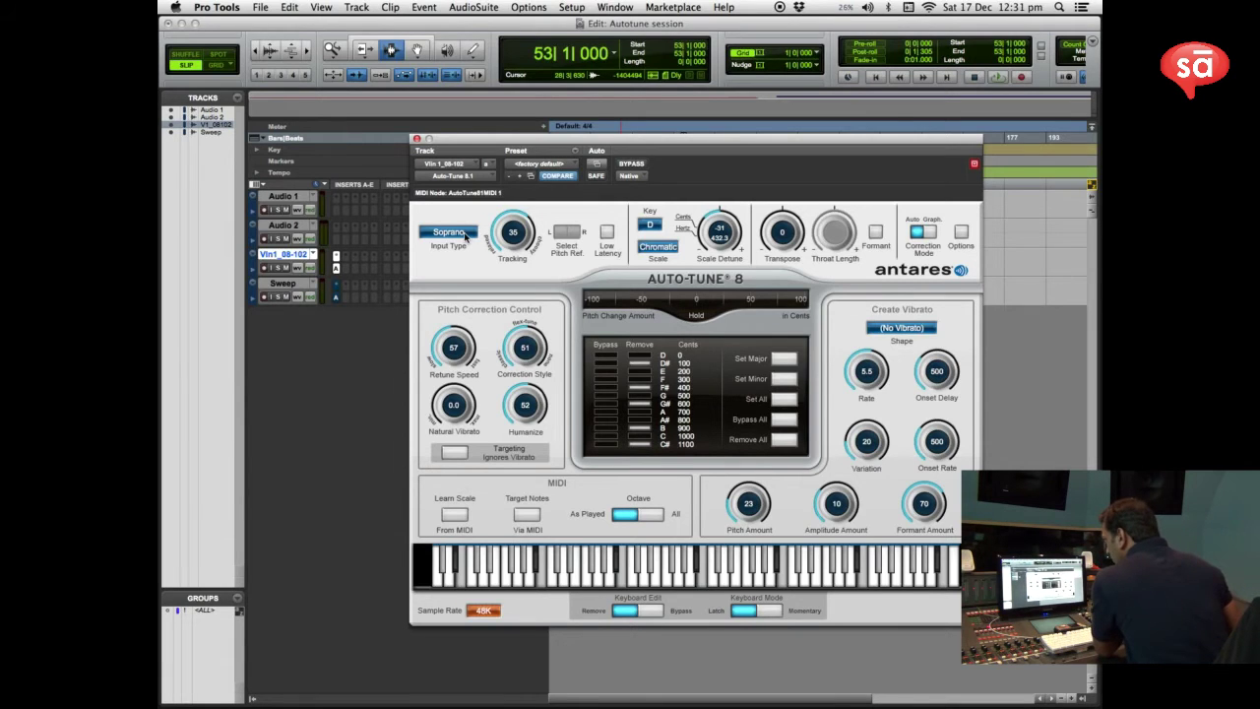
Switch Auto-Tune's input type through Alto/Tenor, Low Male and Instrument, finishing on Bass Inst
click(466, 238)
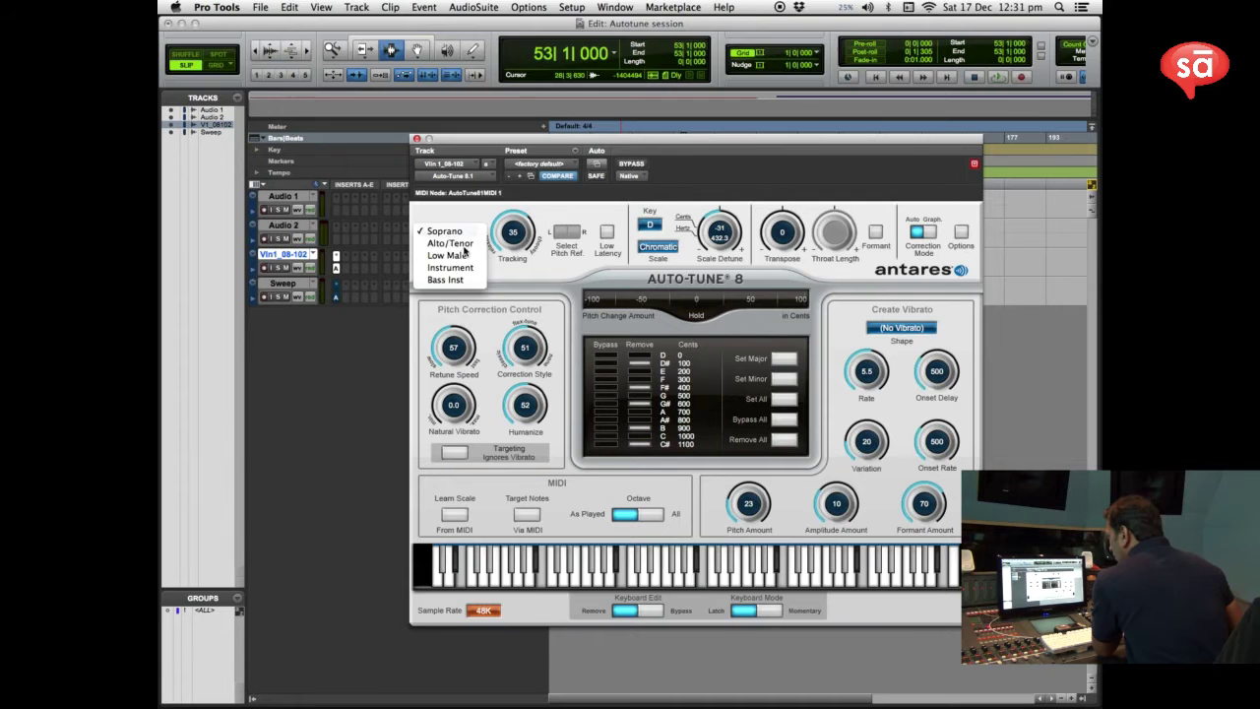
click(466, 245)
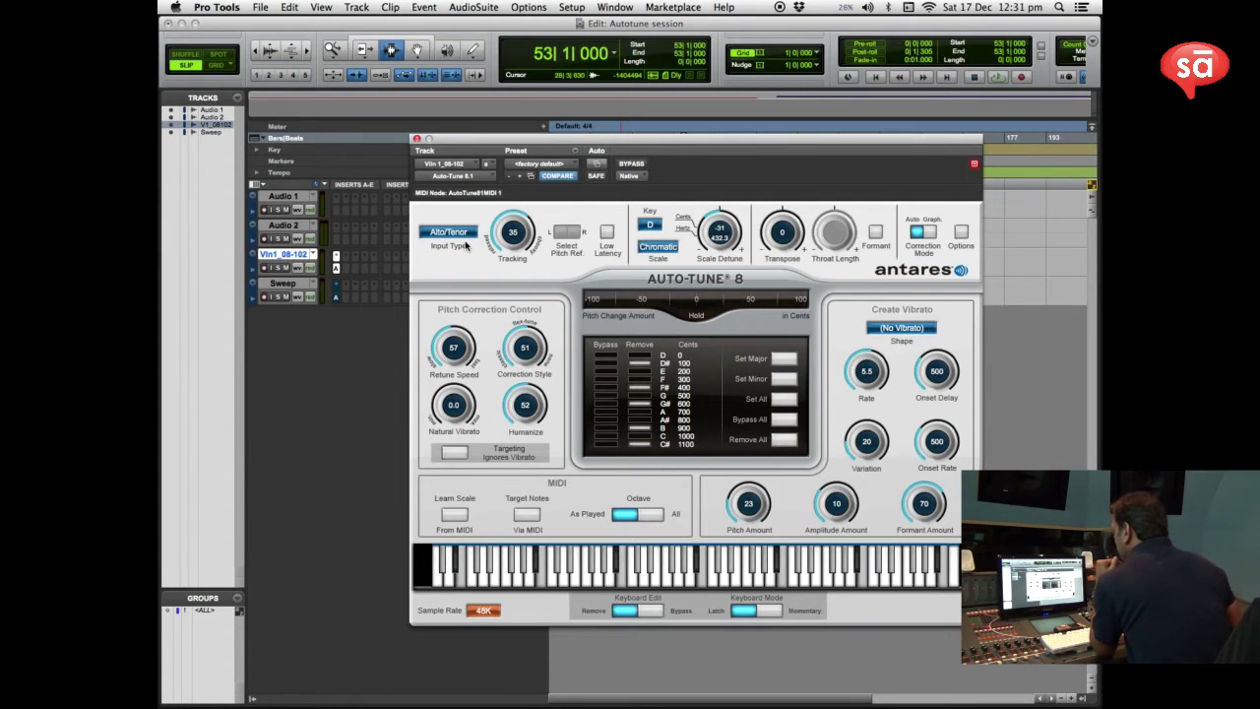
click(466, 237)
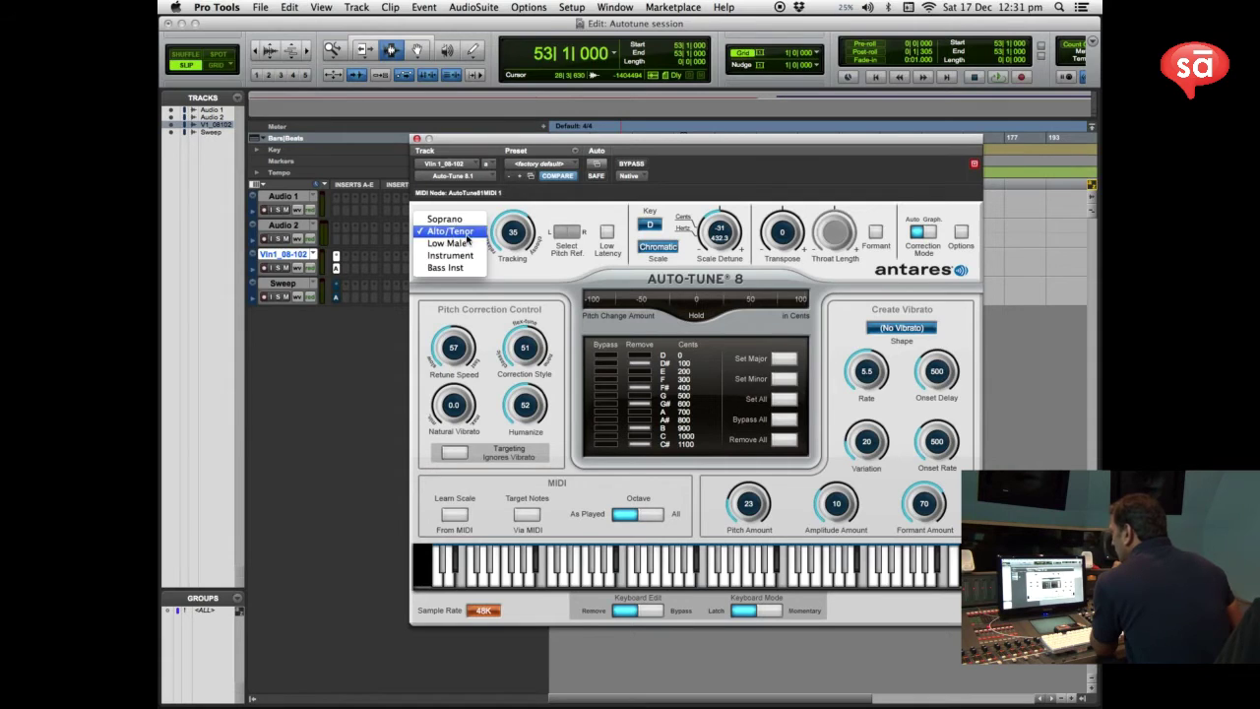
click(465, 244)
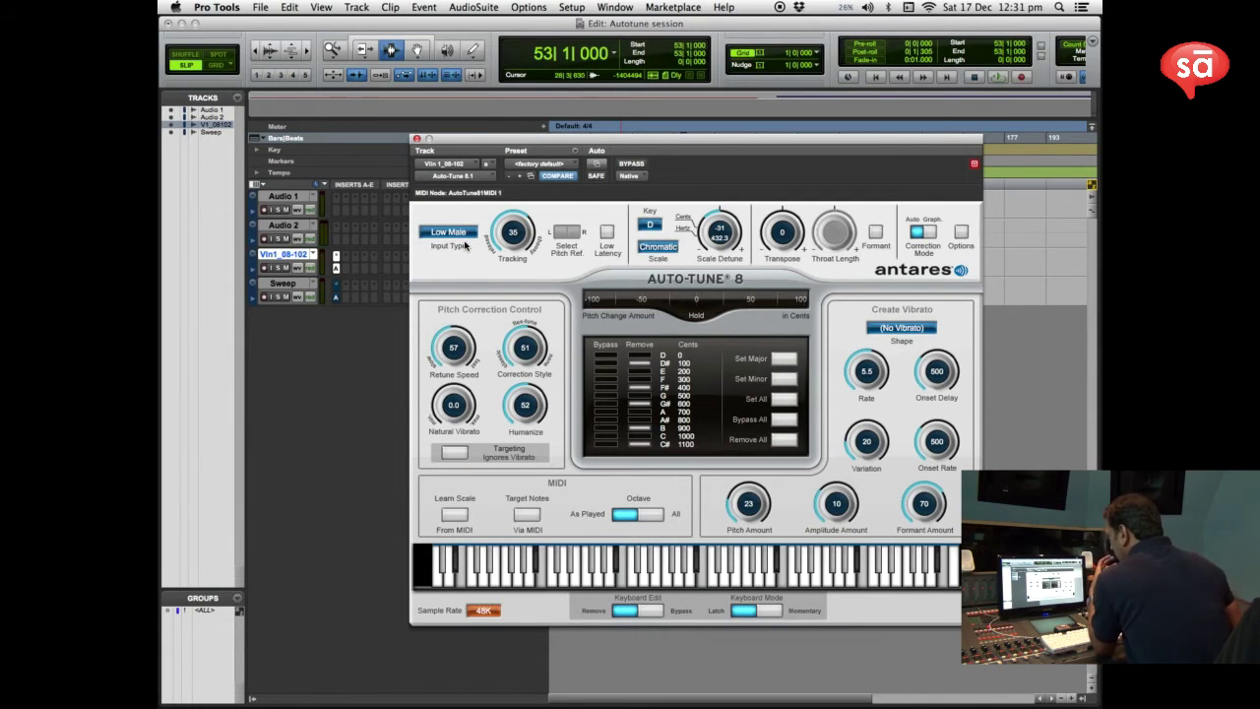
click(467, 236)
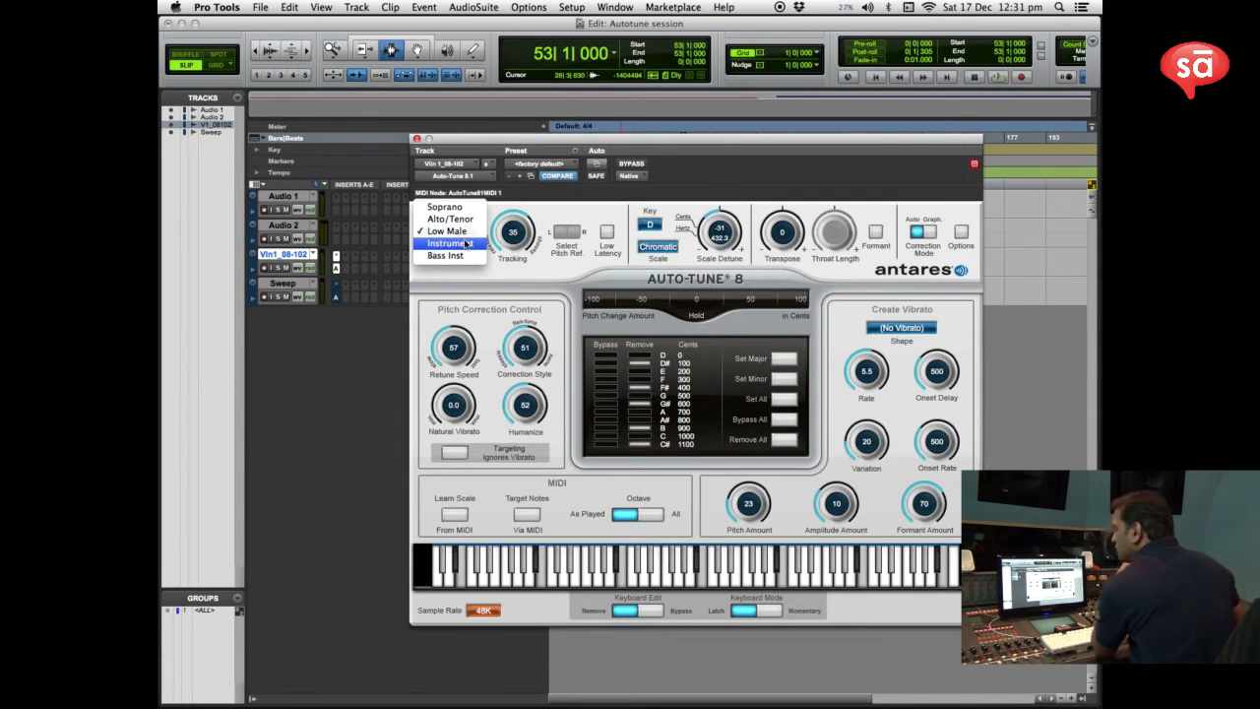
click(467, 243)
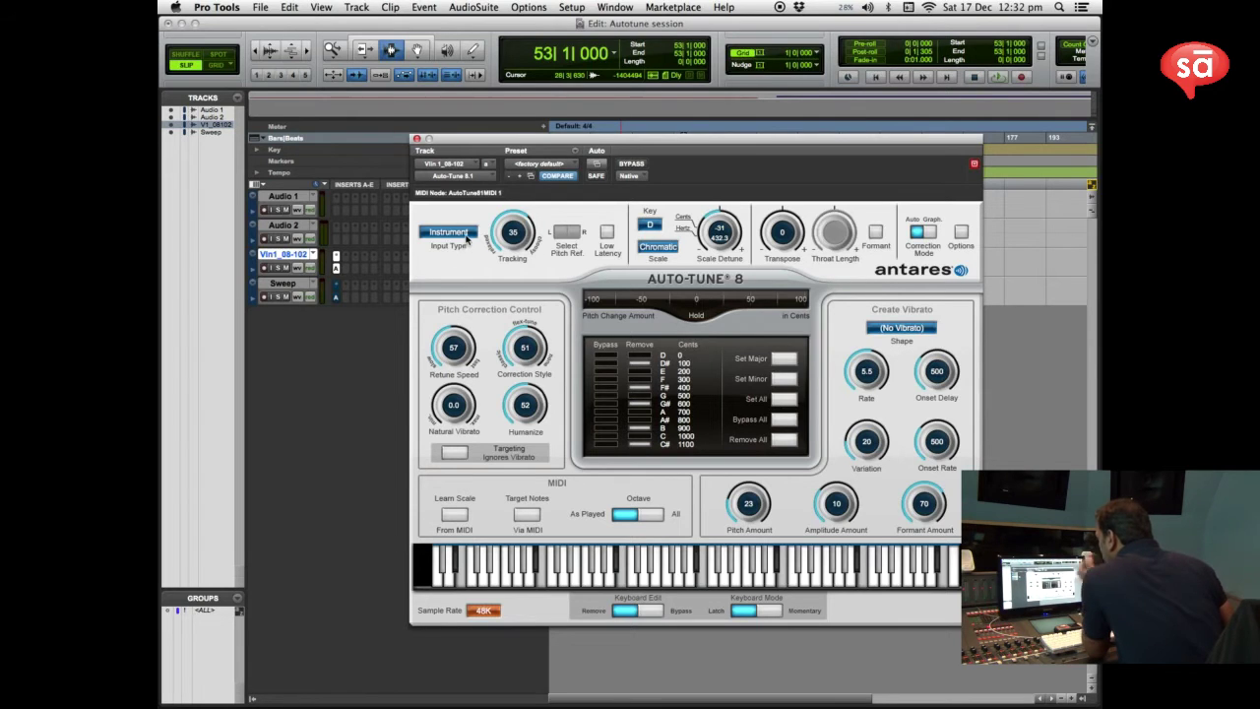
click(466, 244)
click(450, 243)
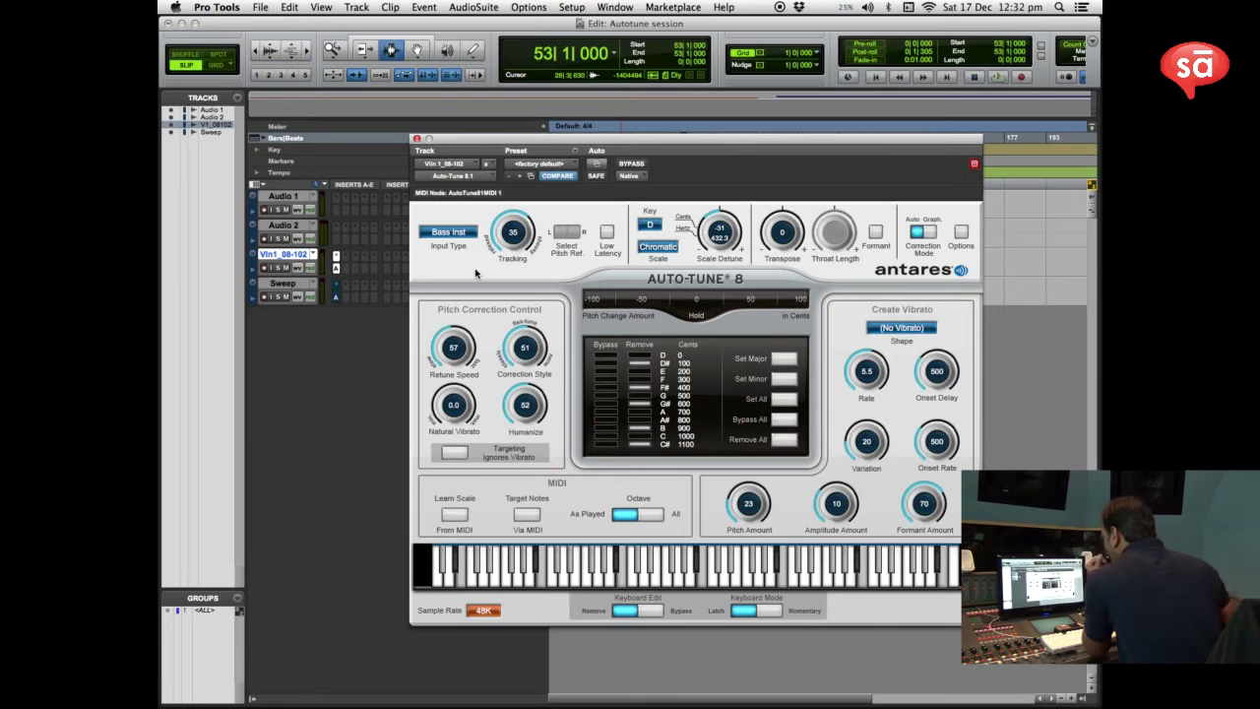
click(450, 234)
click(479, 293)
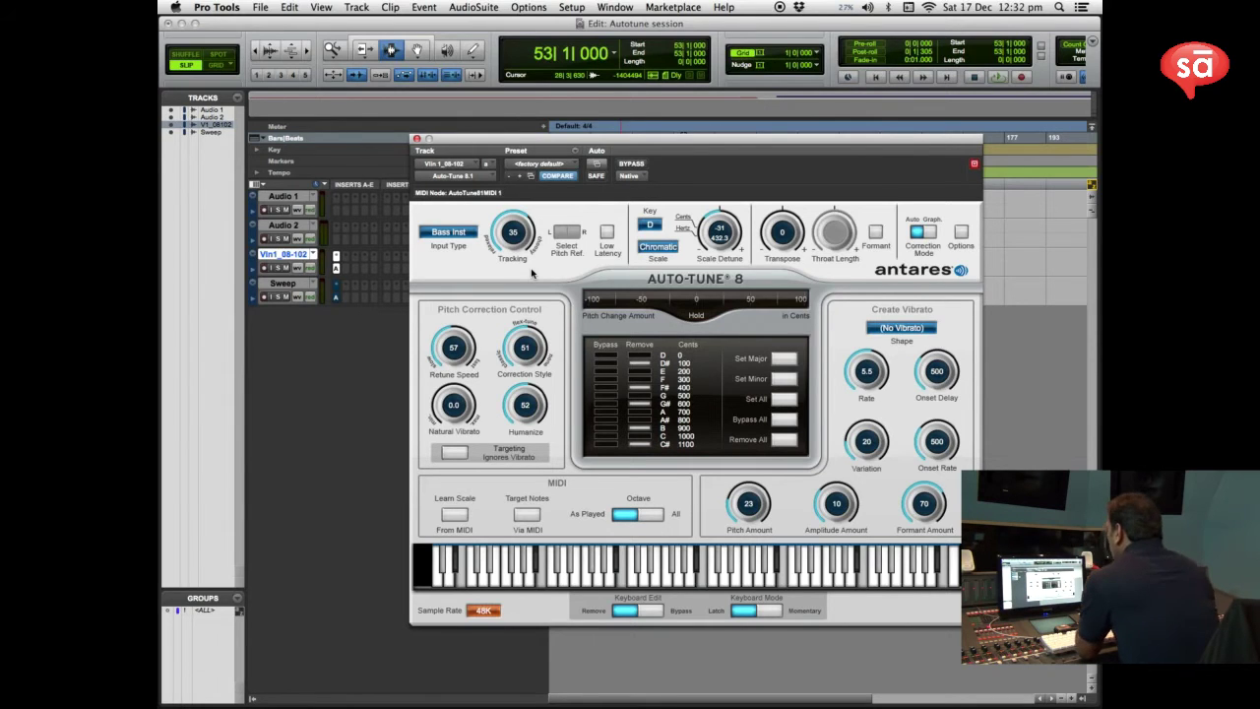
Try Auto-Tune's Tracking control at 10, 84 and 100, and reset it to its default of 50
click(522, 241)
drag(522, 241, 526, 213)
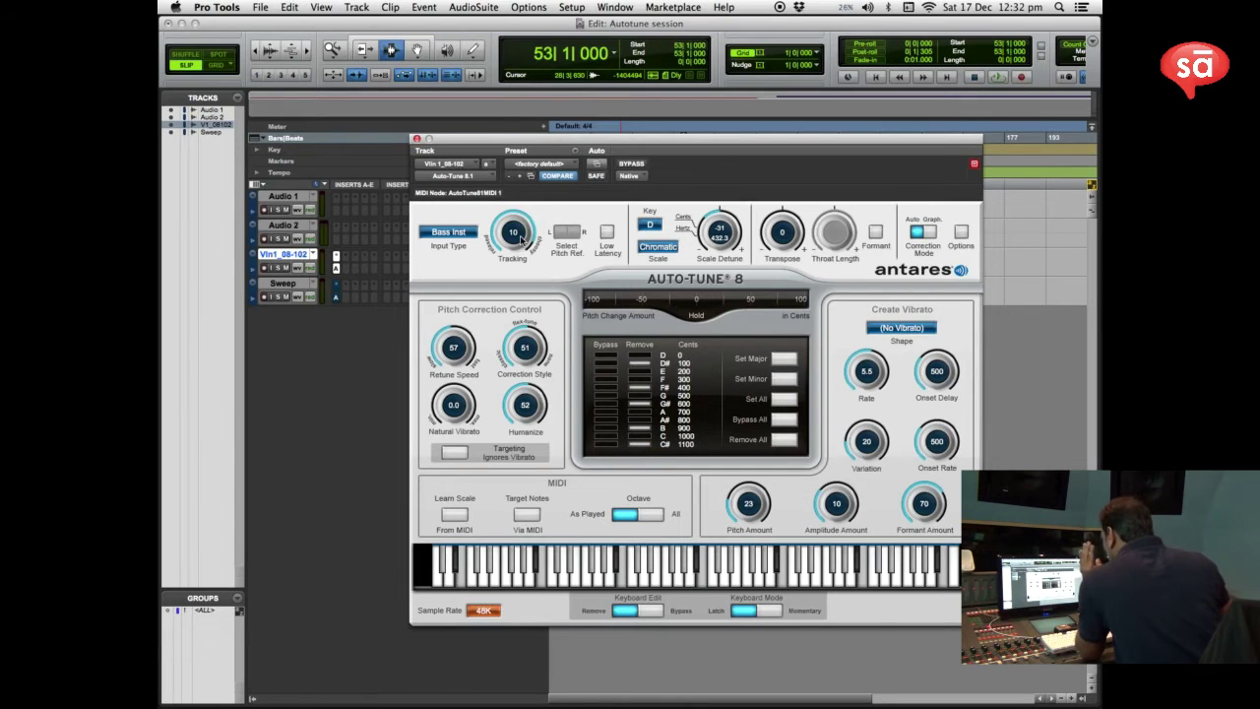
mouse_move(522, 239)
mouse_down()
mouse_move(512, 337)
mouse_move(513, 239)
mouse_up()
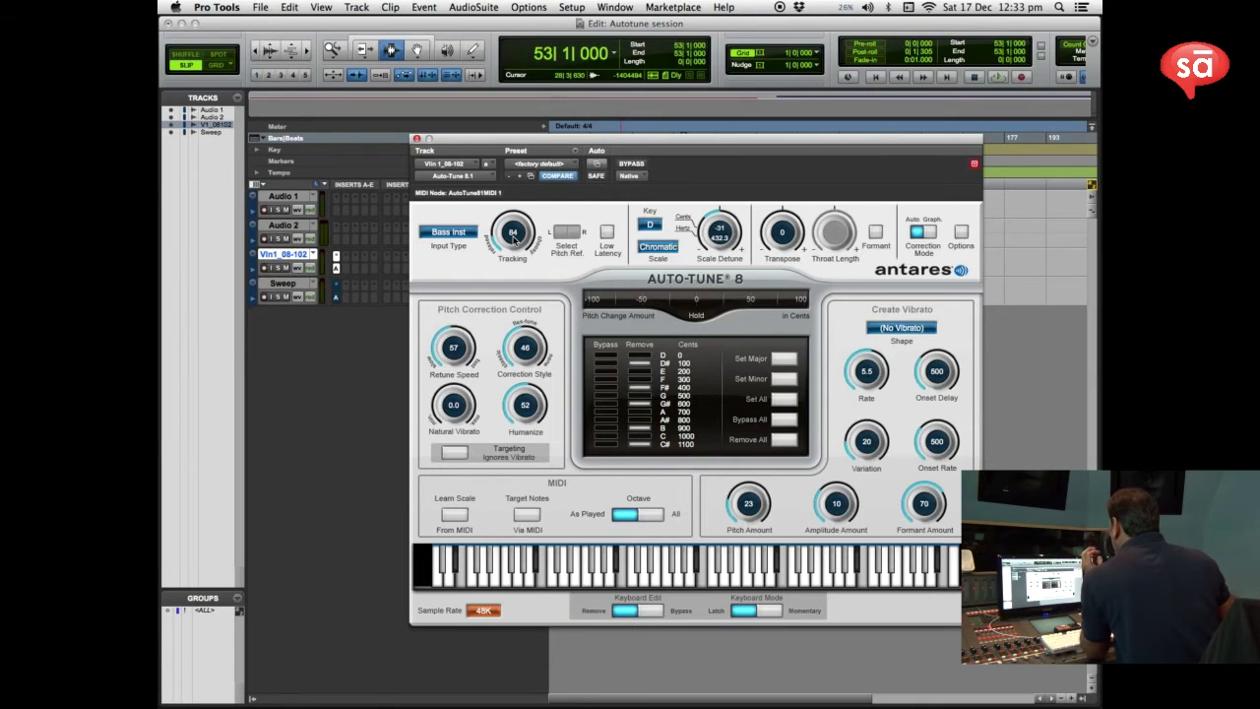
drag(513, 238, 513, 222)
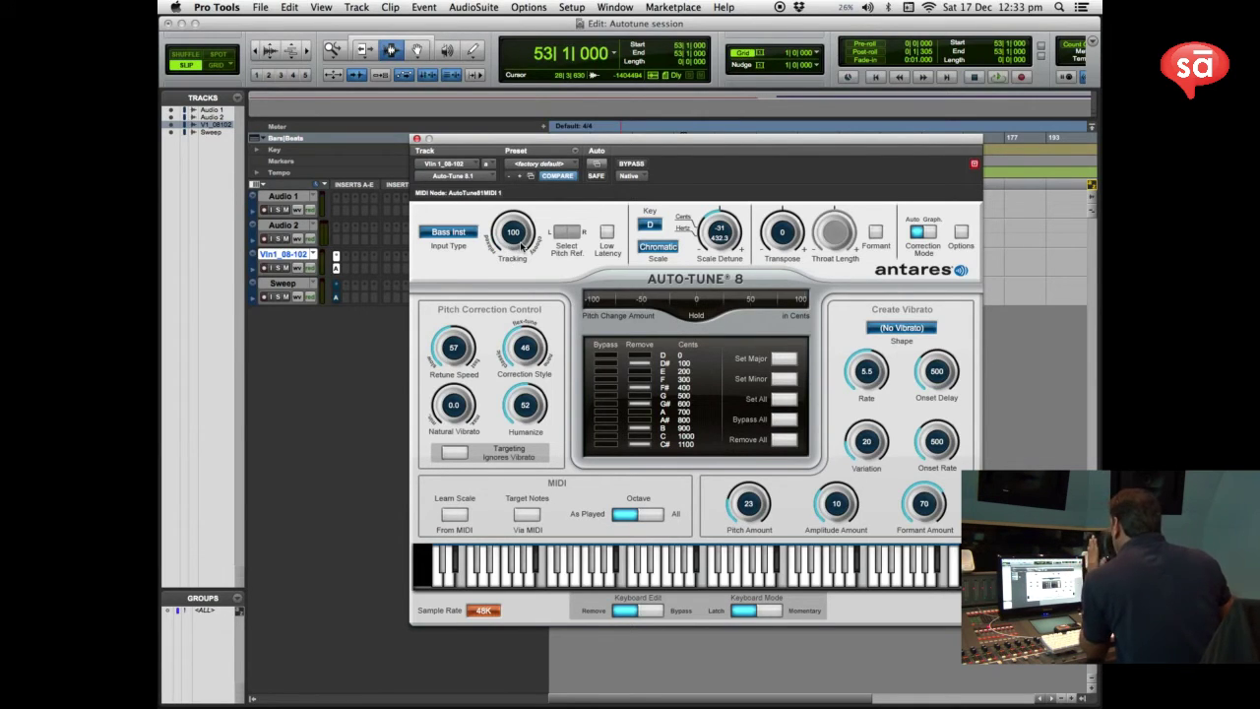
alt+click(519, 241)
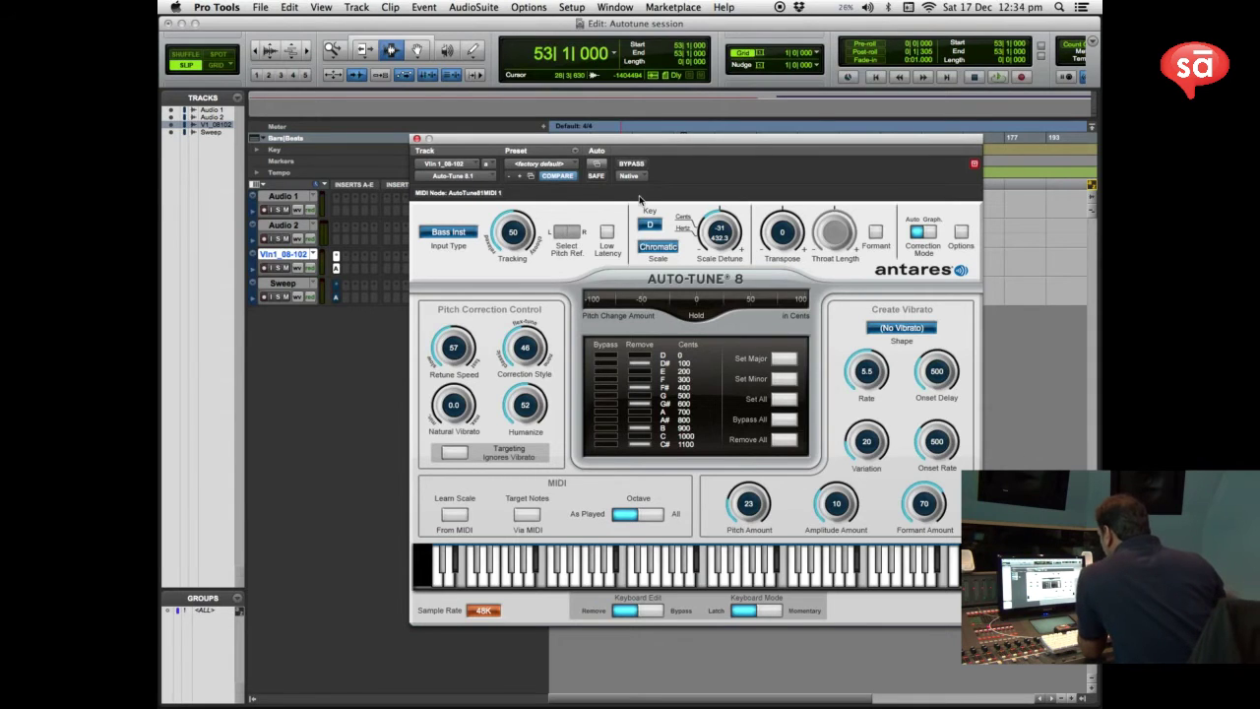
Turn Auto-Tune's Low Latency option on and back off
drag(683, 139, 697, 133)
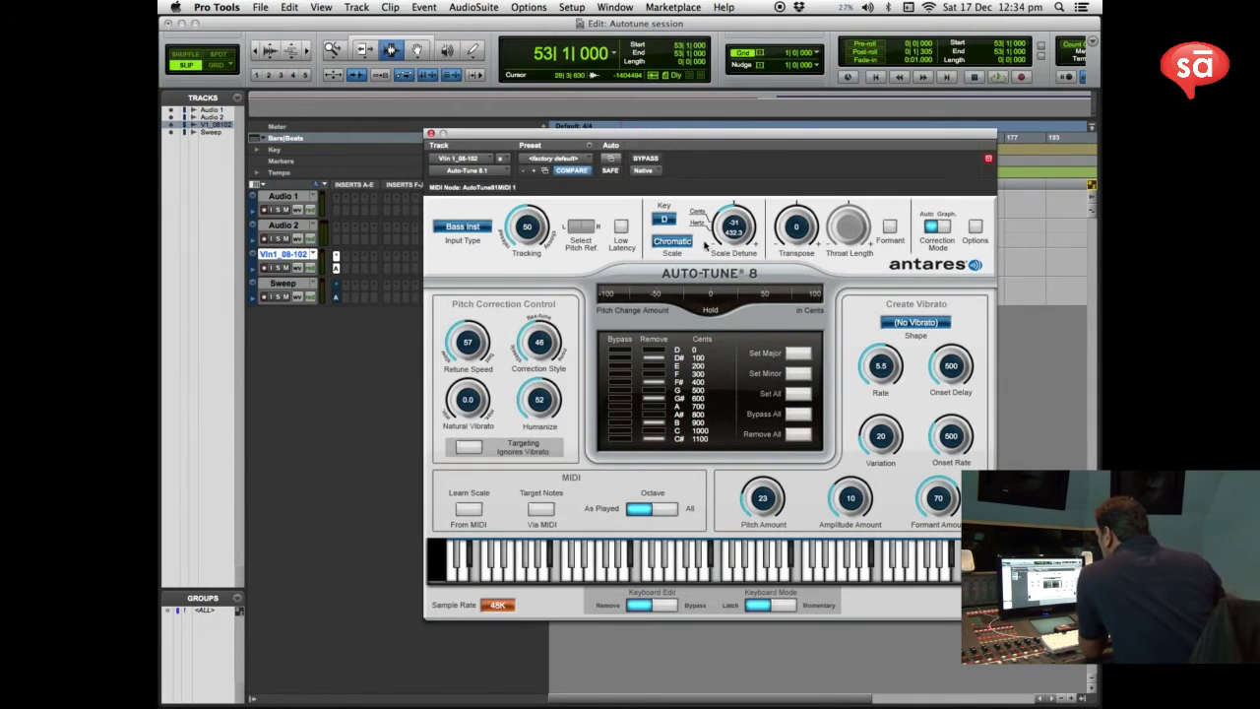
click(621, 226)
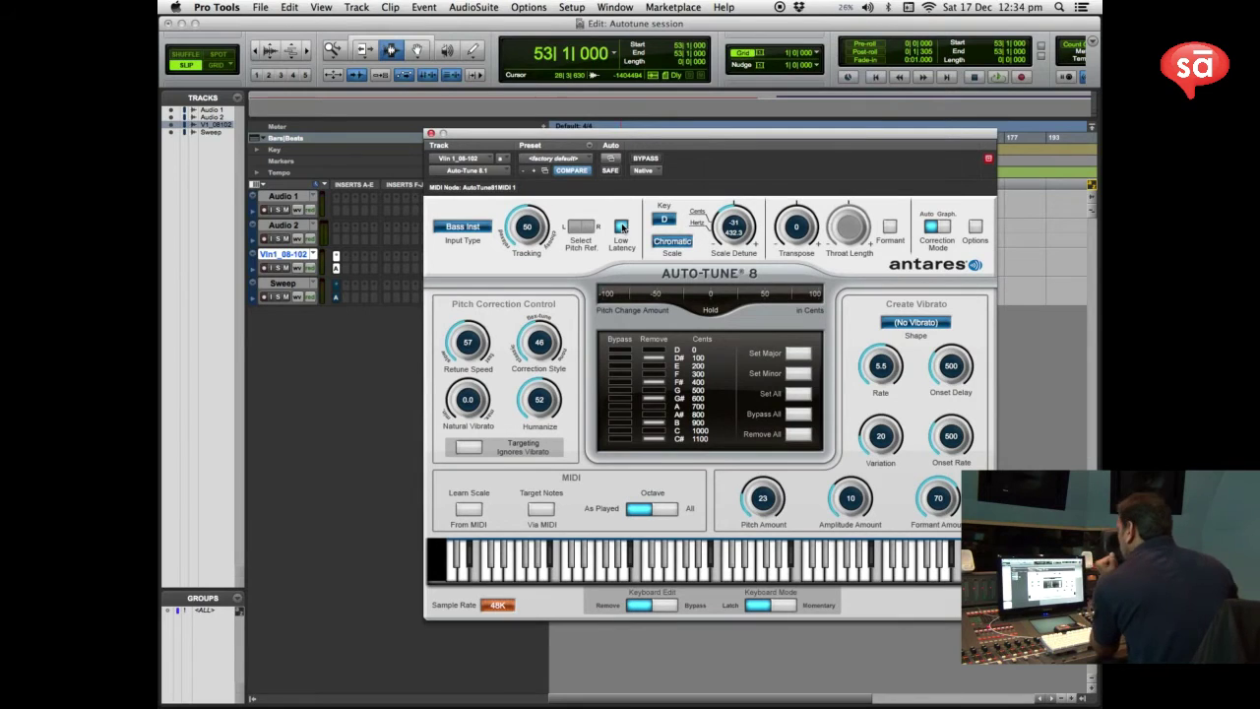
click(622, 227)
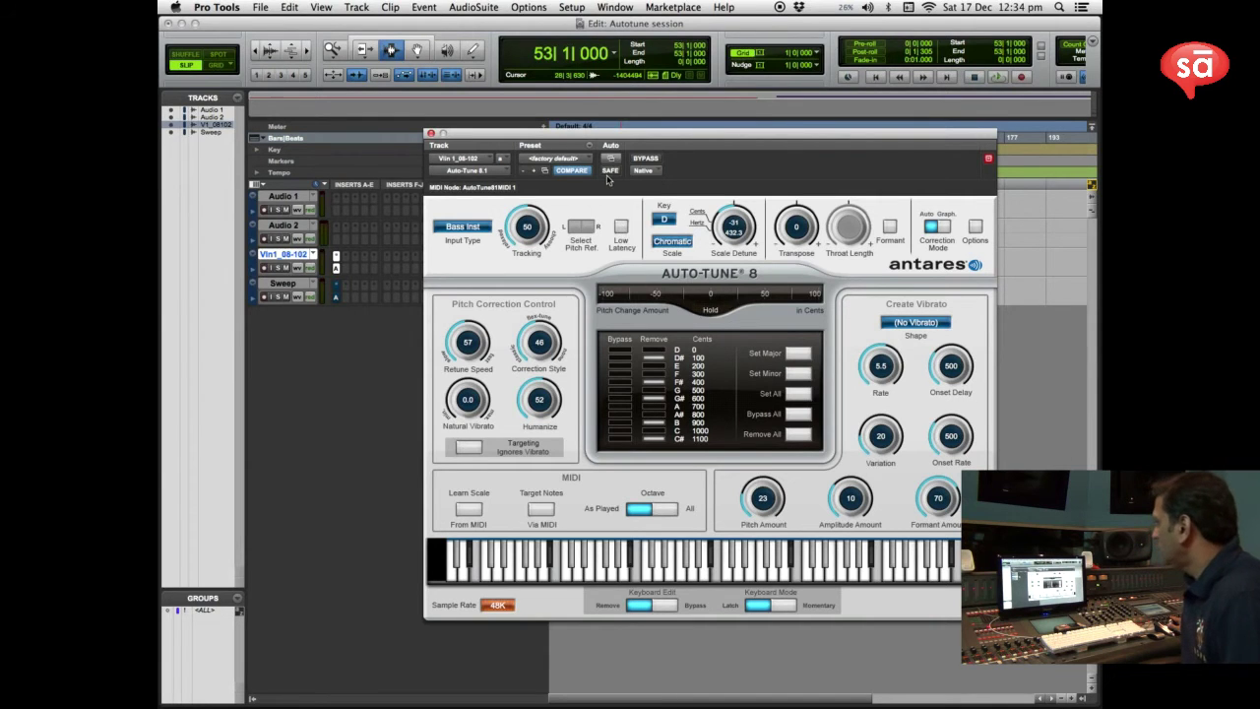
Close the violin track's Auto-Tune window and place the edit cursor on the Audio 1 track at about bar 21
drag(673, 134, 705, 186)
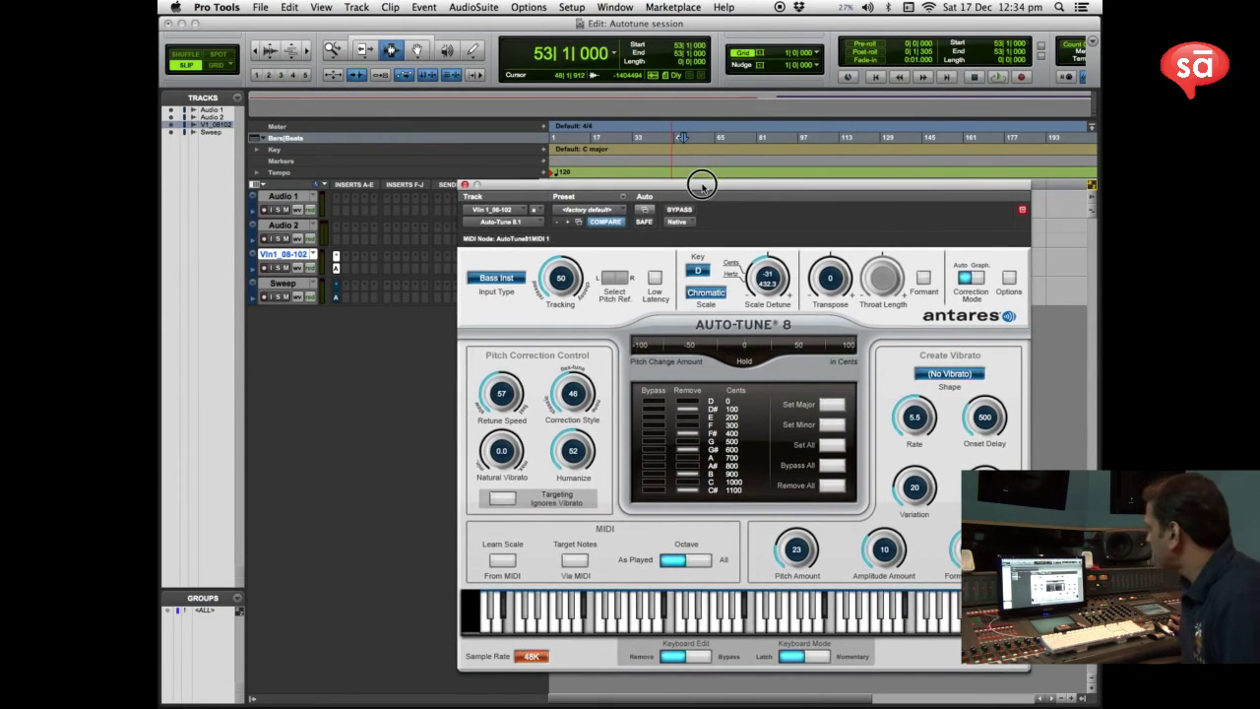
click(464, 185)
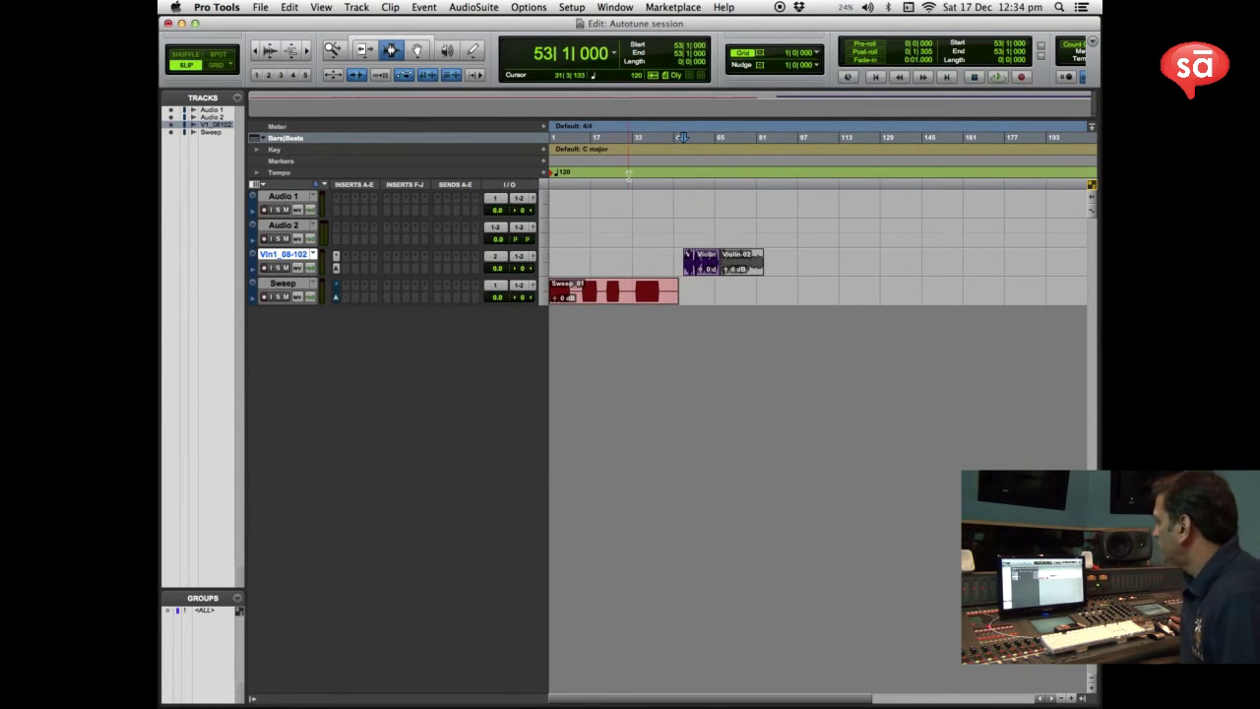
click(607, 201)
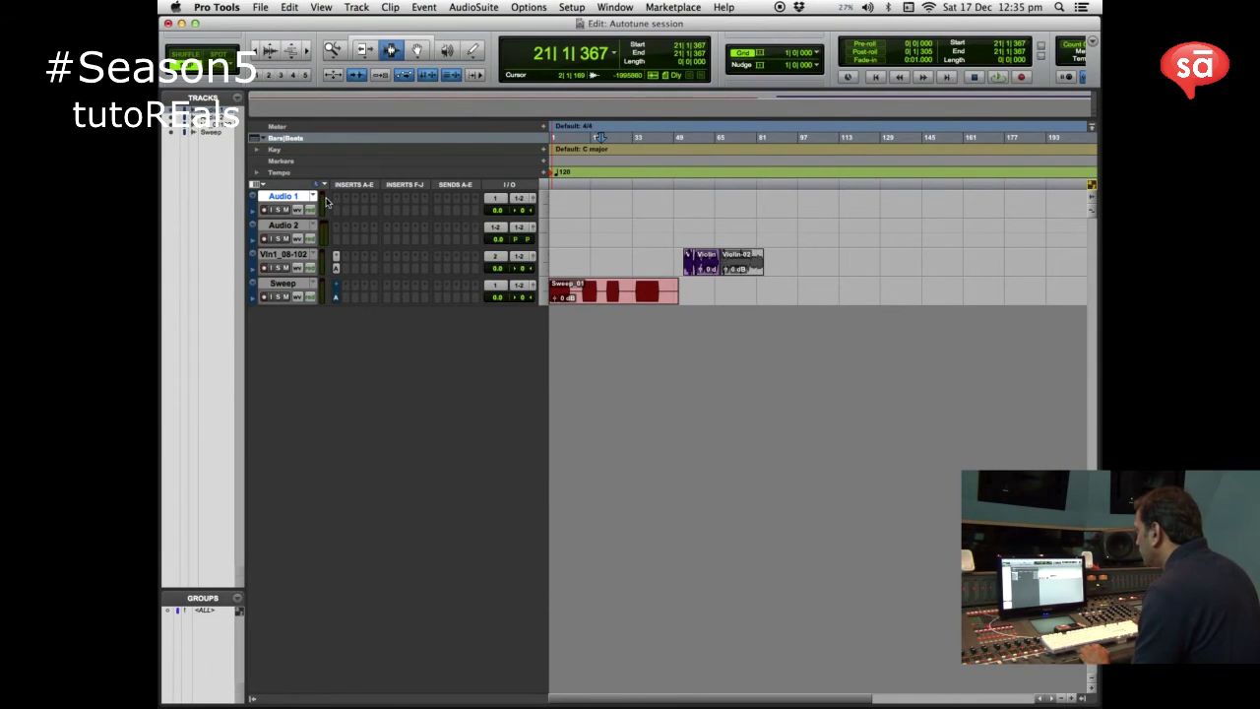
Insert the native pitch-shift plug-in Auto-Tune 8.1 (mono) in the first insert slot of the Audio 1 track
click(341, 202)
mouse_move(393, 239)
mouse_move(471, 305)
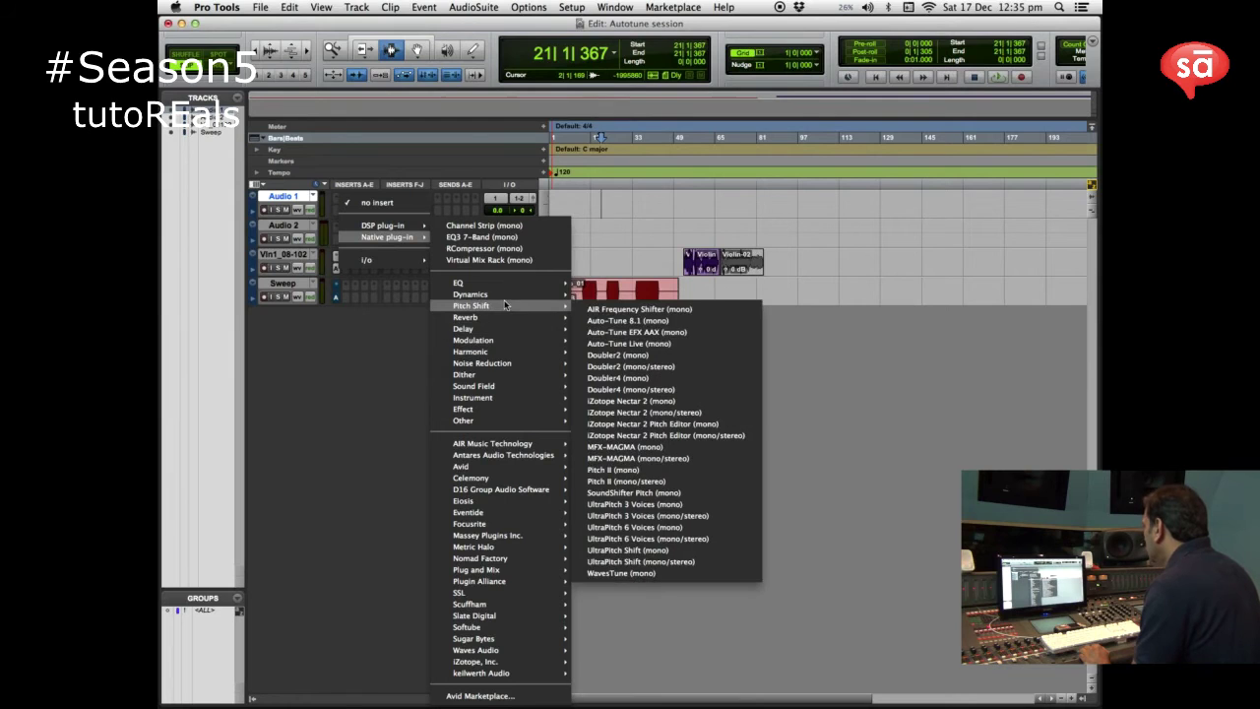
click(666, 322)
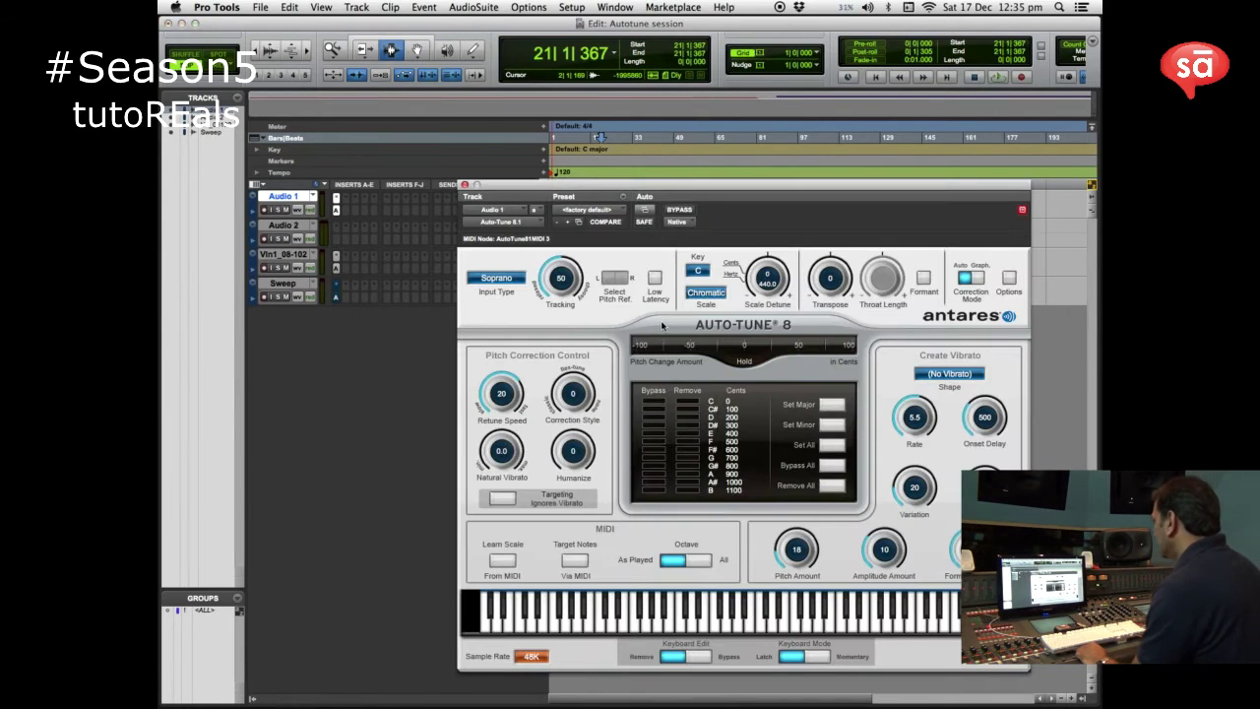
Rename the Audio 1 track as Vox 1
double_click(286, 197)
text(Vox 1)
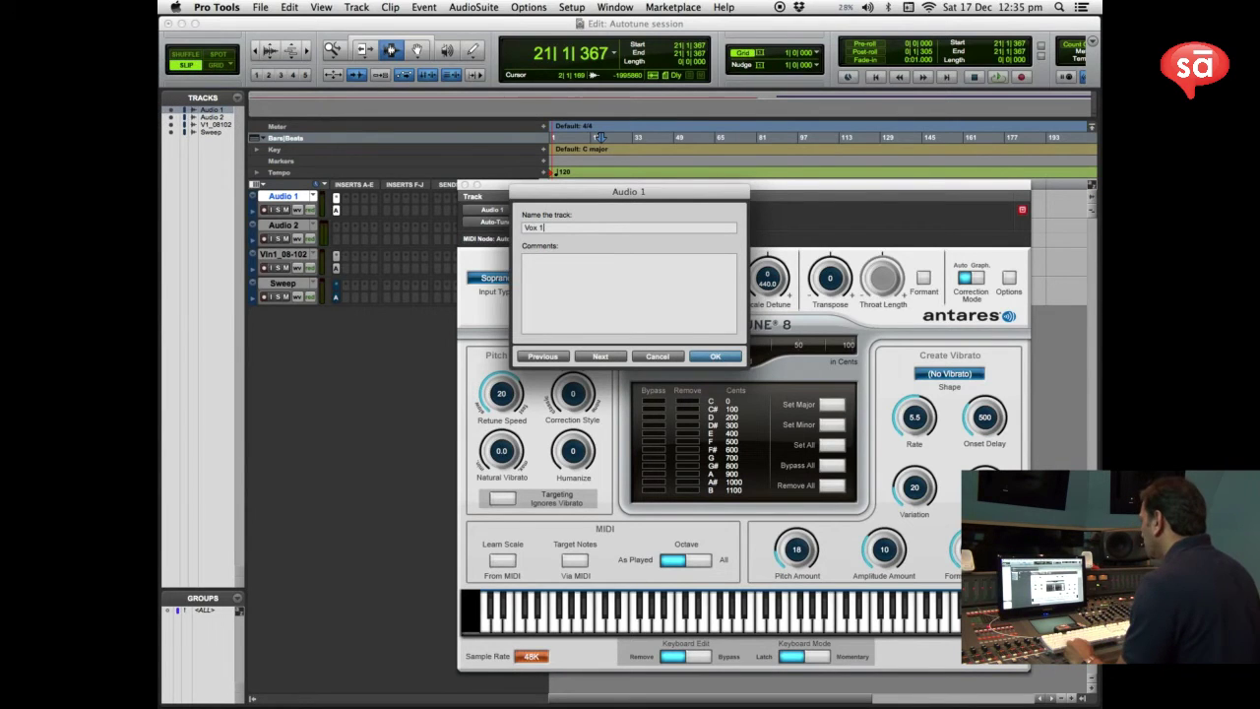
key(Return)
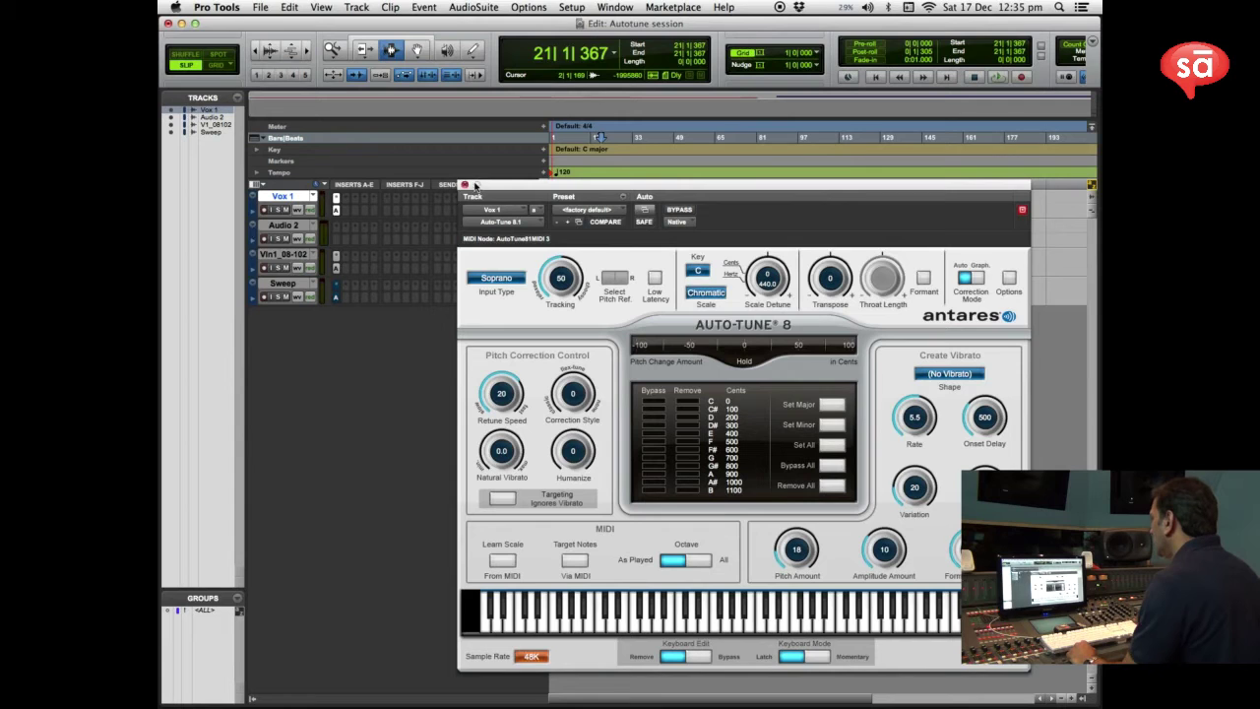
Try bypassing the Auto-Tune insert on the Vox 1 track, keeping its plug-in window clear of the track controls
drag(494, 186, 561, 192)
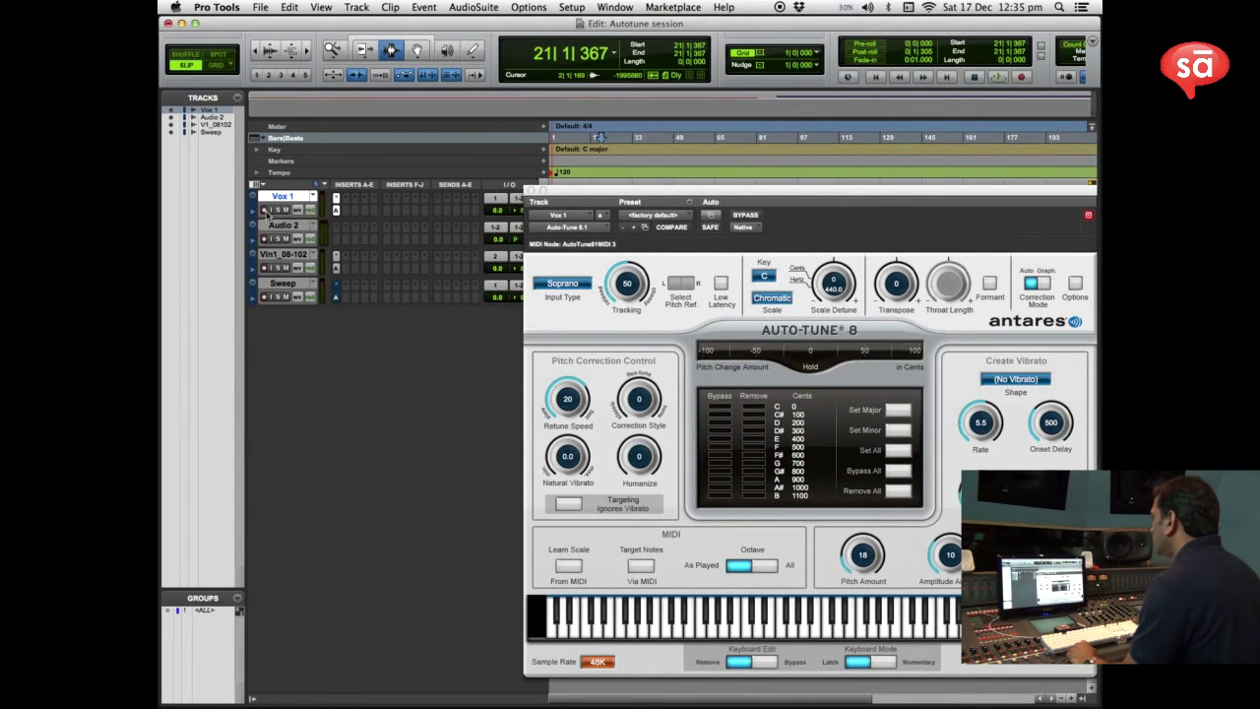
super+click(335, 200)
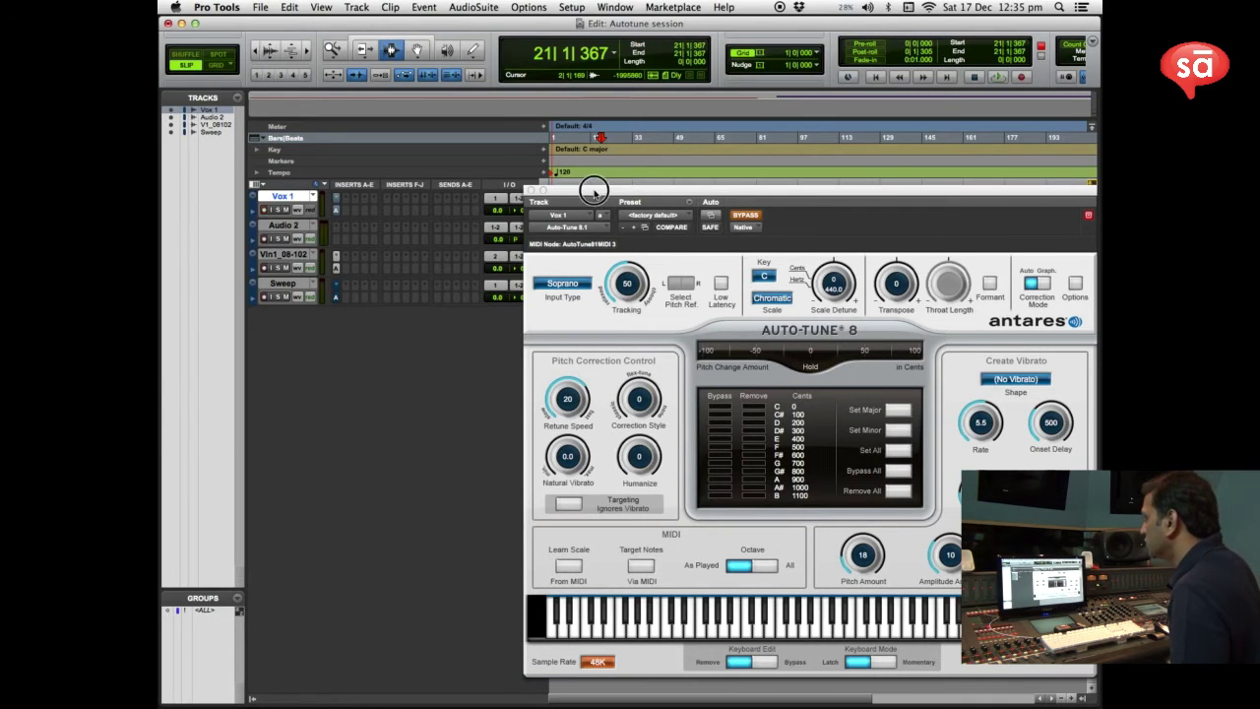
drag(598, 192, 553, 130)
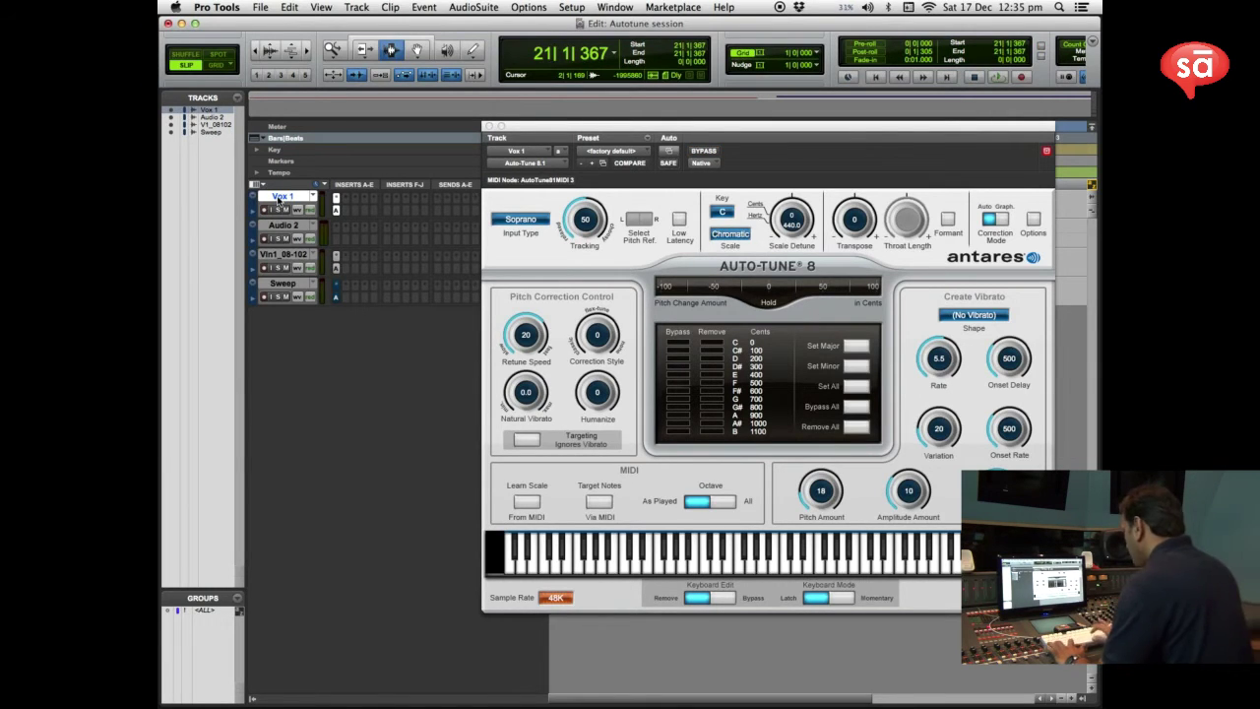
Create one new stereo audio track below Vox 1 and close the Auto-Tune window
key(super+shift+n)
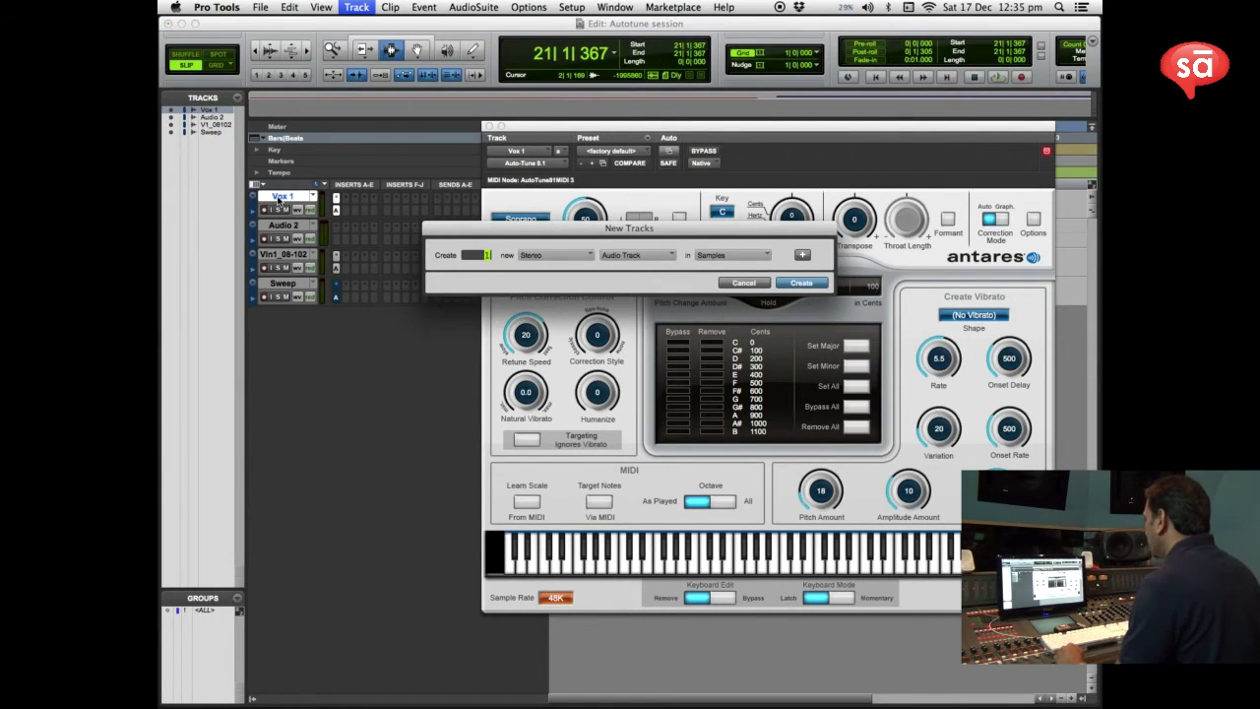
key(Return)
super+click(280, 200)
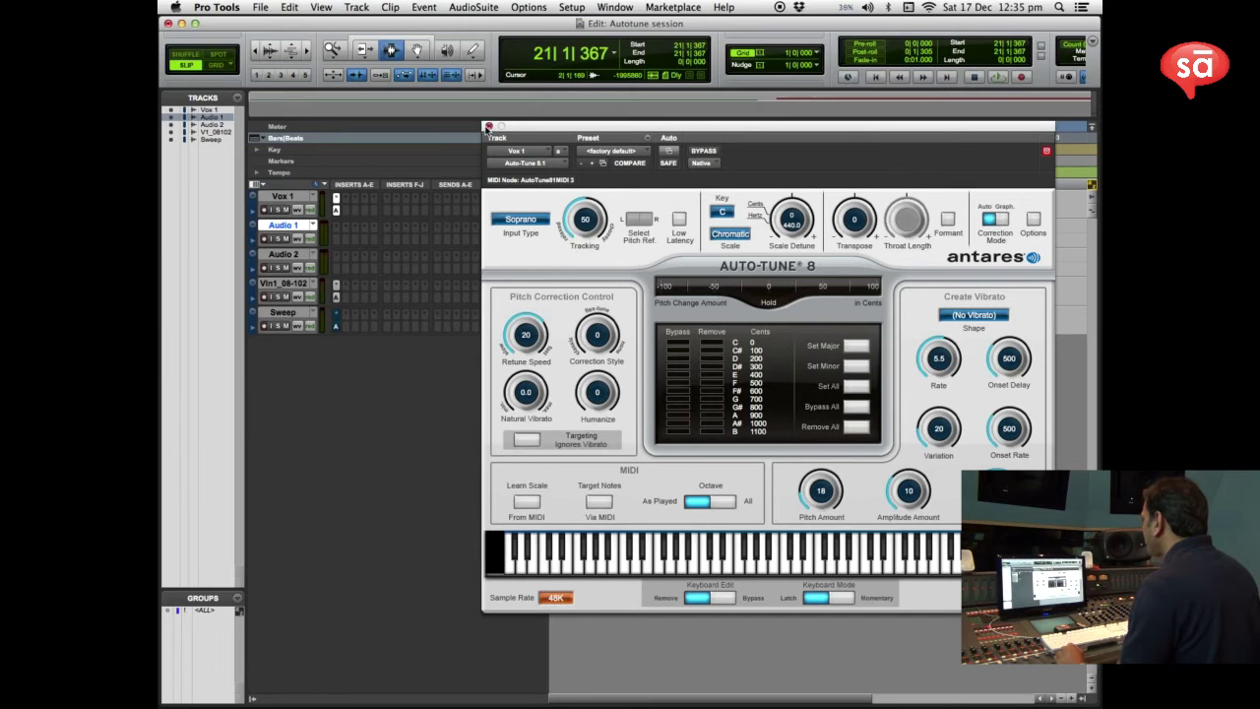
click(493, 127)
click(487, 127)
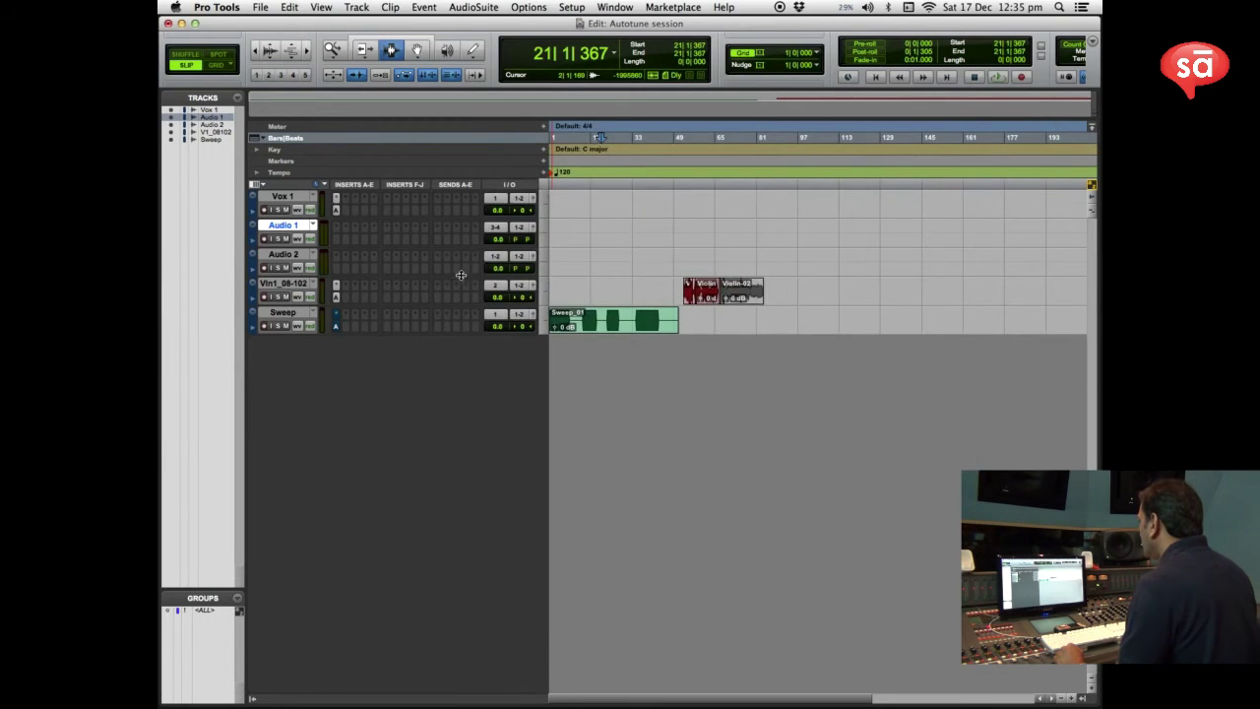
Create one new mono Aux Input track directly below the Vox 1 track
click(283, 198)
key(super+shift+n)
key(super+Down)
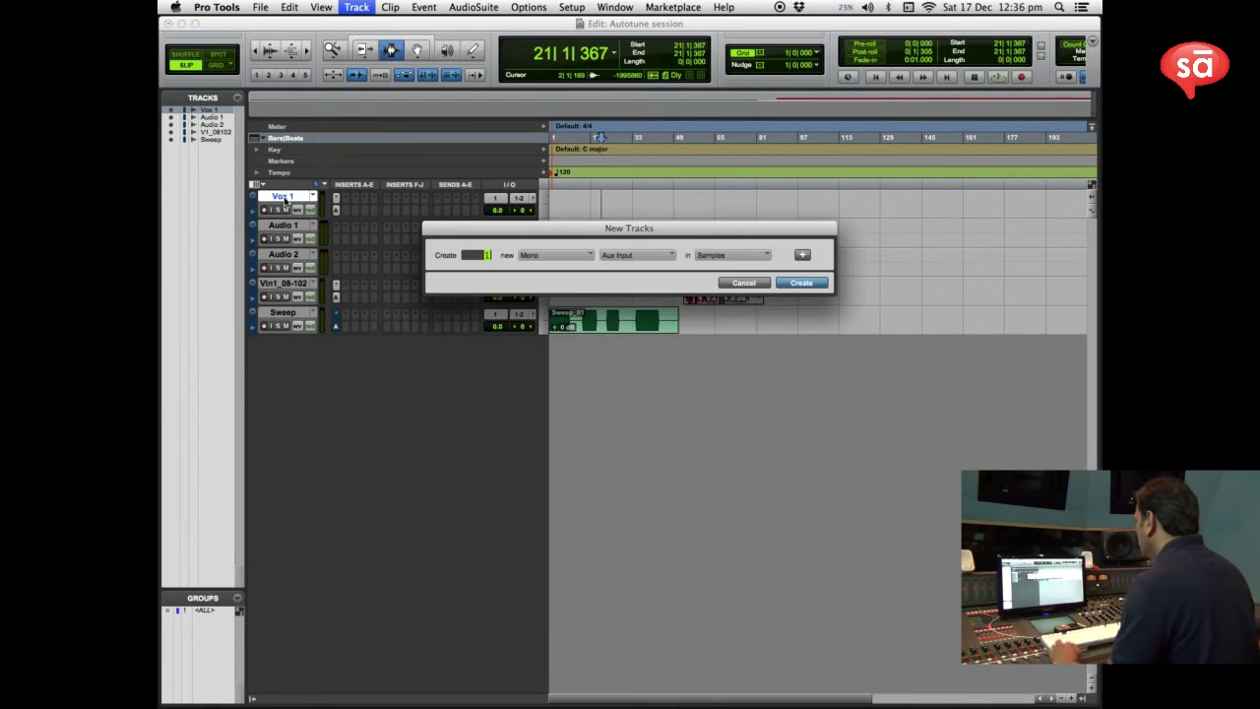
key(Return)
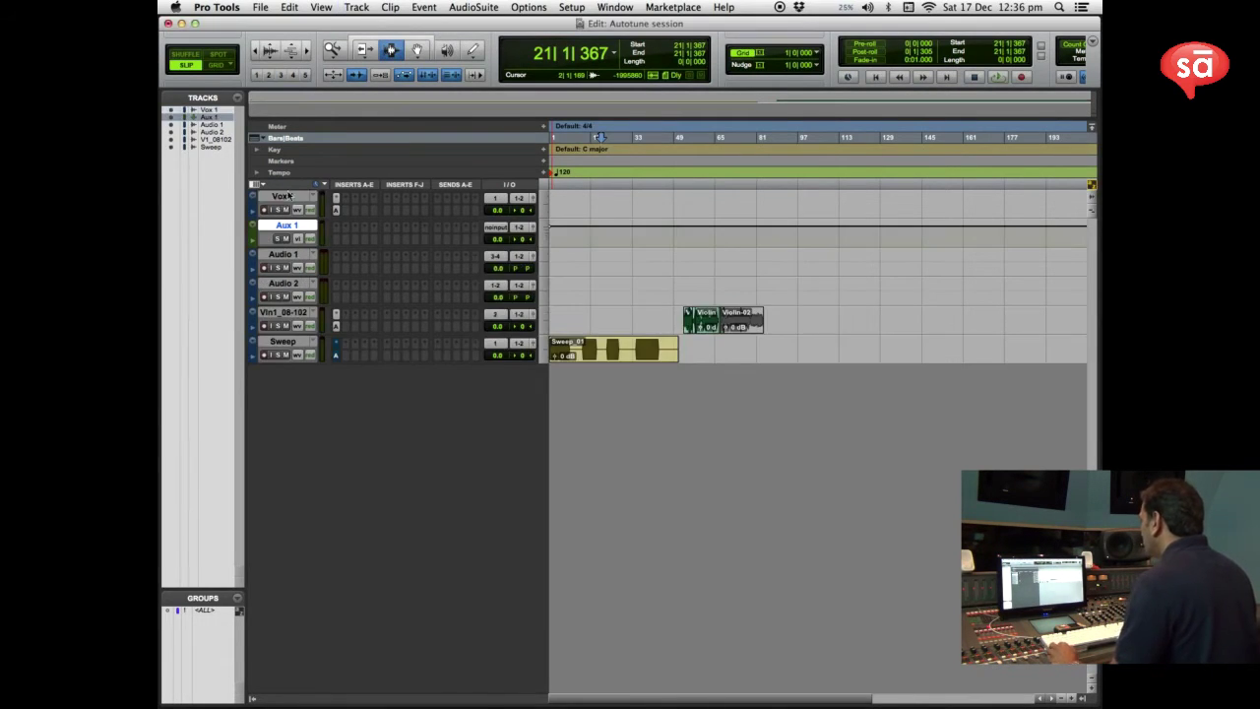
Set the new aux track's input to interface channel 1 (Mono)
click(502, 230)
mouse_move(522, 256)
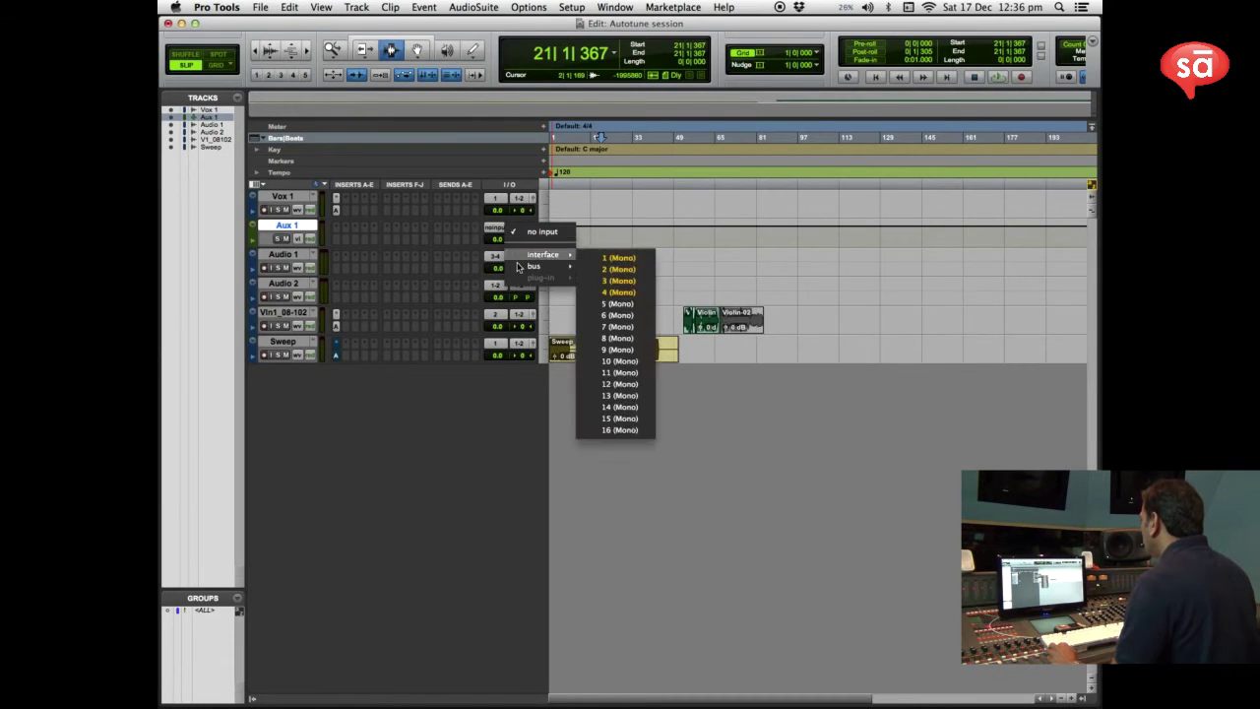
click(620, 257)
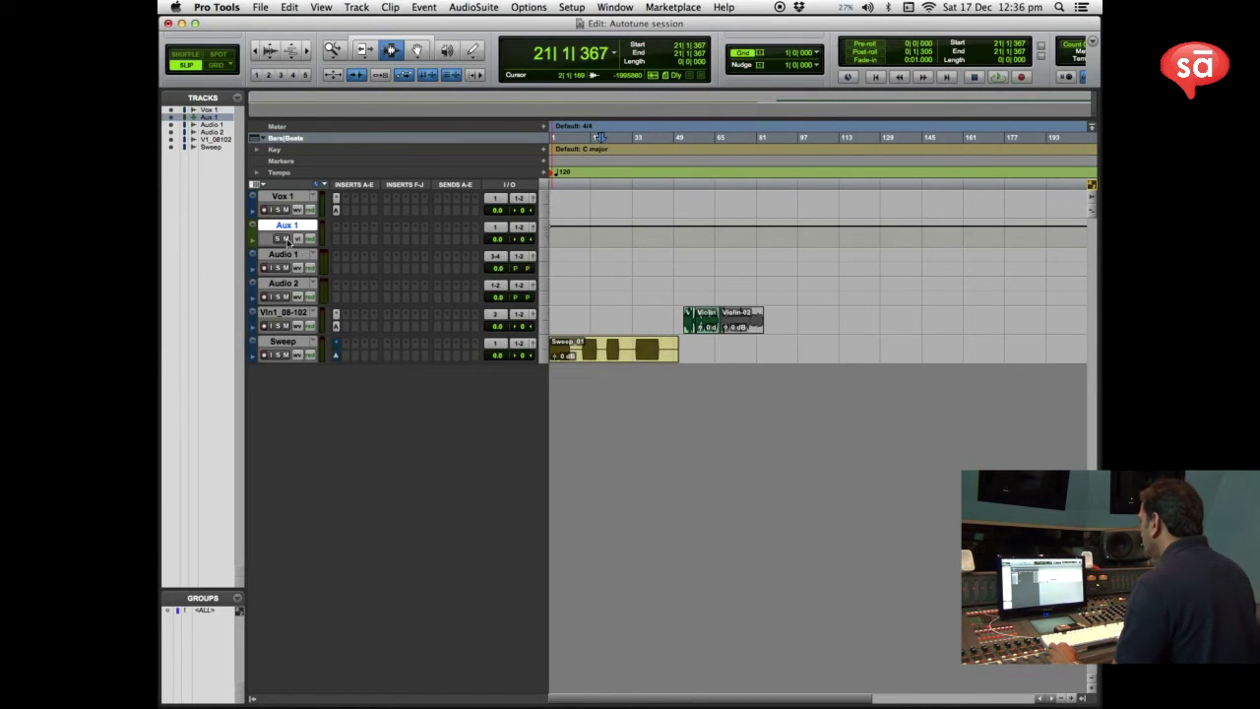
click(528, 233)
click(528, 234)
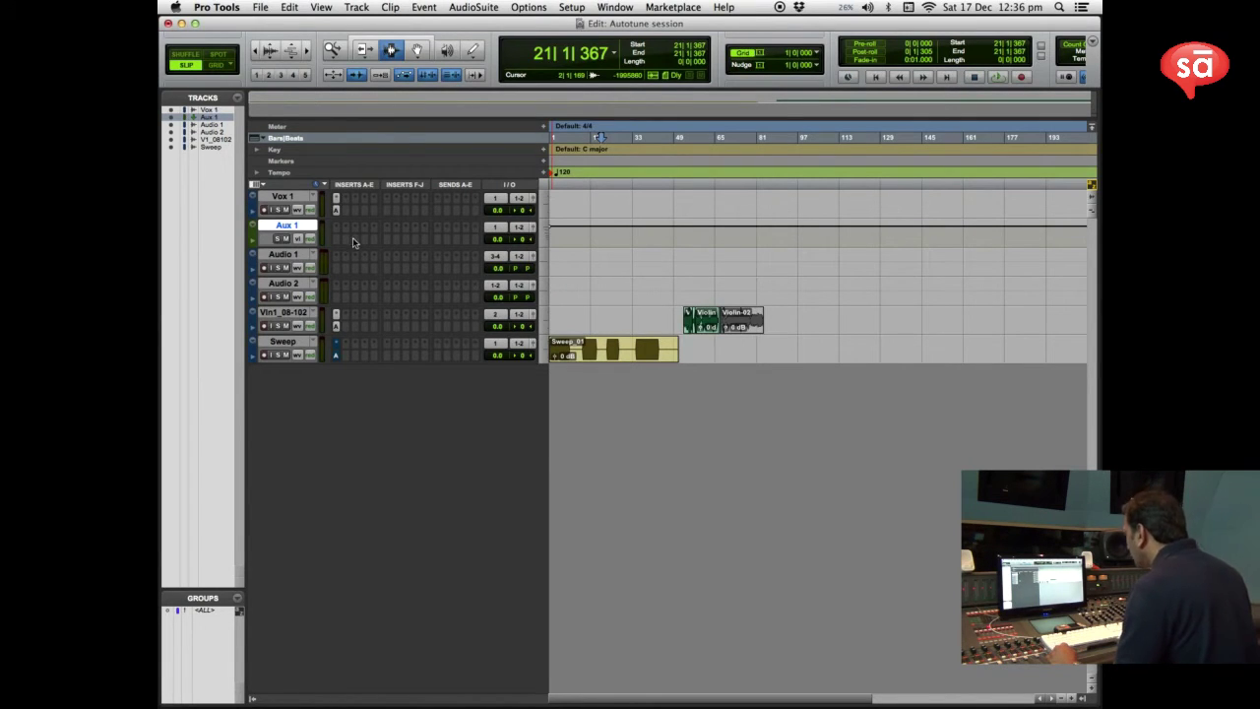
Rename the mono aux input track as Mic In
double_click(286, 227)
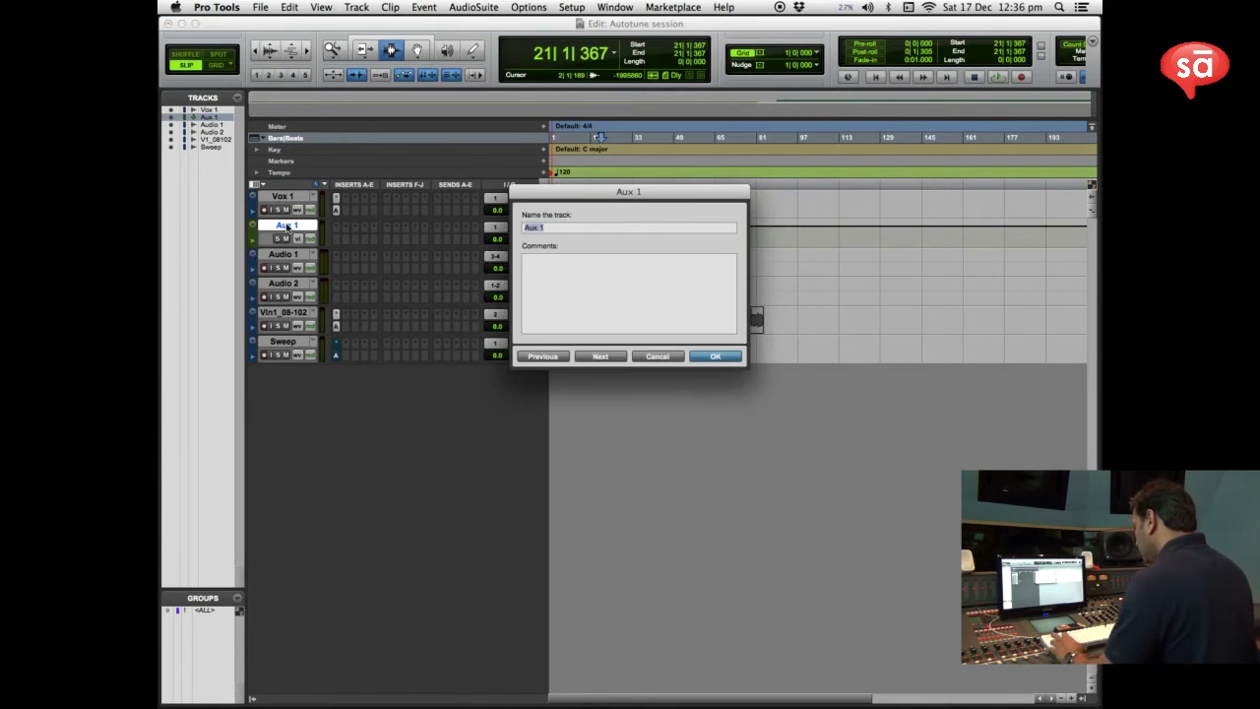
text(Mic In)
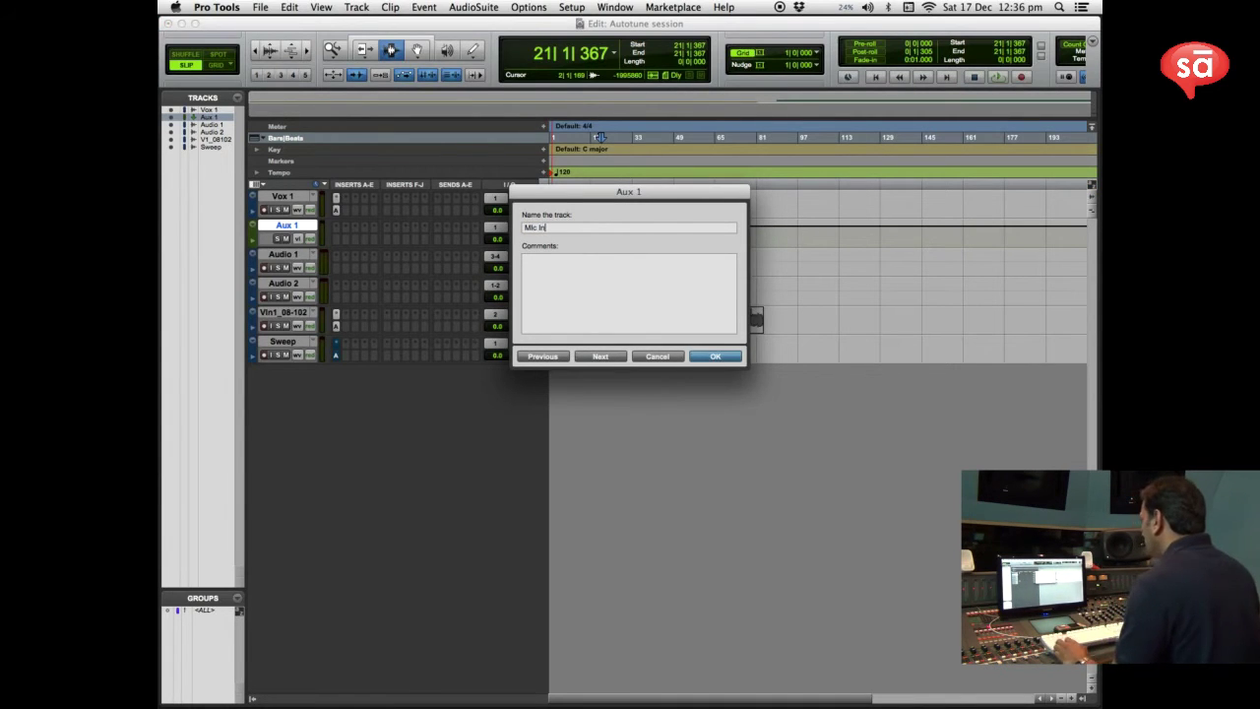
key(Return)
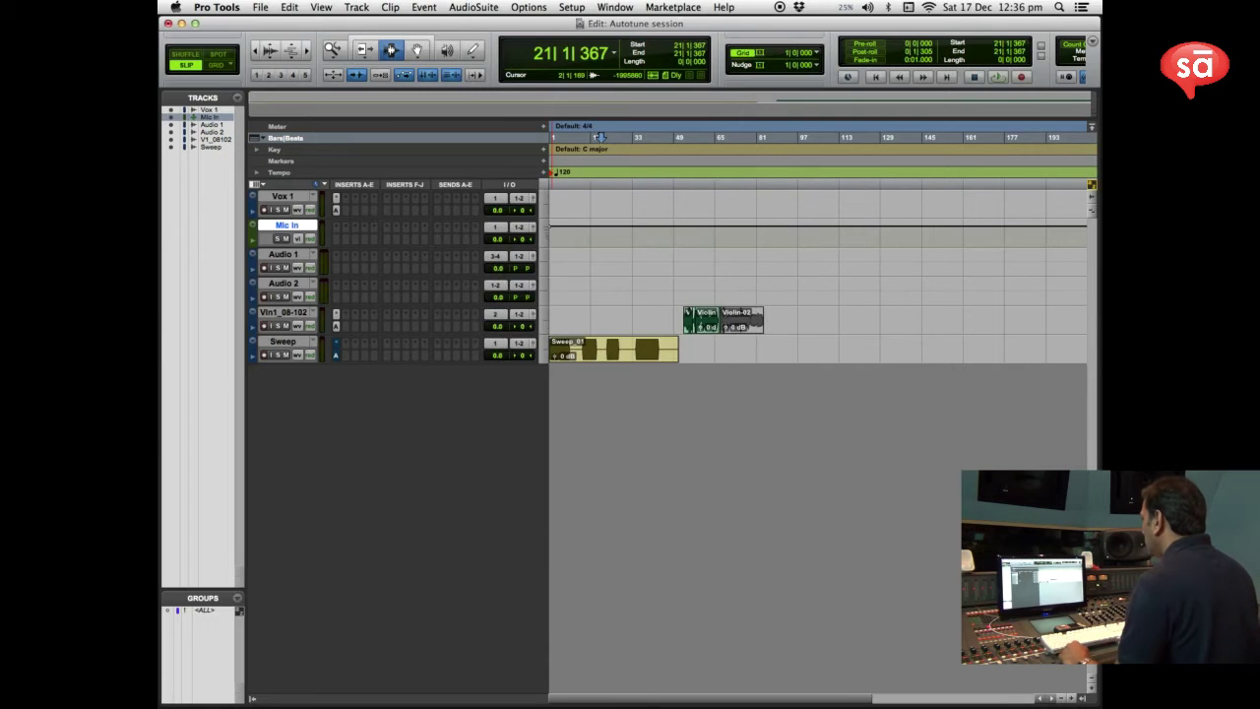
click(495, 227)
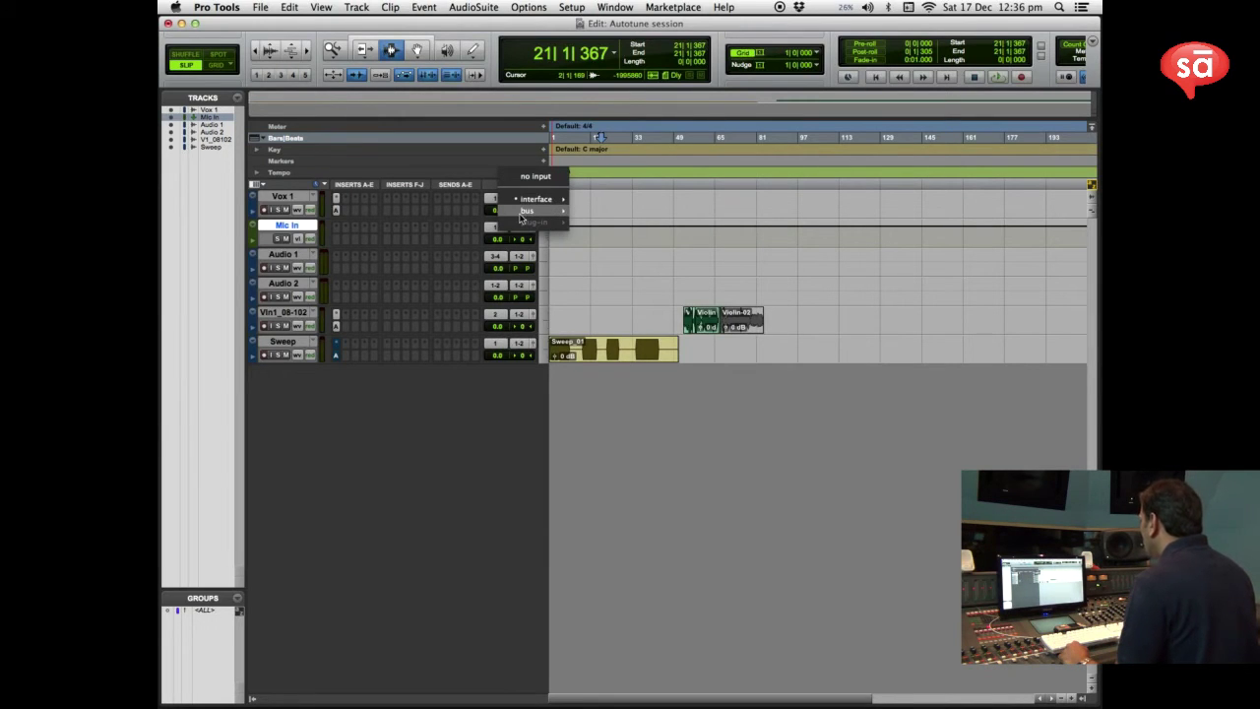
click(616, 216)
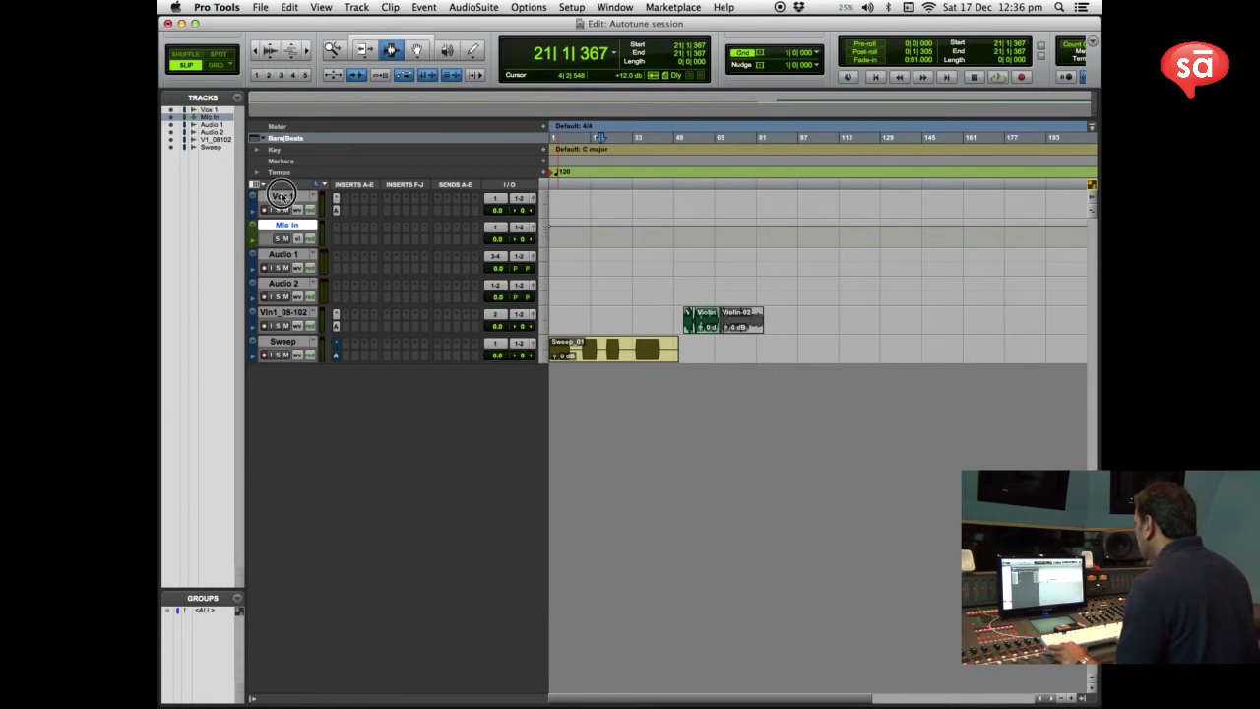
Route the Mic In track's output to a new mono audio track named AT Vox, created next to the current track
click(283, 197)
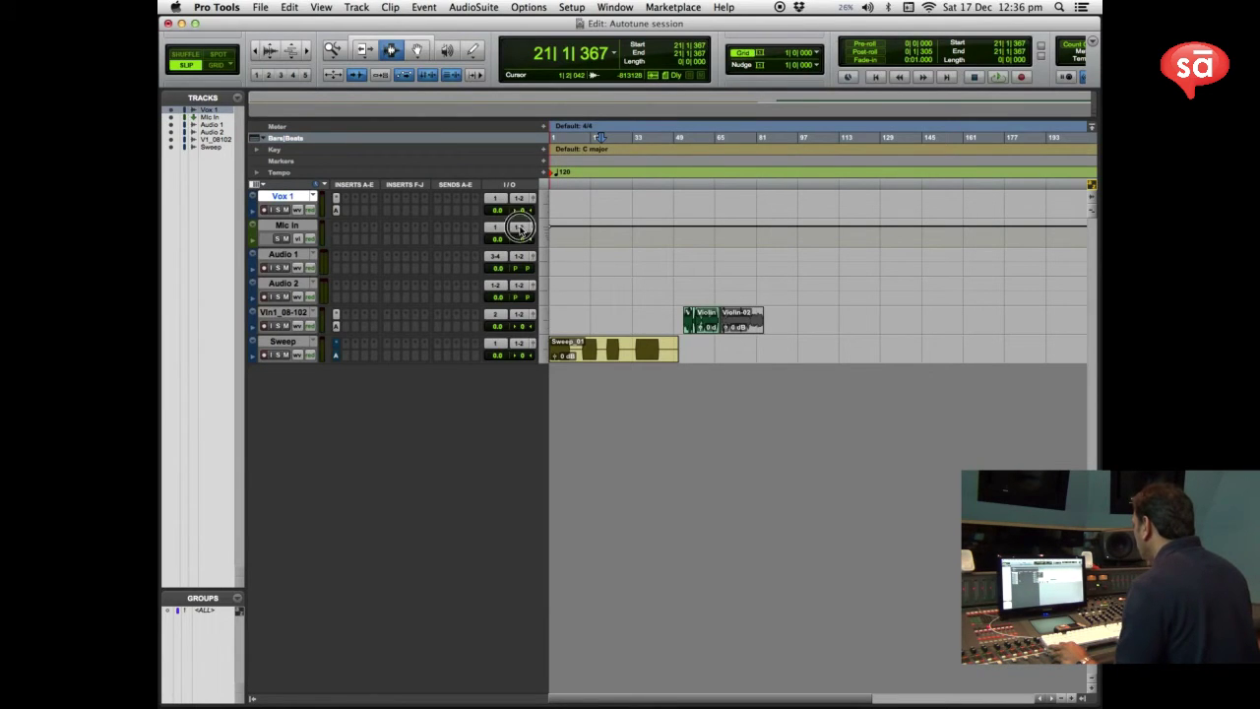
right_click(548, 197)
click(546, 281)
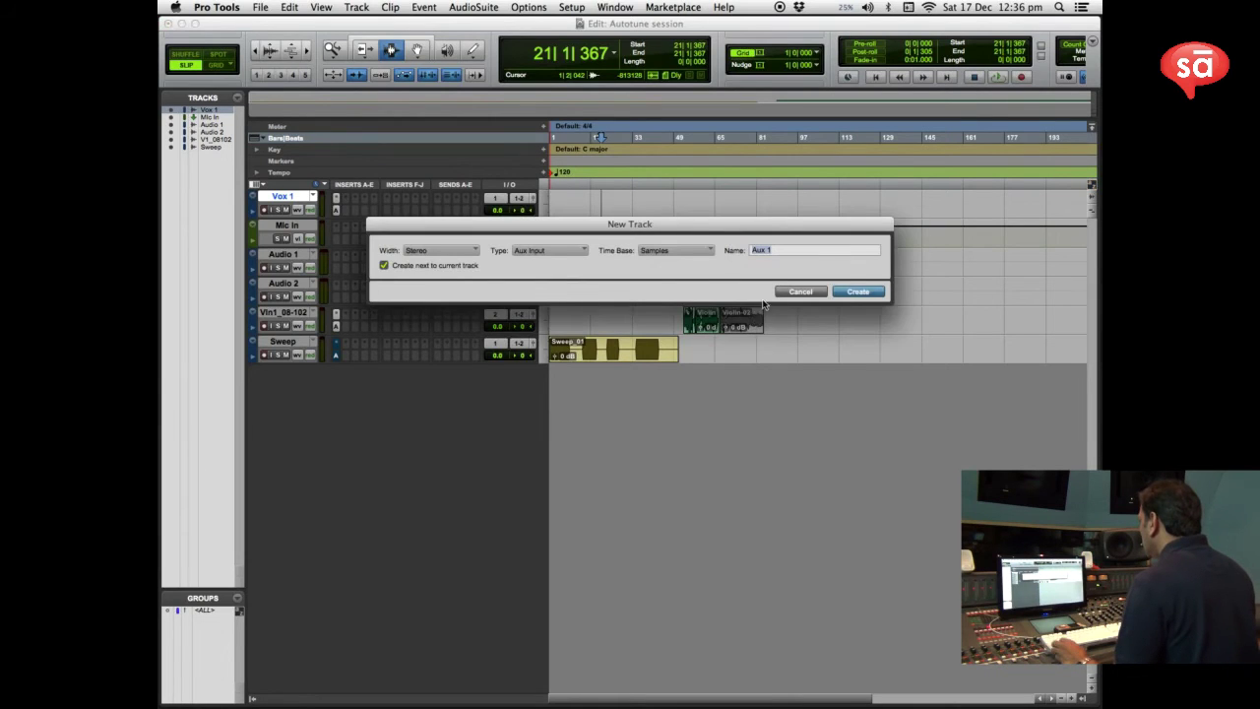
click(443, 250)
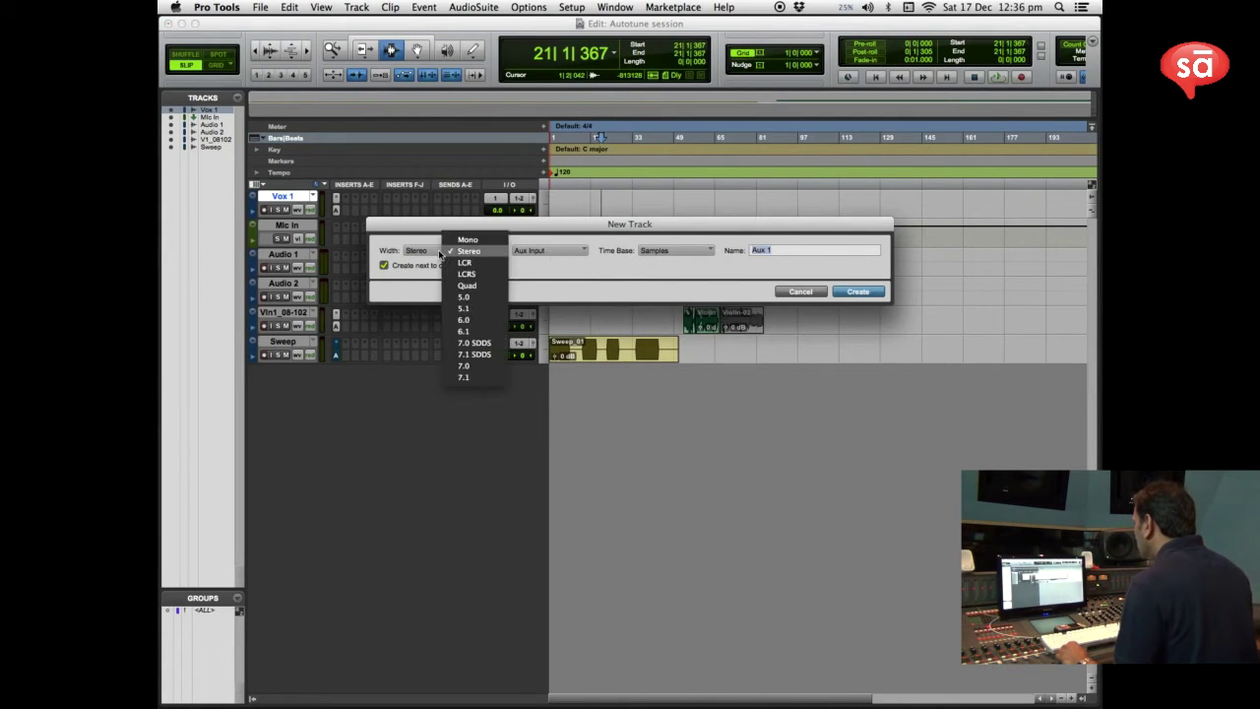
click(492, 243)
click(541, 252)
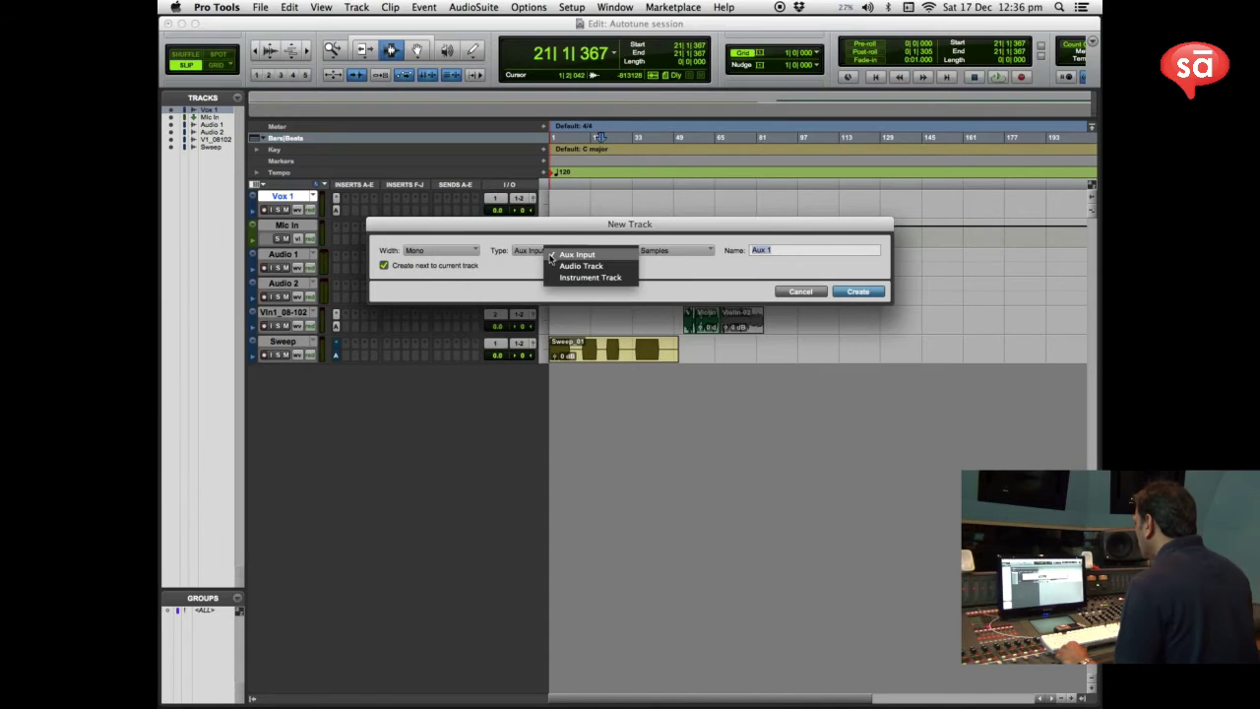
click(588, 266)
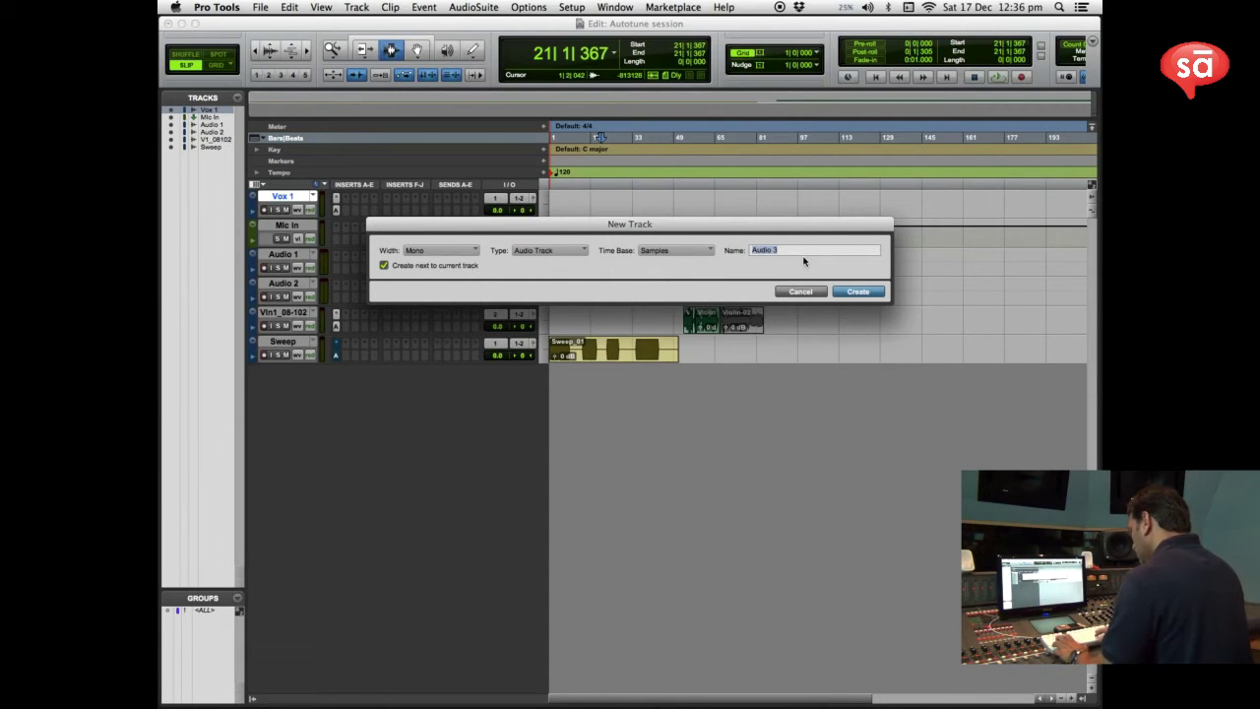
text(AT Vox)
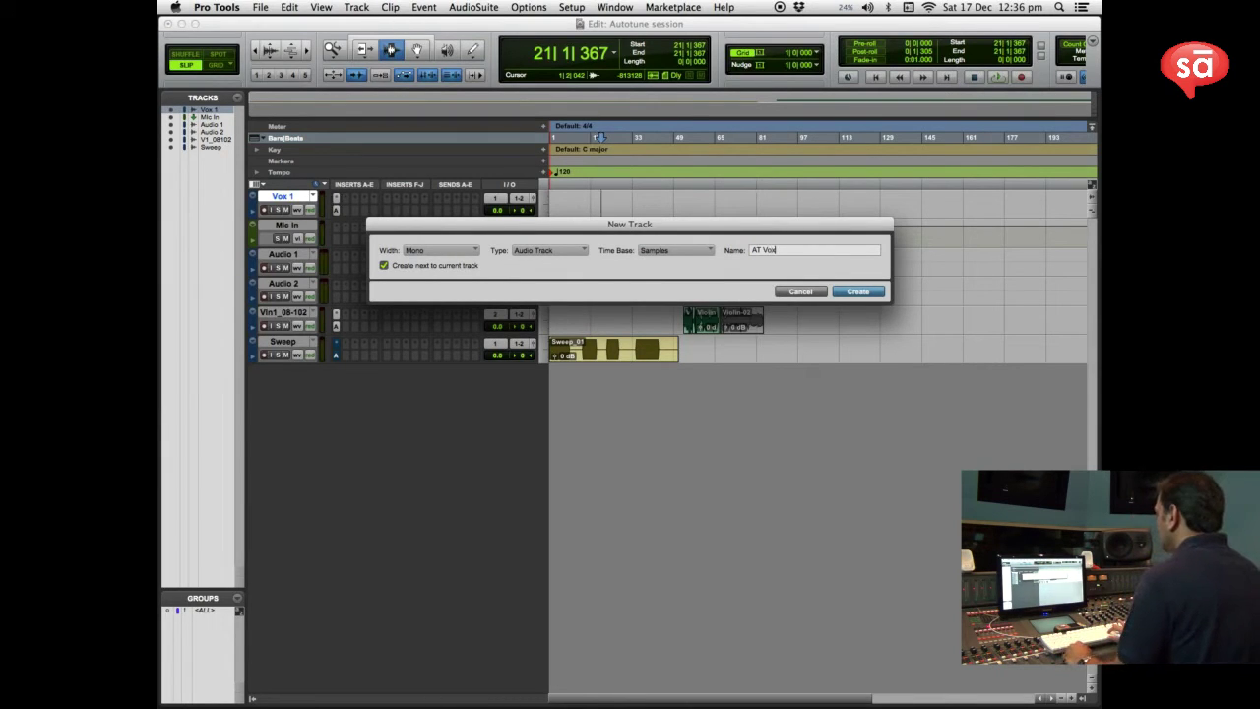
key(Return)
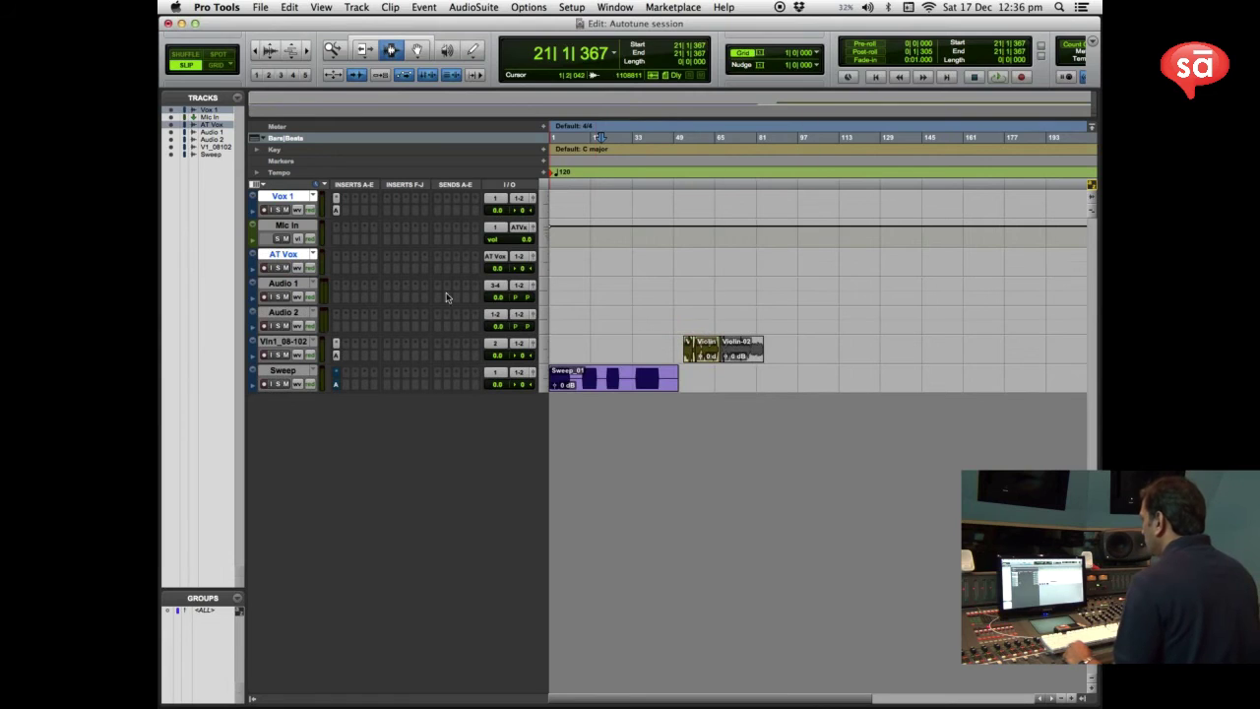
Move the Auto-Tune insert from Vox 1 to Mic In and delete the Vox 1 track
alt+click(279, 201)
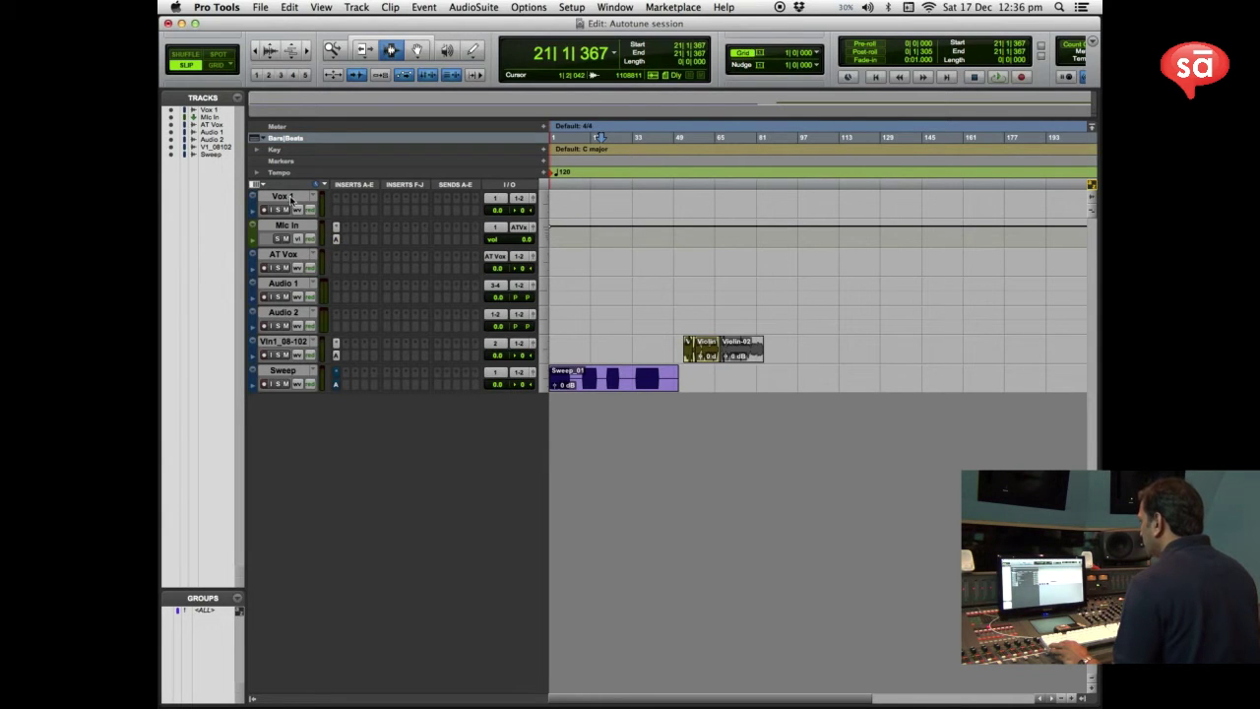
right_click(290, 199)
click(321, 292)
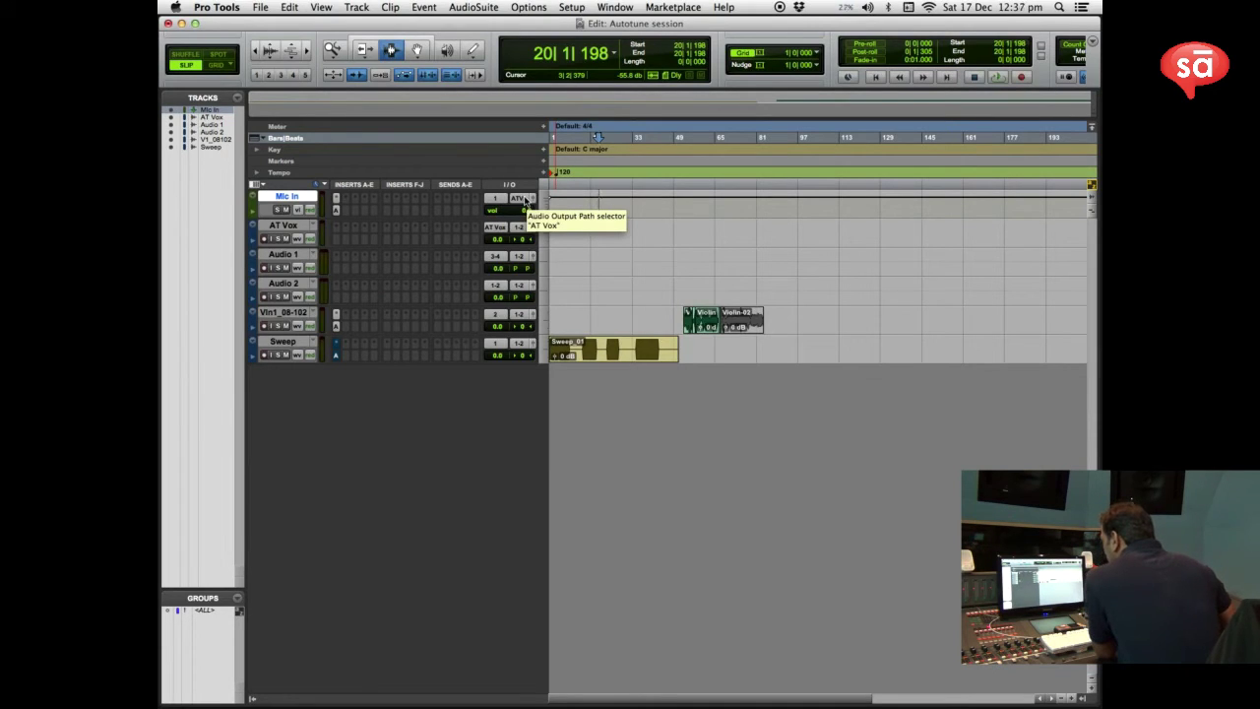
Record-enable the AT Vox track and inspect the Auto-Tune plug-in on Mic In, closing its window when done
click(289, 226)
click(264, 239)
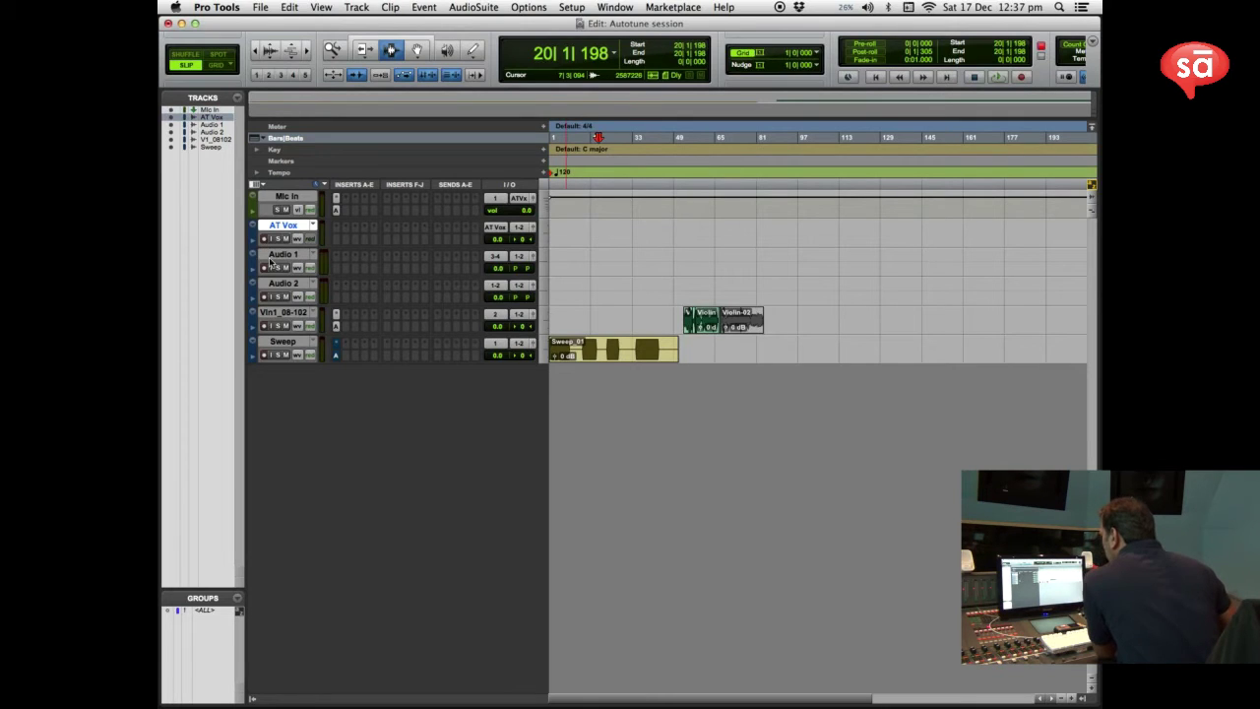
click(336, 198)
drag(856, 129, 952, 148)
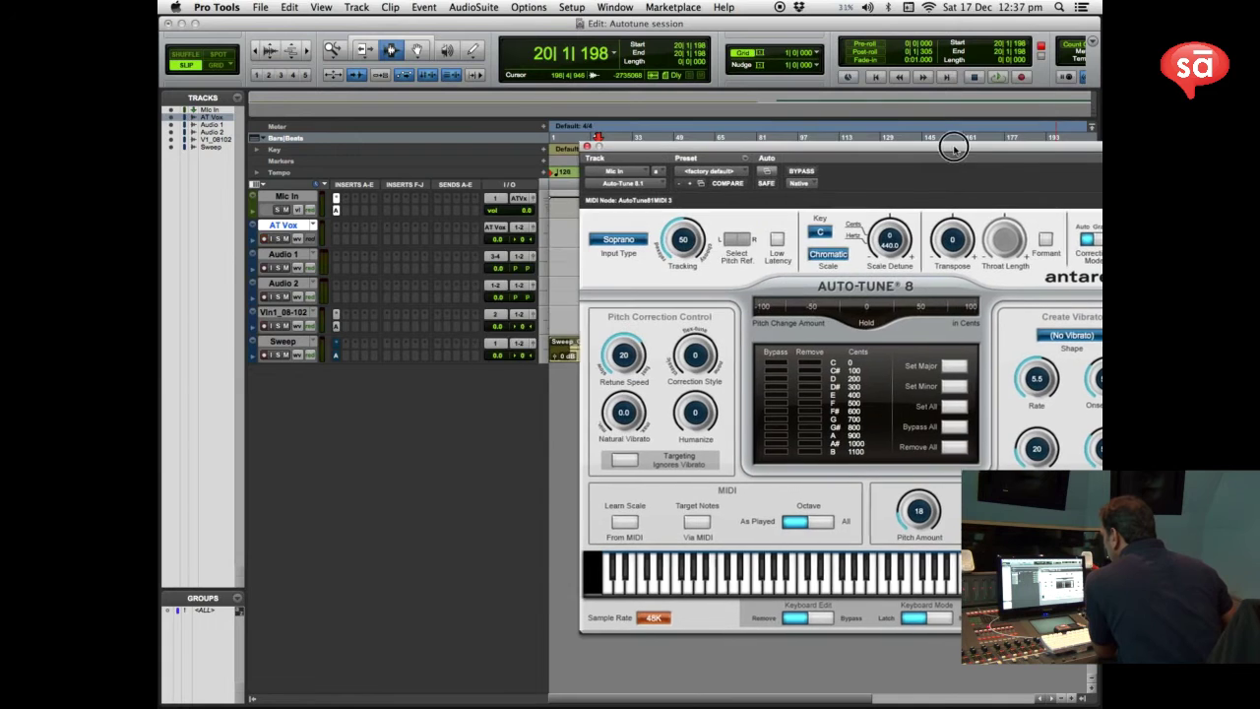
click(587, 146)
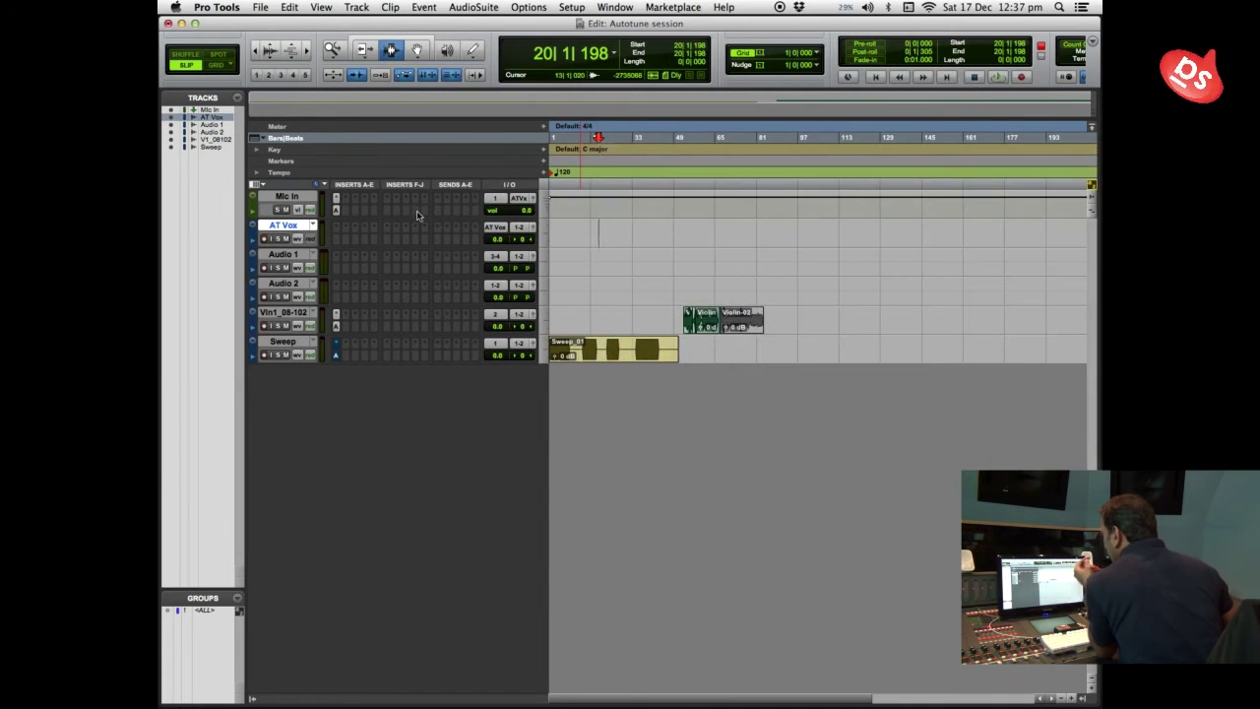
Return the playback position to the session start and place the edit cursor near bar 18 on AT Vox
click(560, 225)
key(Return)
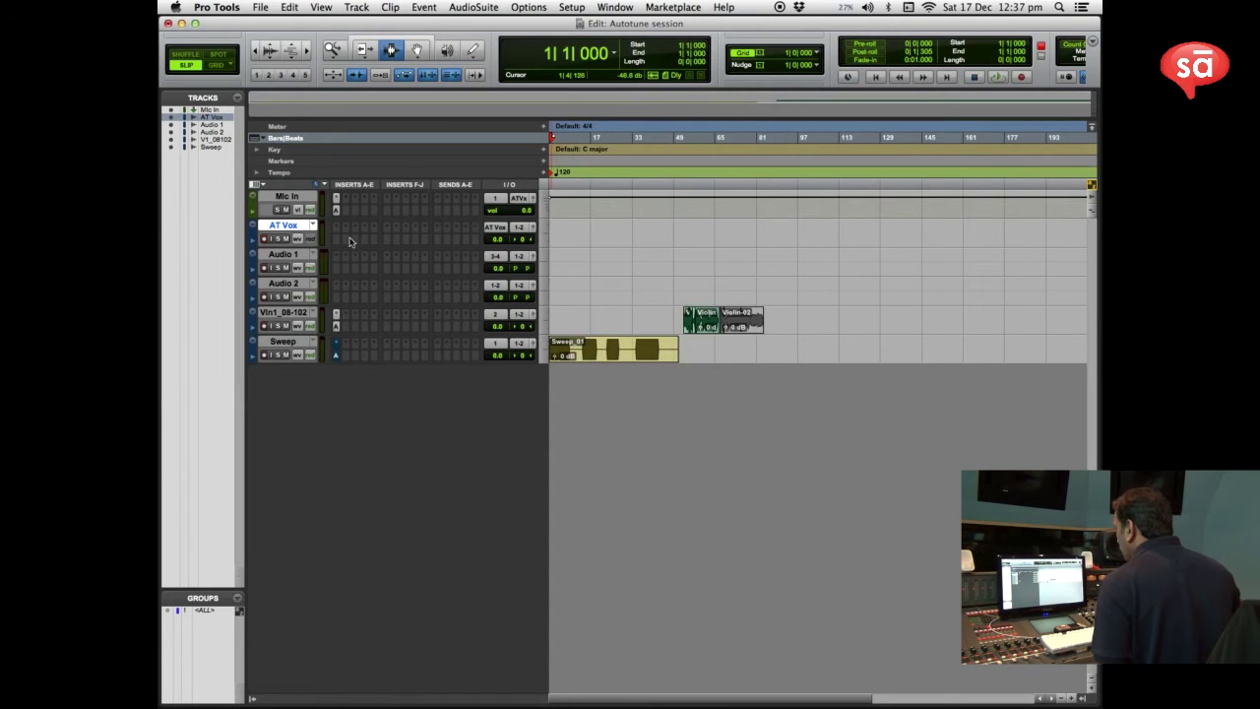
click(594, 234)
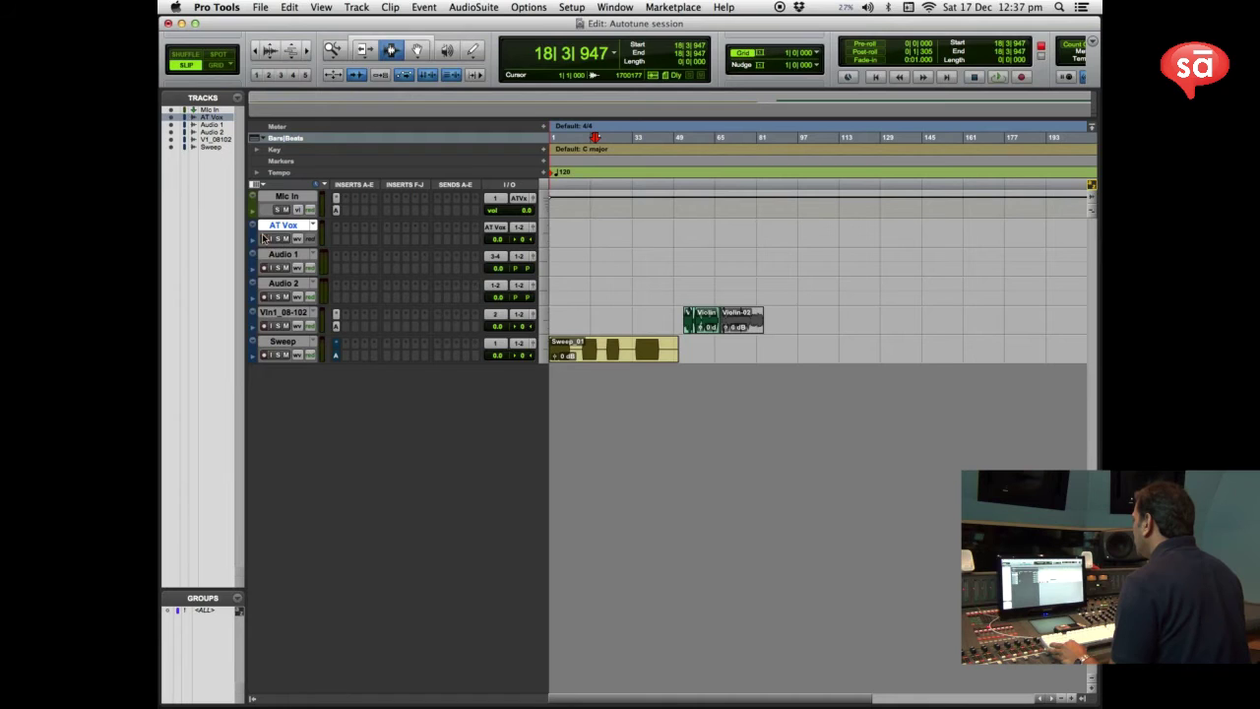
Change the AT Vox track's input to interface channel 1, leaving its output assignment as it is
click(497, 228)
mouse_move(553, 232)
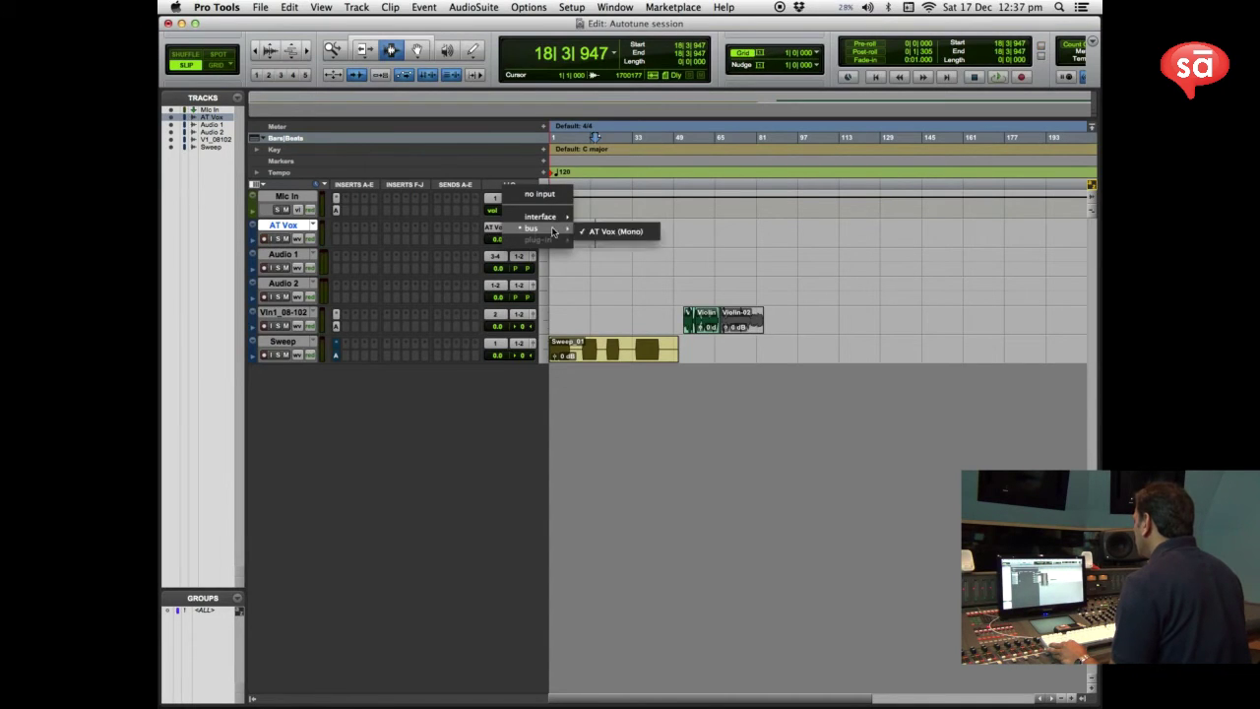
click(605, 221)
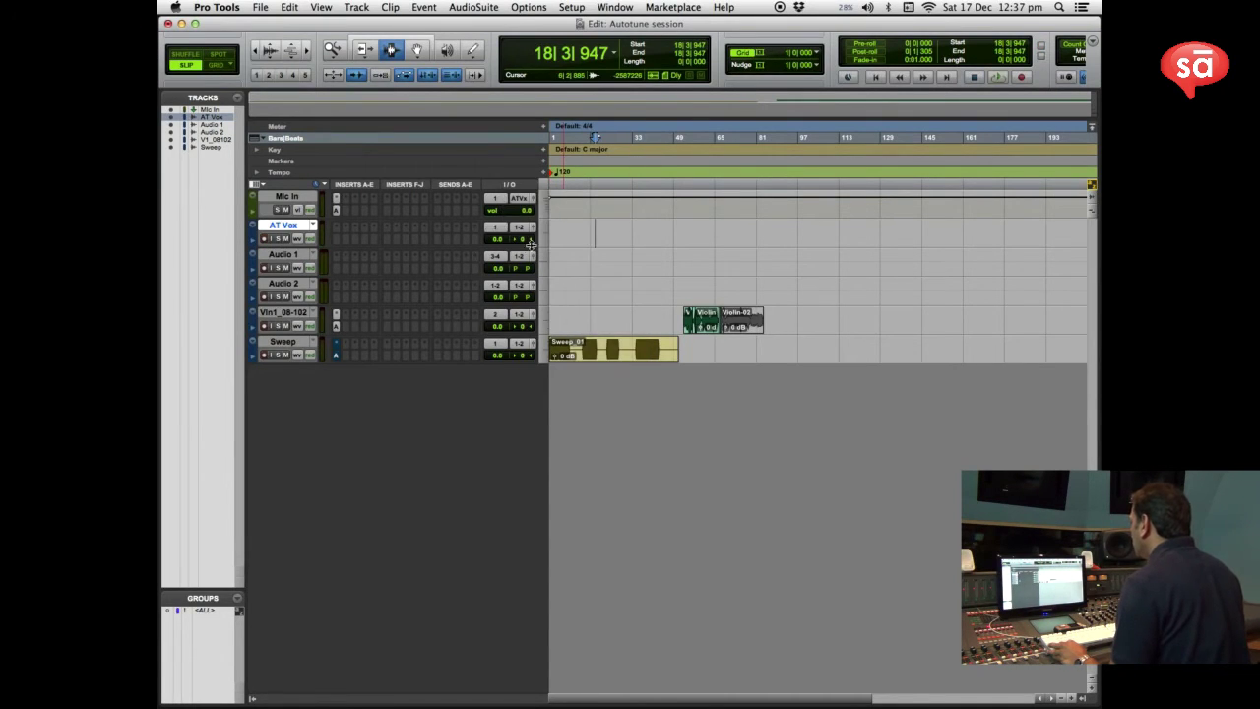
click(520, 230)
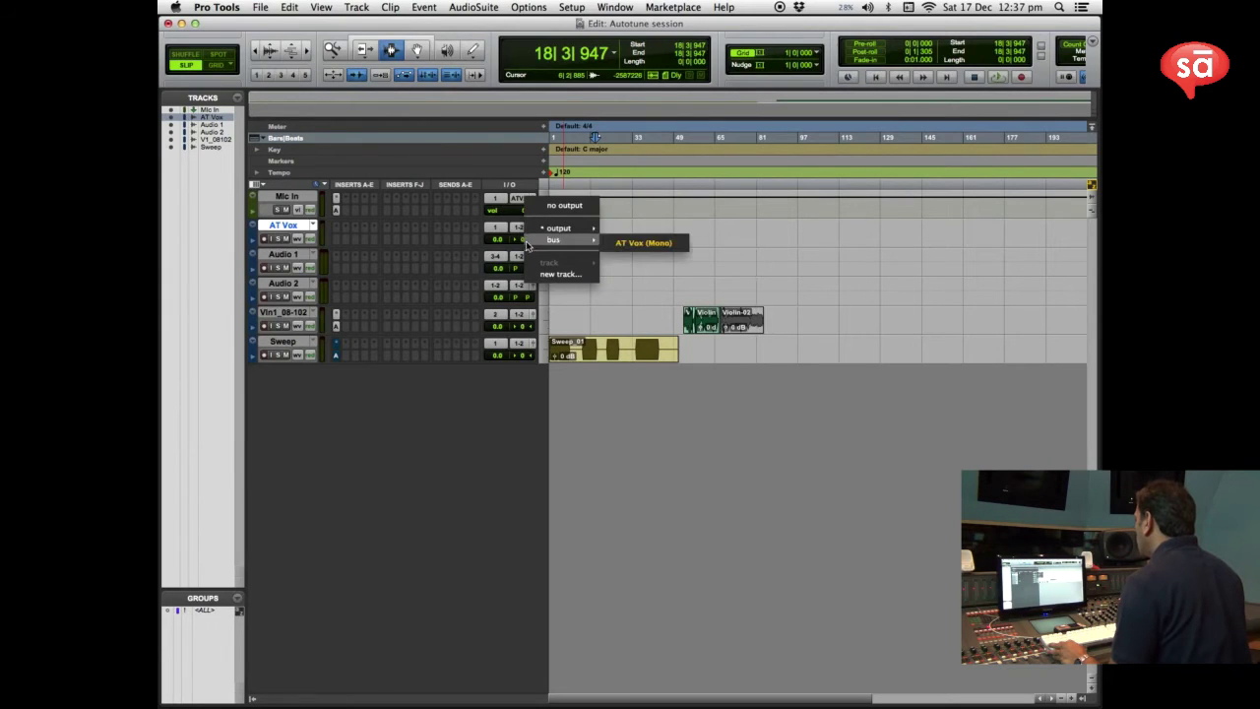
click(495, 227)
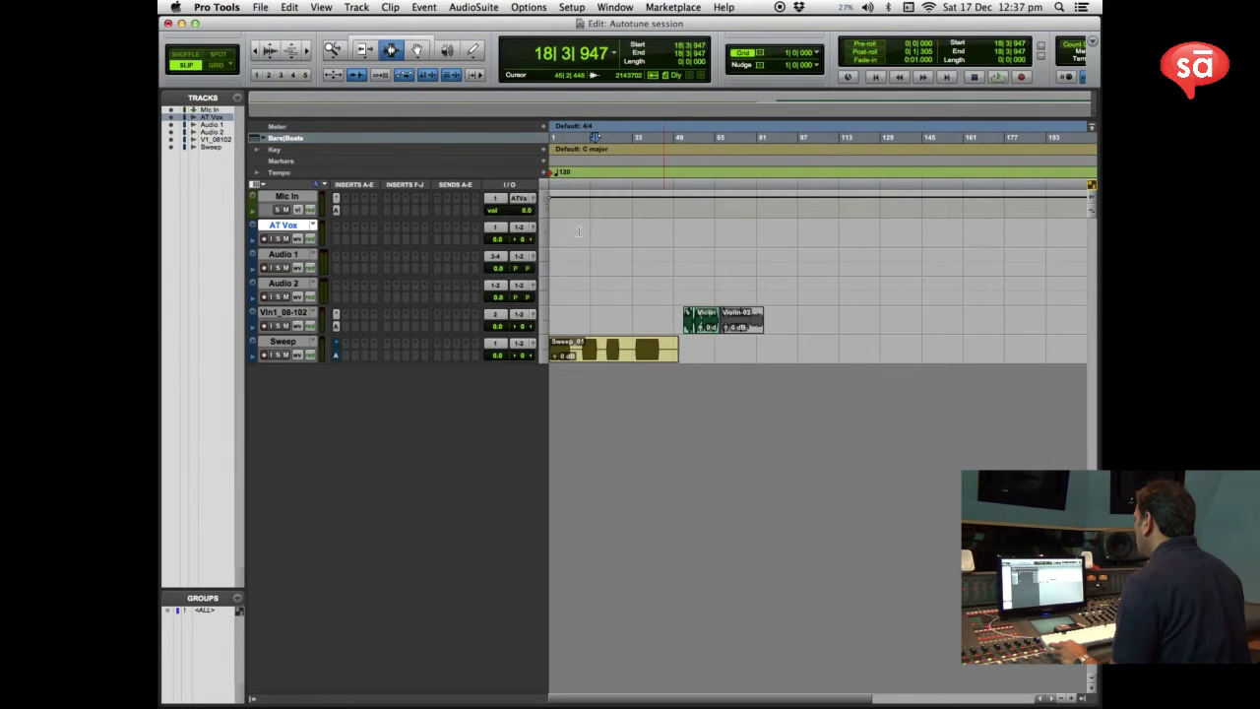
Set the Mic In track's input to the AT Vox (Mono) bus and its output to 3-4 (Stereo)
click(496, 226)
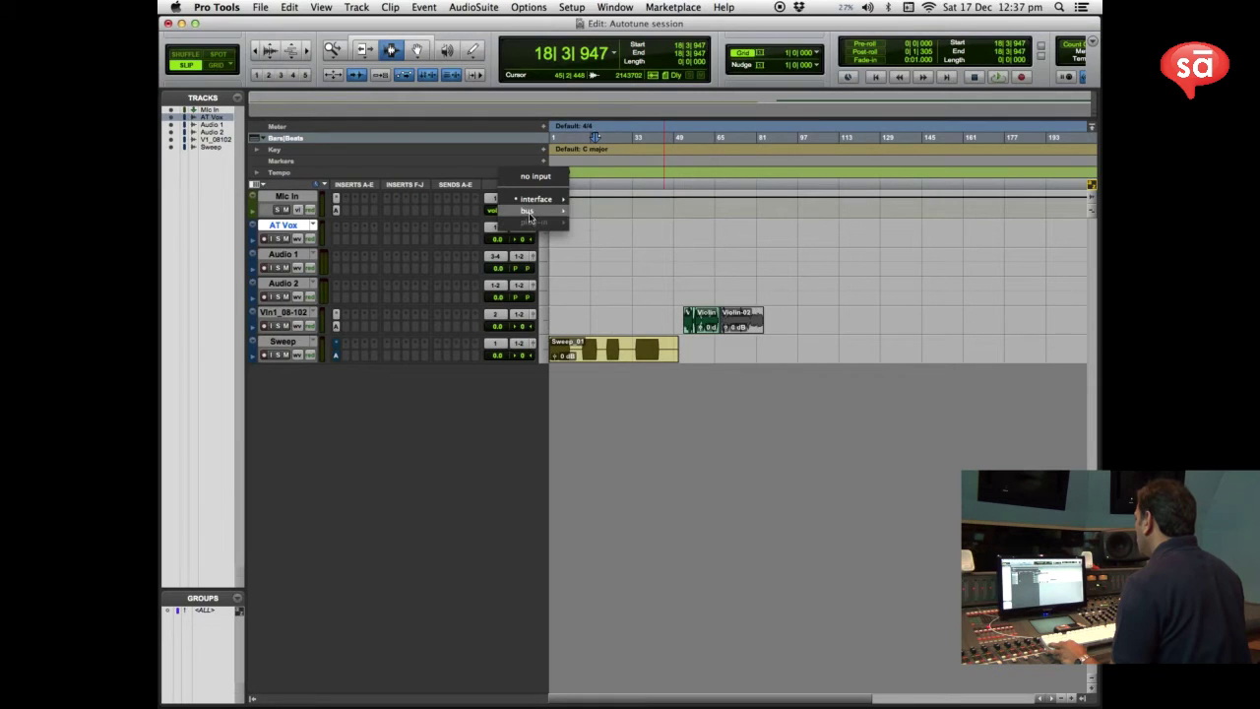
mouse_move(530, 211)
click(628, 216)
click(520, 200)
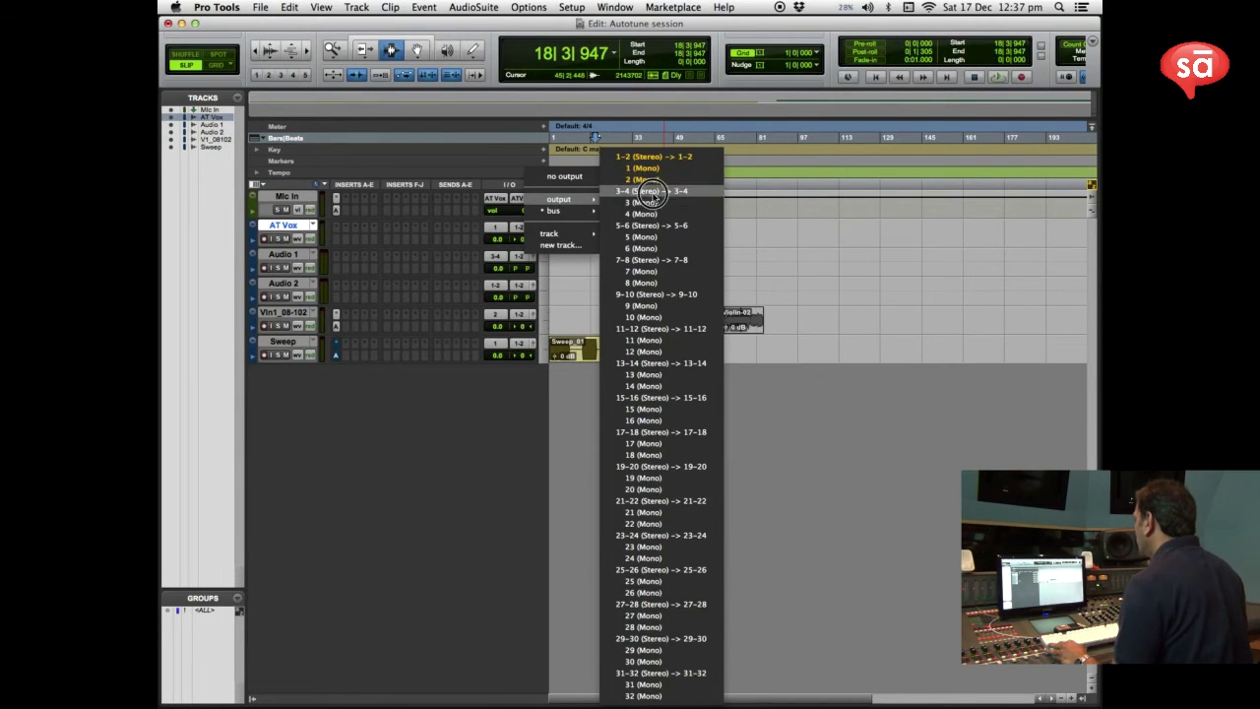
click(655, 191)
click(641, 234)
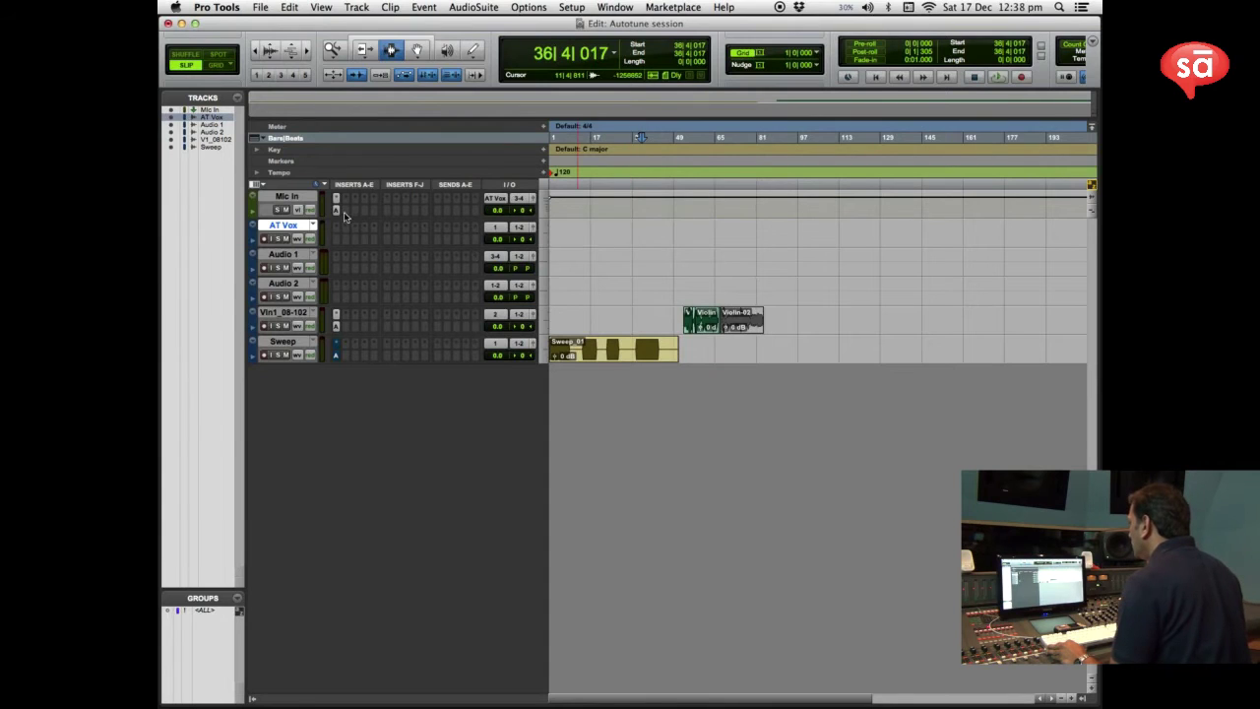
Record-enable the AT Vox track, route its output to the AT Vox (Mono) bus and place the edit cursor near bar 8
click(664, 214)
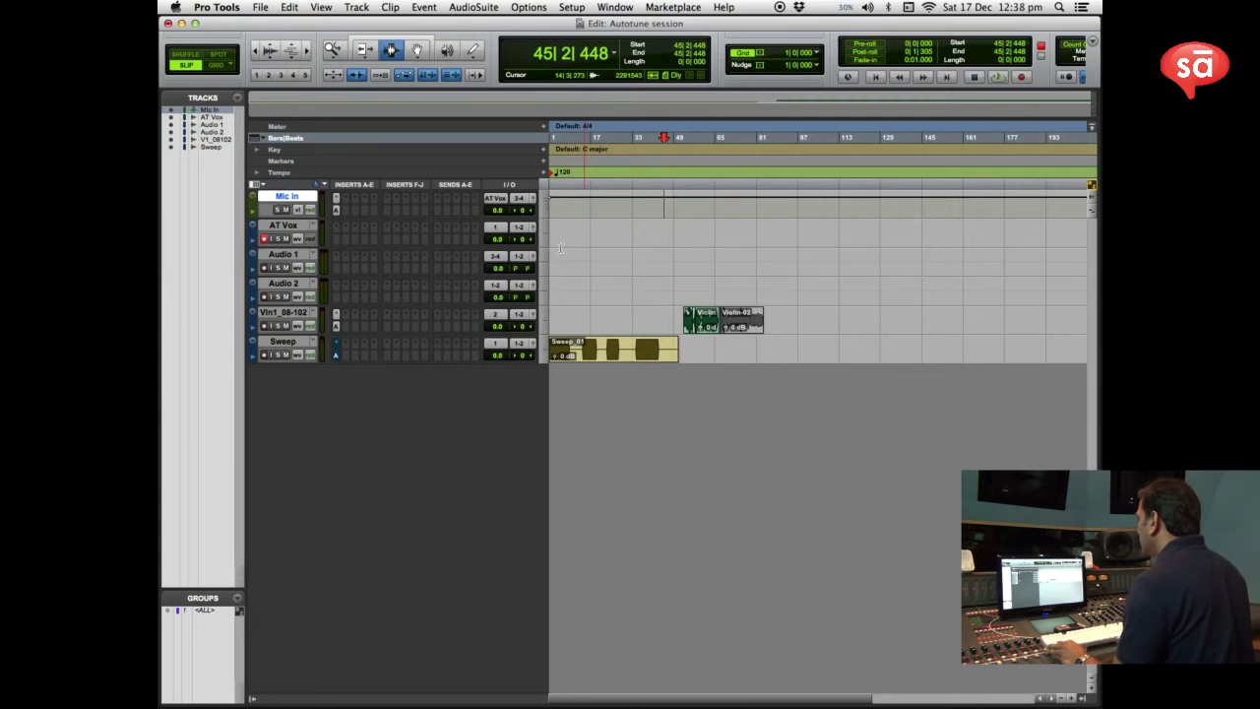
click(518, 227)
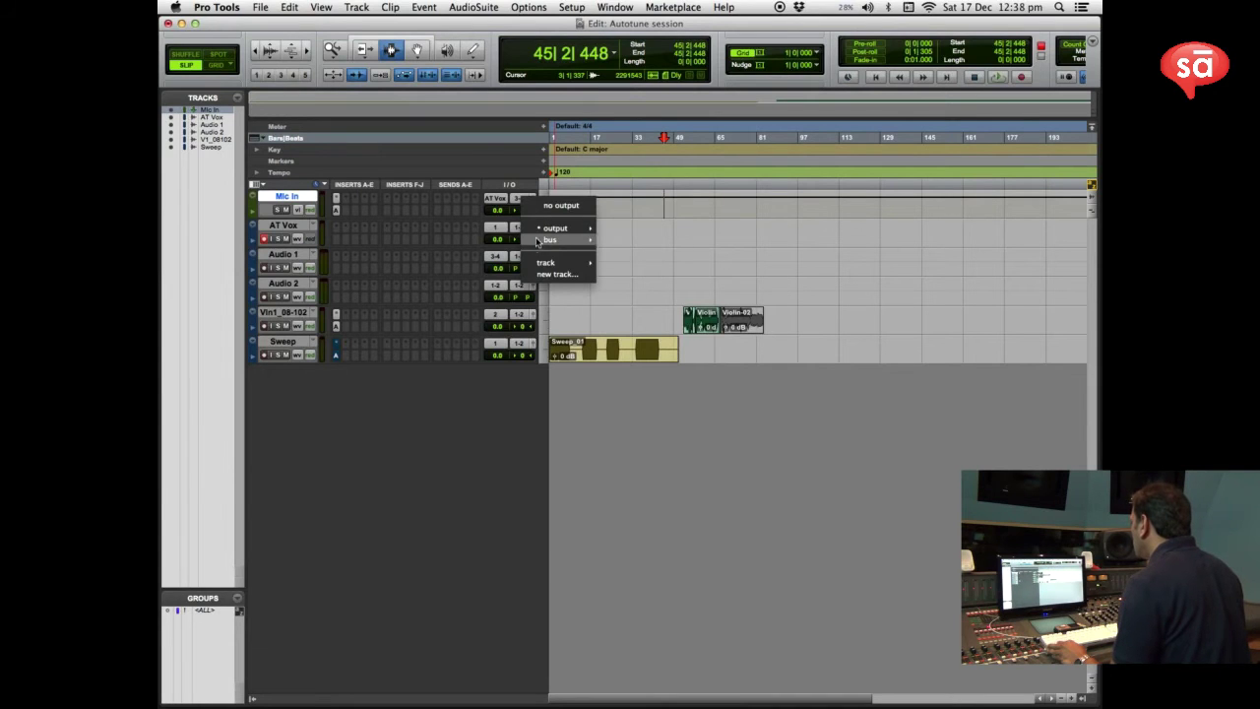
mouse_move(551, 239)
click(645, 242)
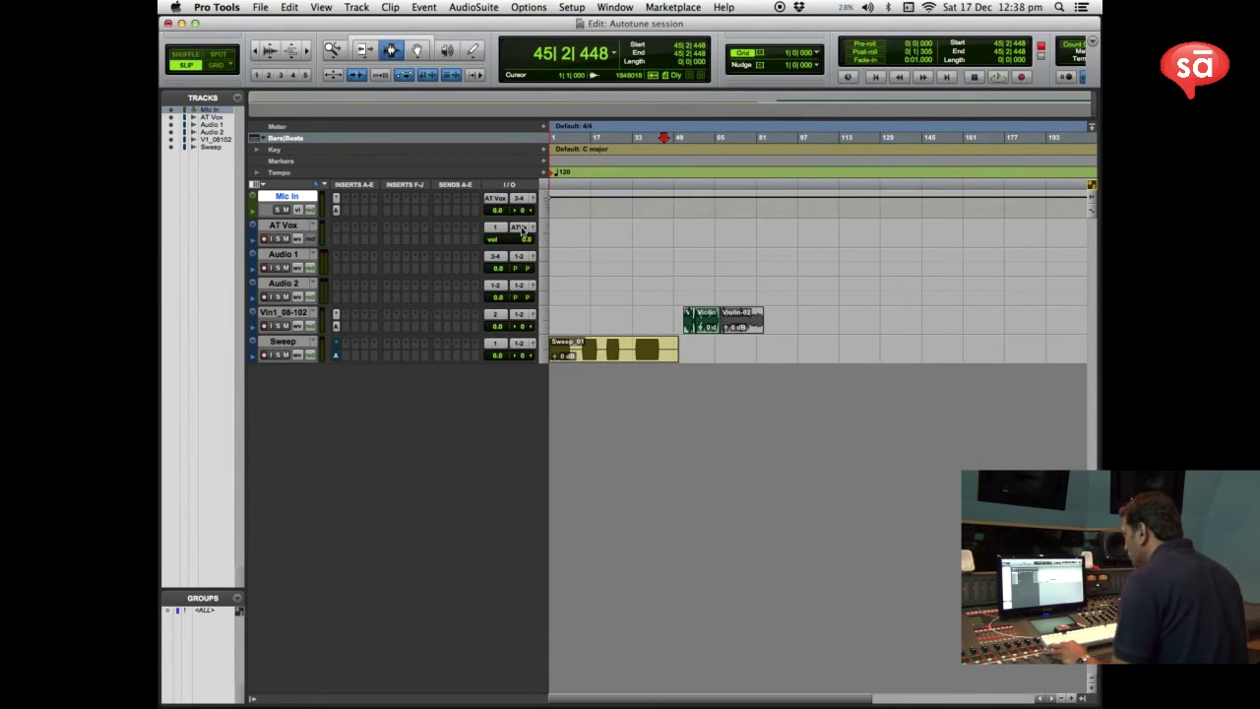
click(566, 221)
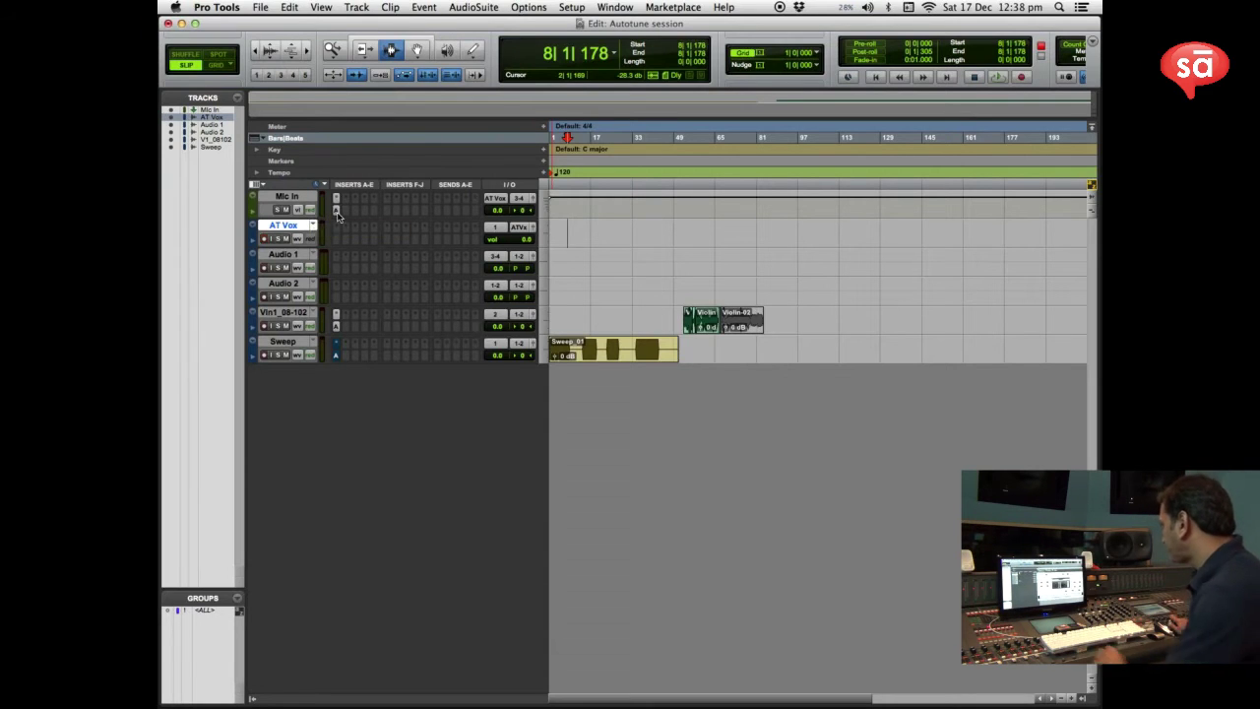
Open the Auto-Tune plug-in on Mic In and reposition its window so that all its controls are in view
click(336, 211)
drag(667, 147, 578, 139)
drag(699, 141, 671, 141)
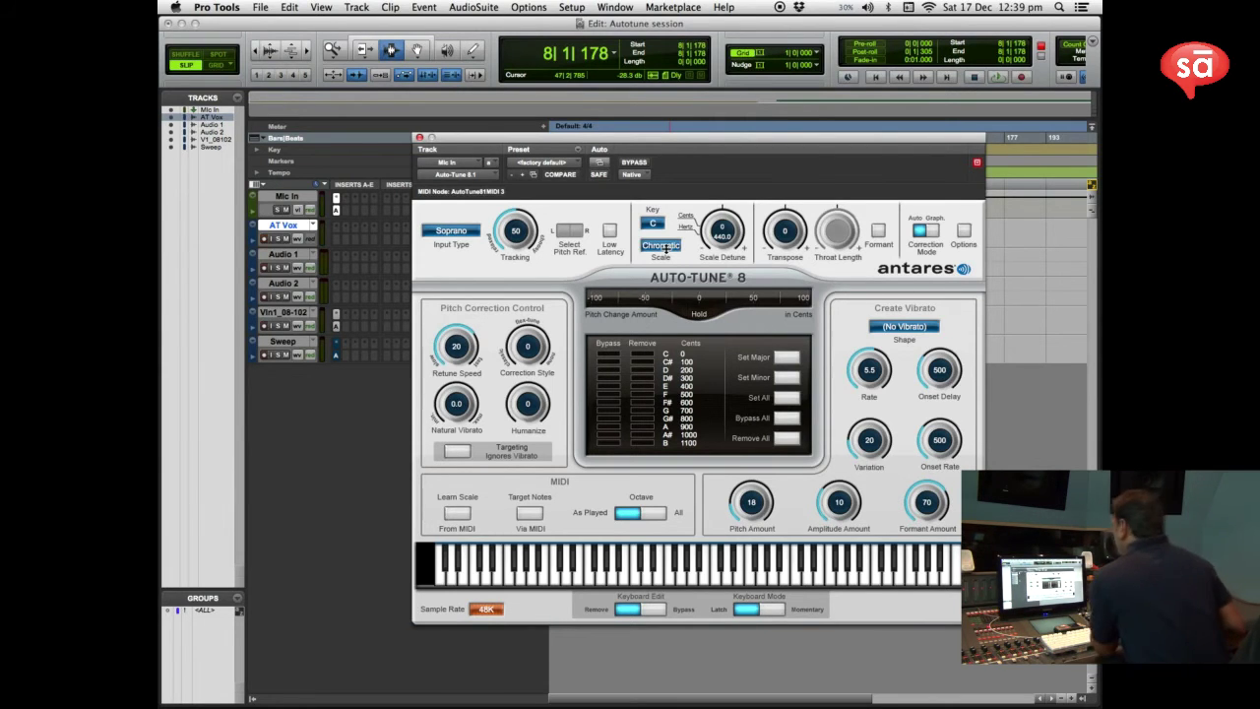
drag(672, 143, 622, 90)
Set the Auto-Tune key to D and look through the available scales, keeping Chromatic
click(603, 177)
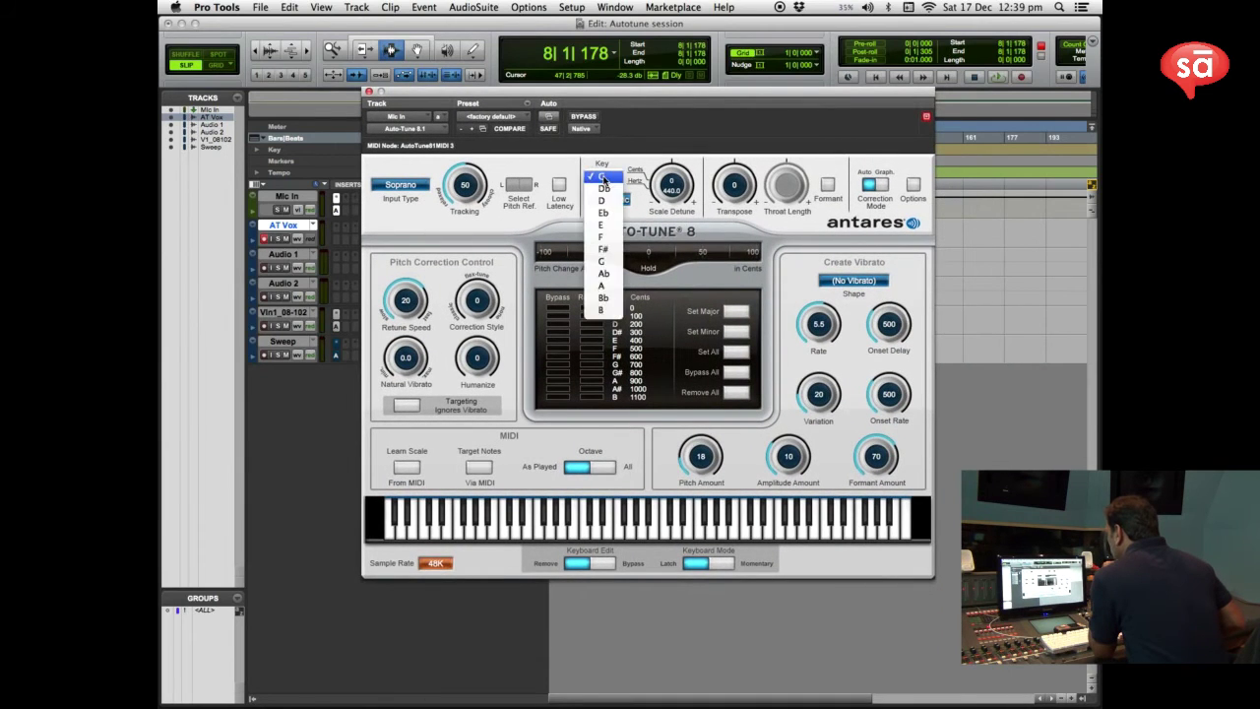
click(610, 200)
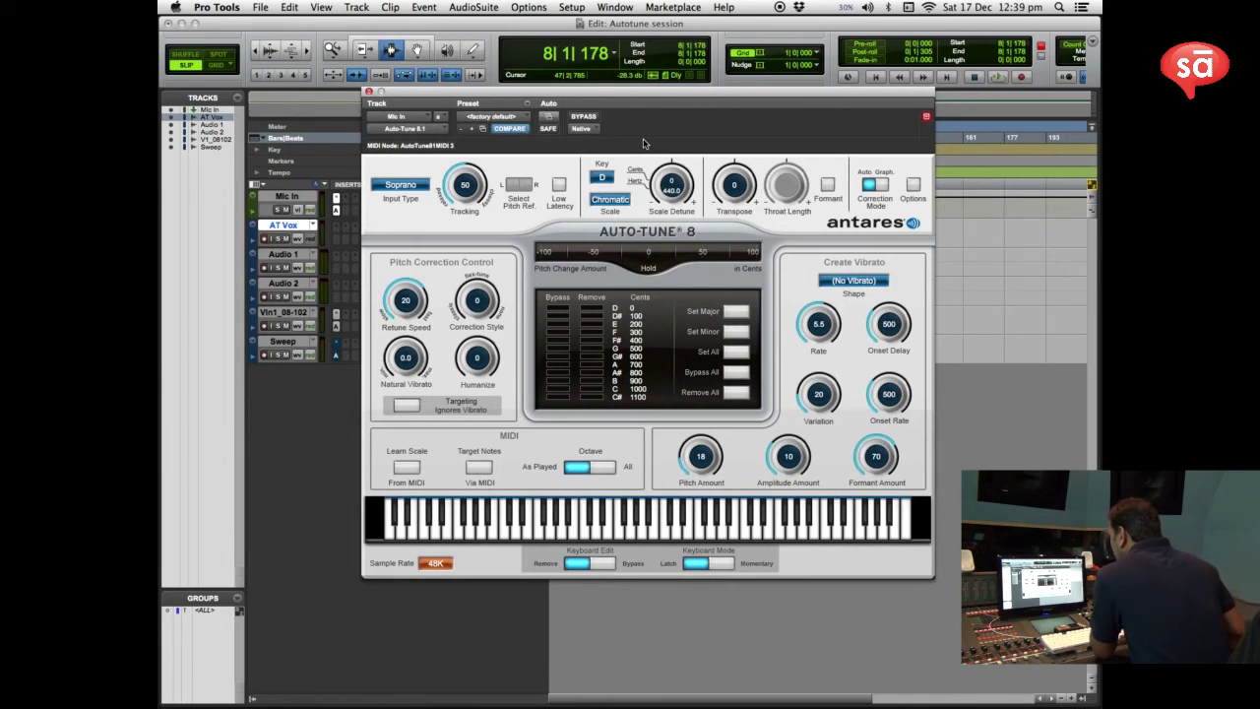
click(612, 202)
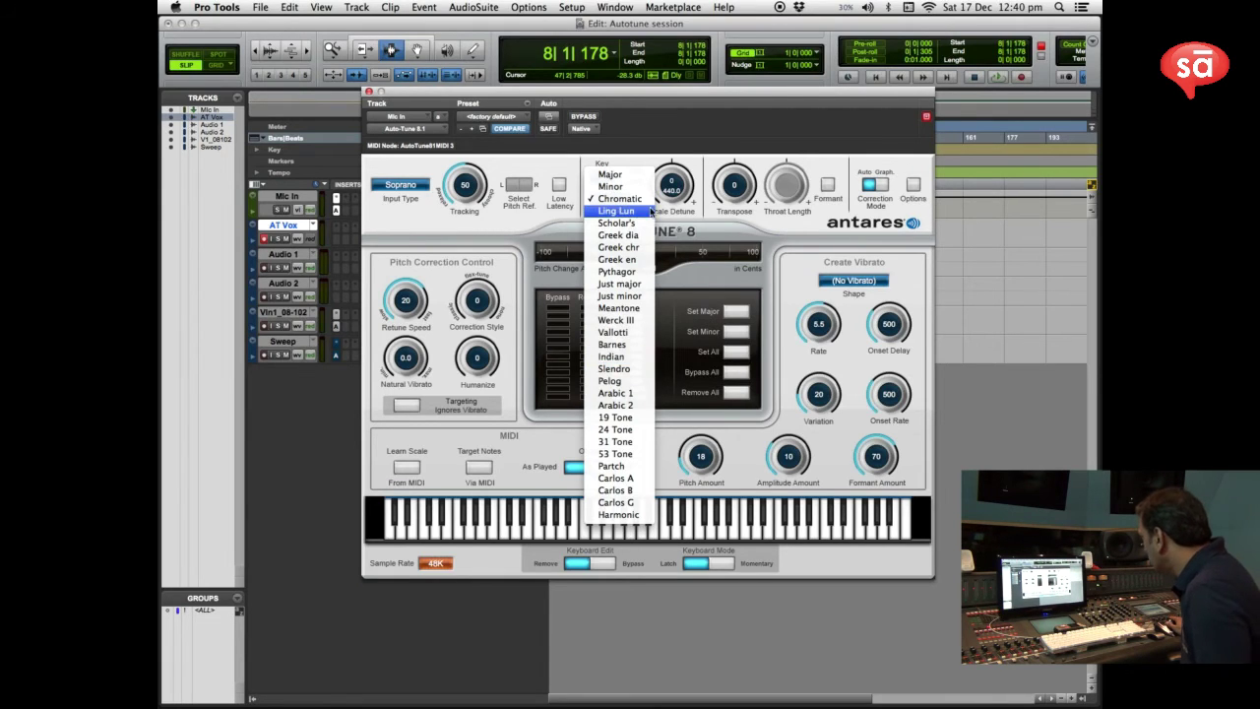
click(680, 323)
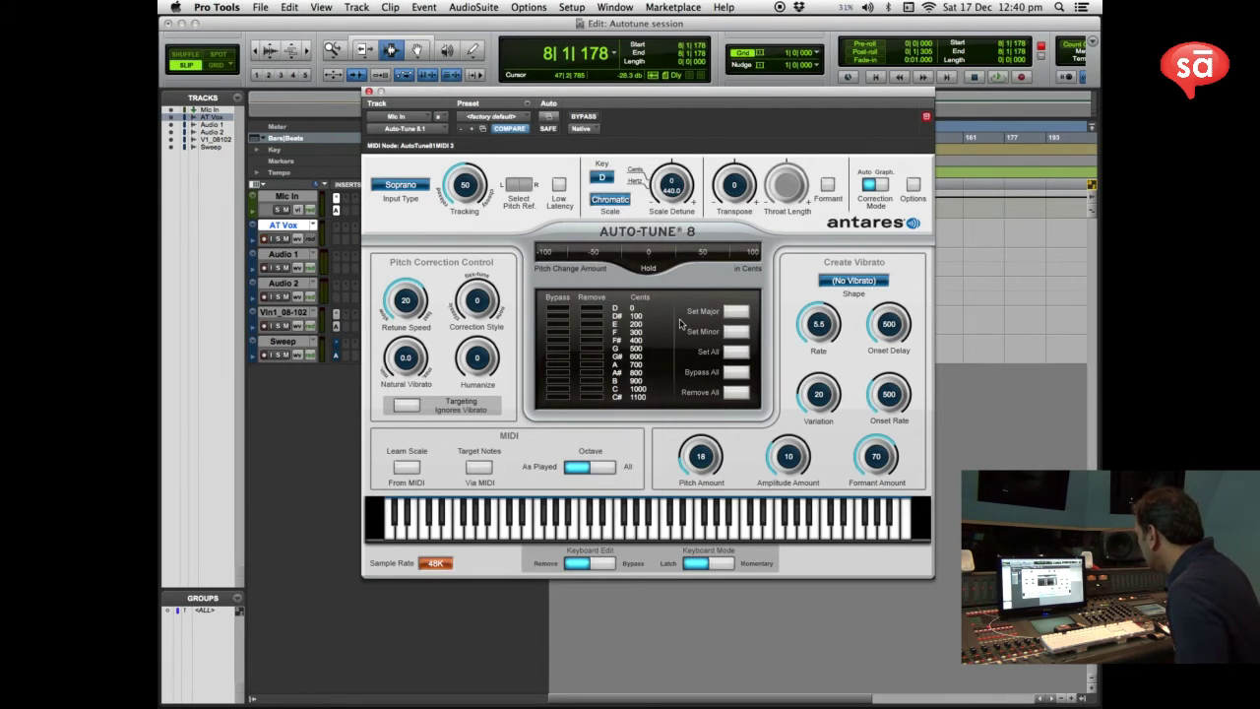
Try the Major and Minor scales in the key of D on Mic In's Auto-Tune and return the scale to Chromatic
click(618, 200)
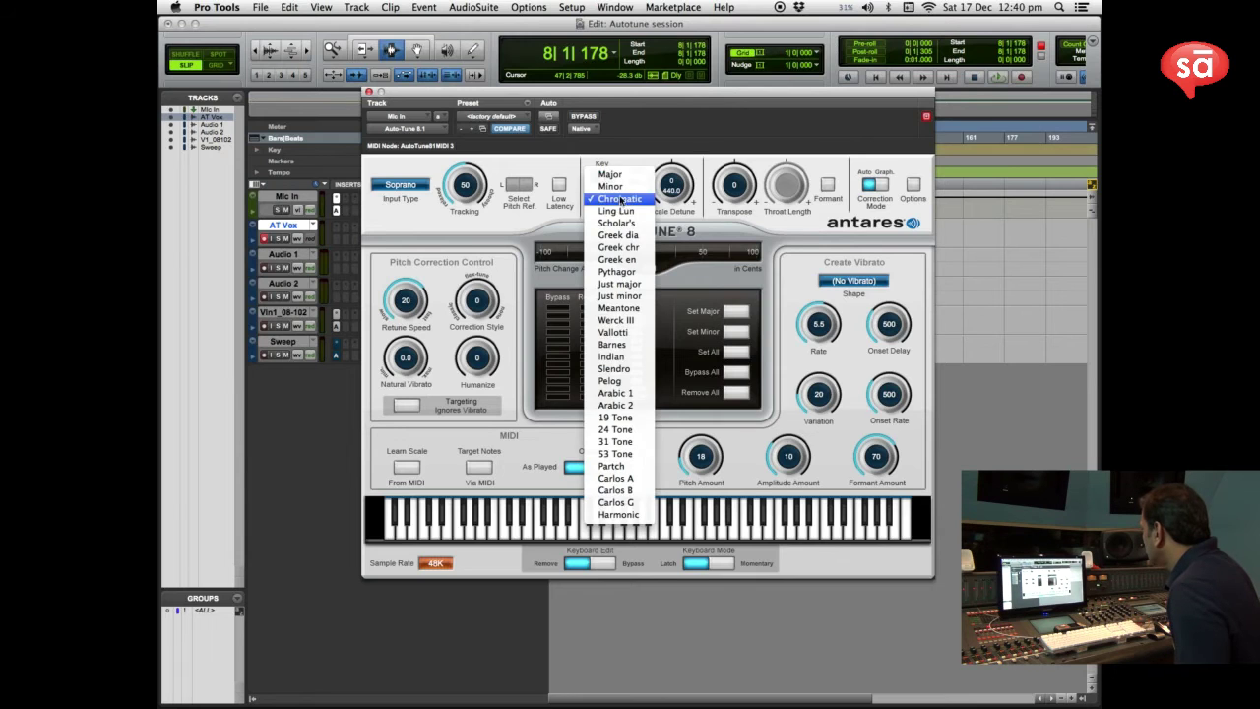
click(622, 176)
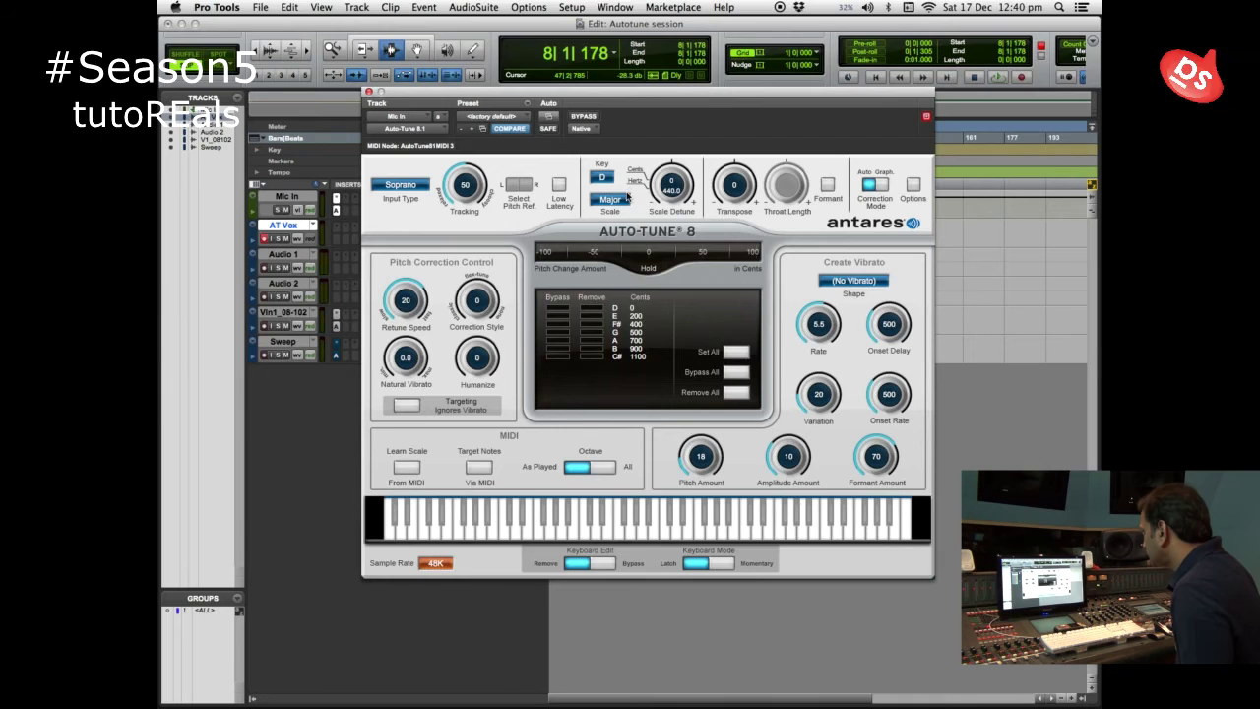
click(616, 200)
click(620, 212)
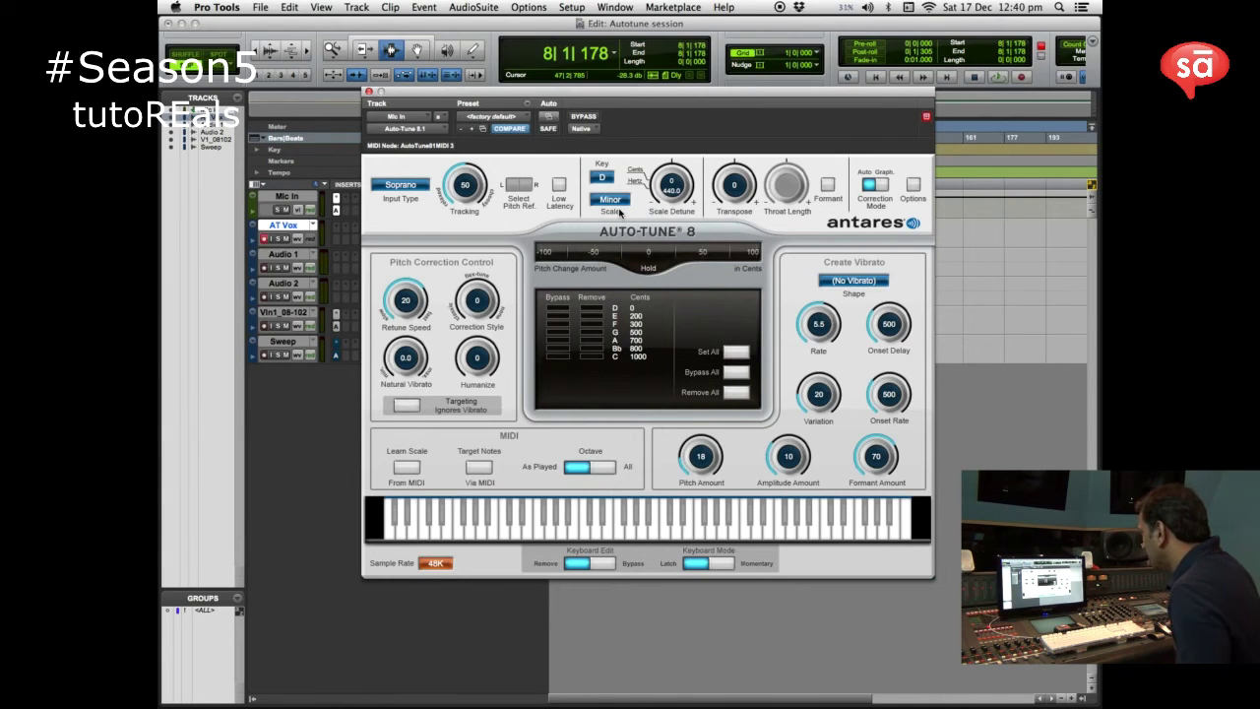
click(618, 204)
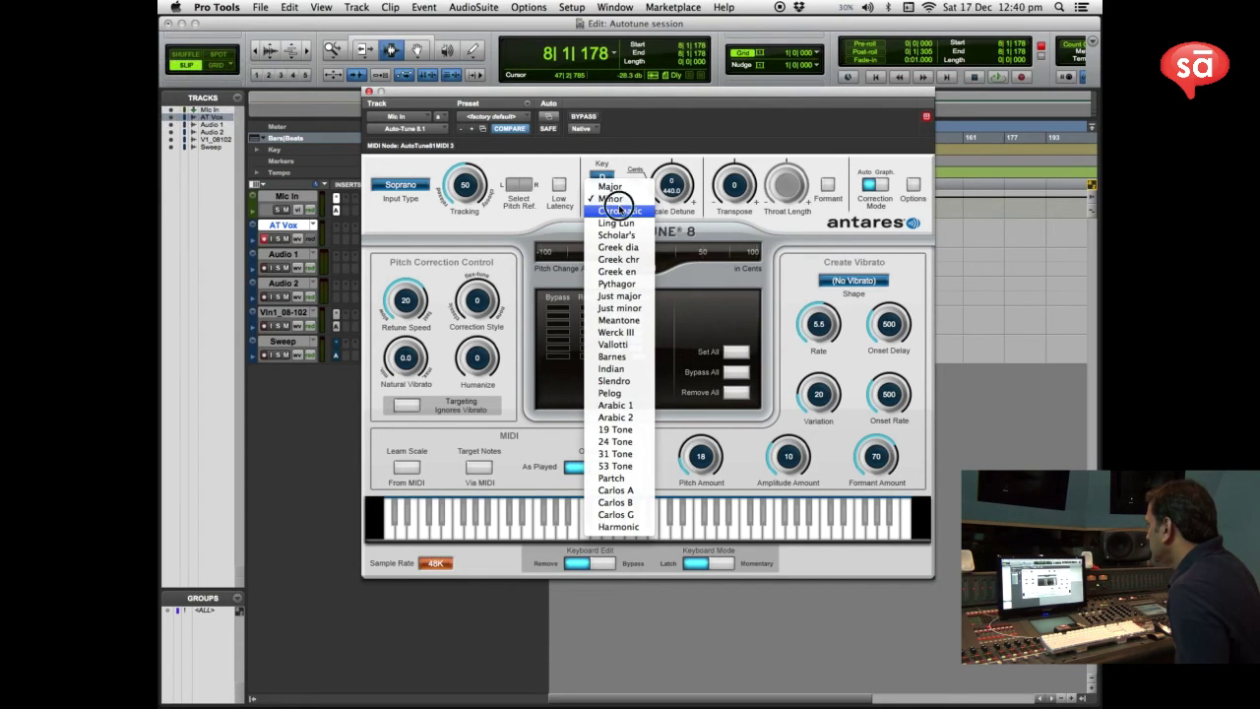
click(620, 210)
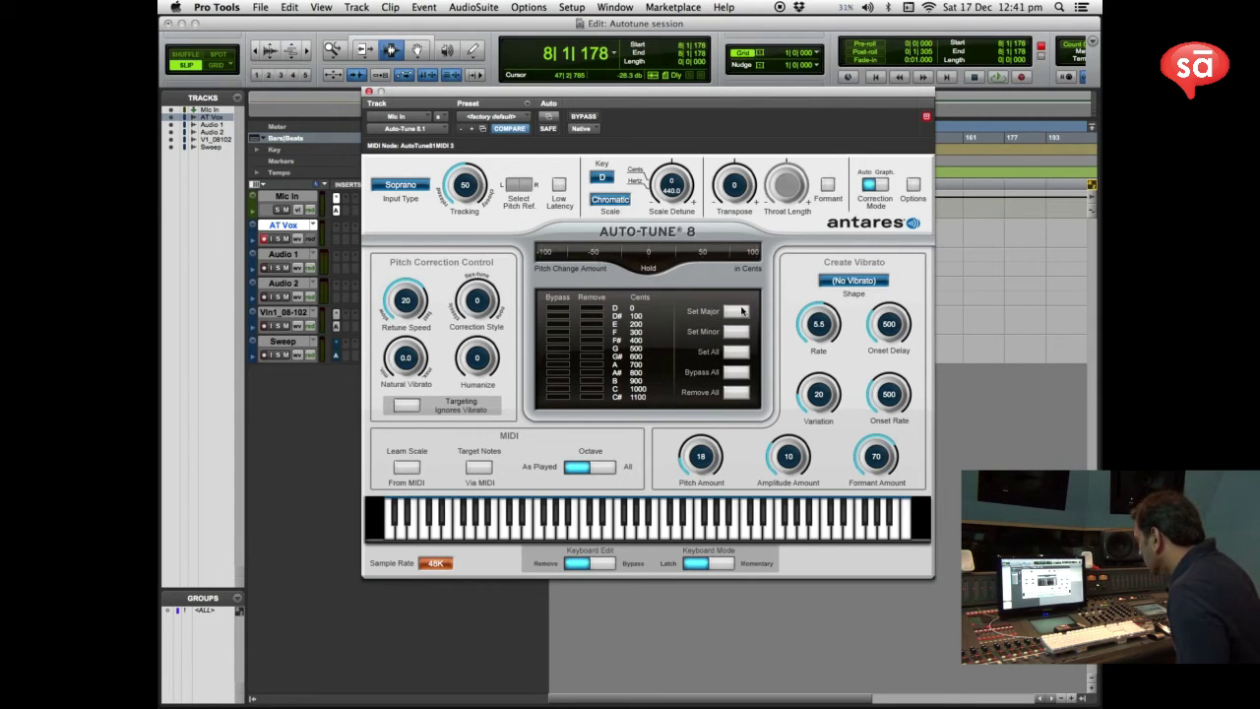
Apply the Set Major note selection within the Chromatic scale, compare it with the Major scale, and return to Chromatic
click(736, 311)
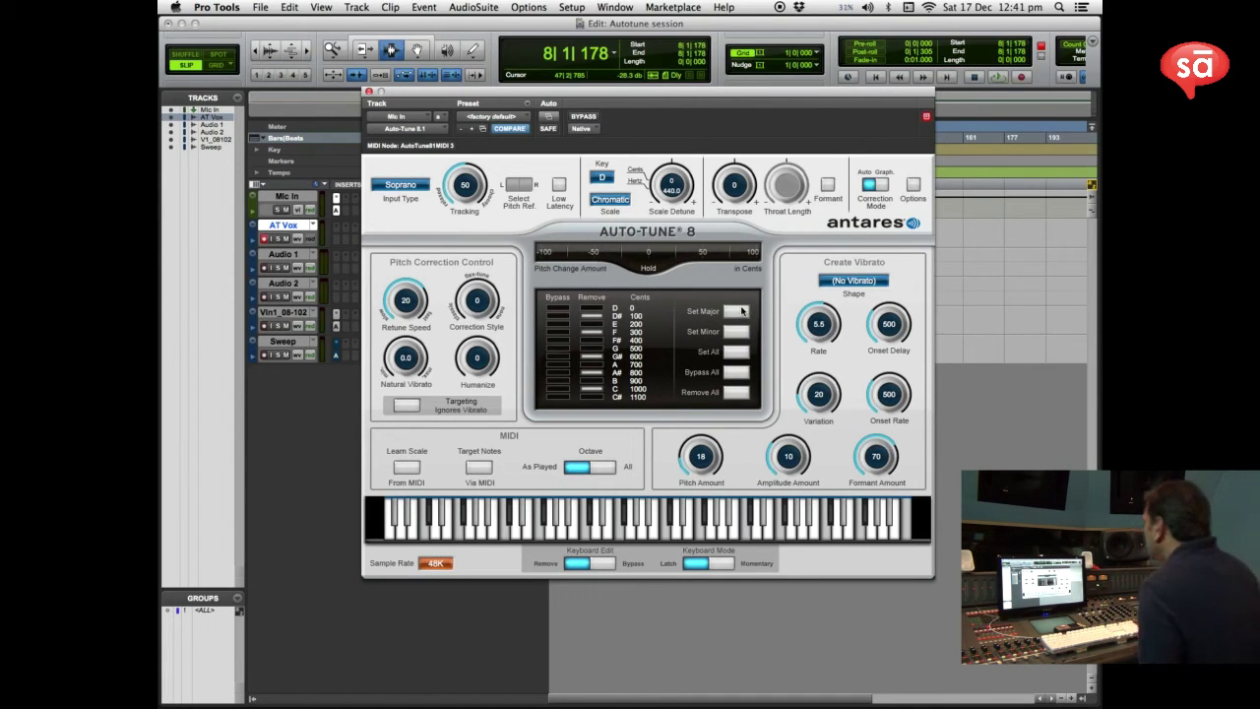
click(609, 199)
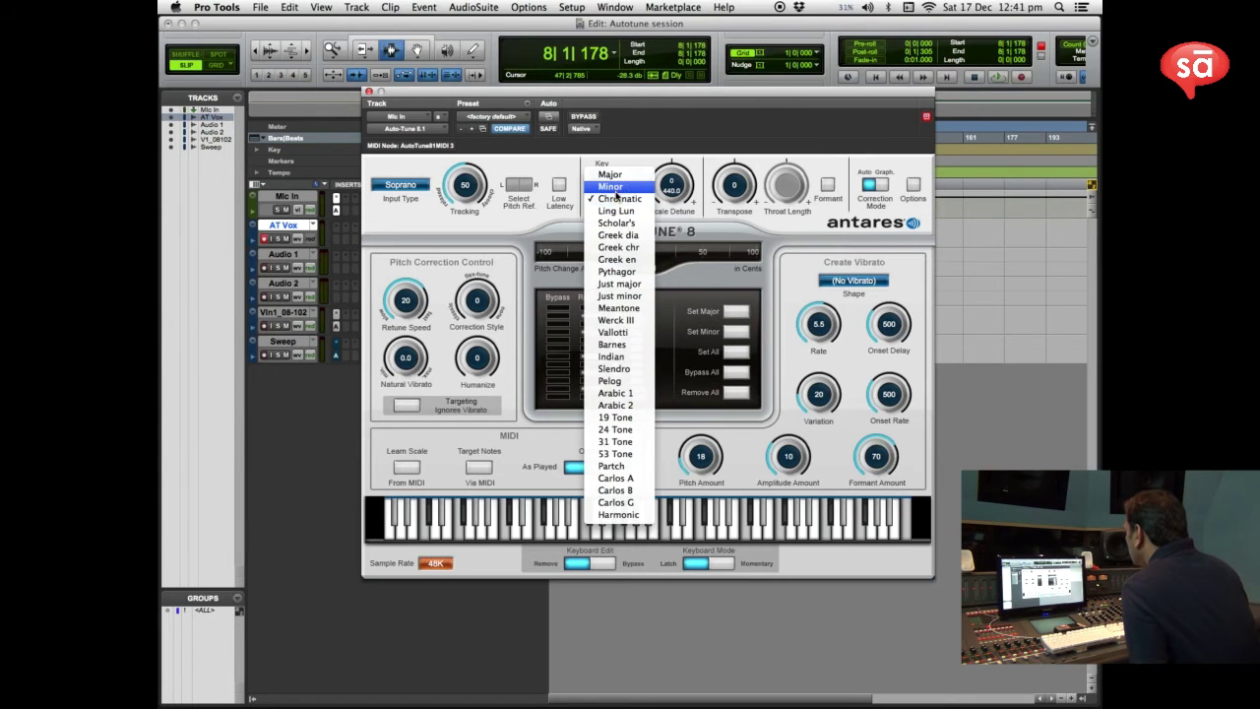
click(611, 172)
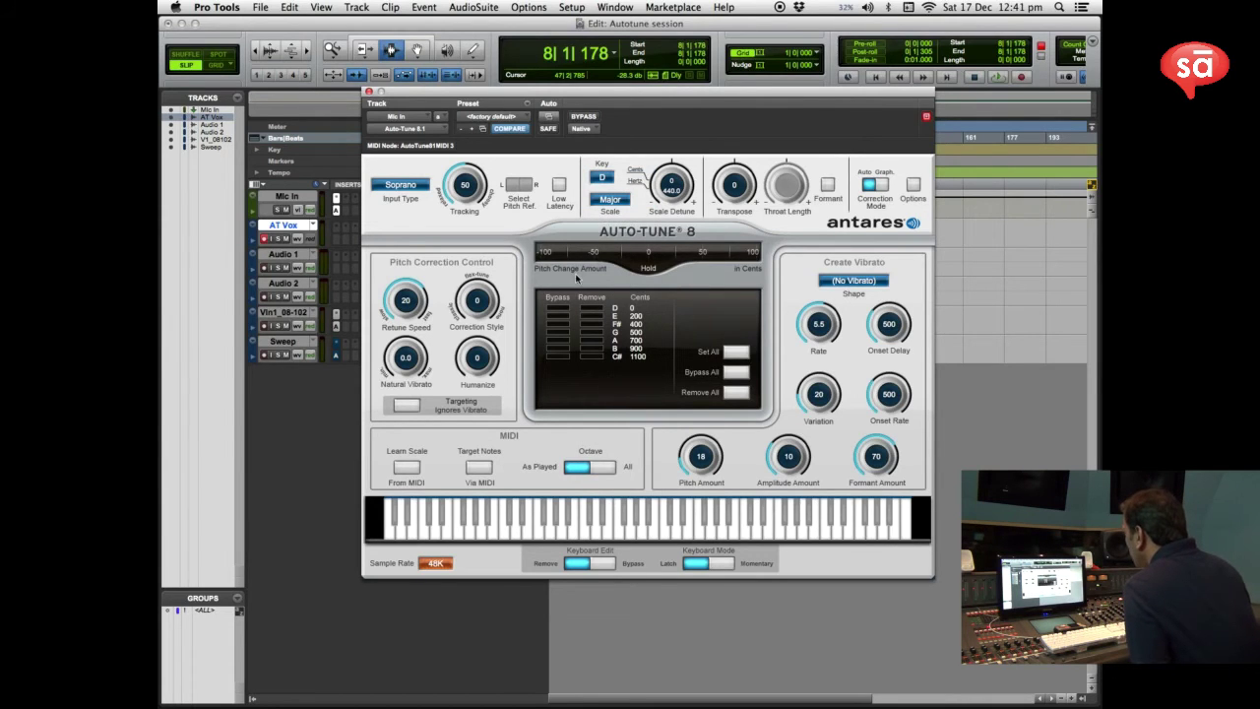
click(609, 198)
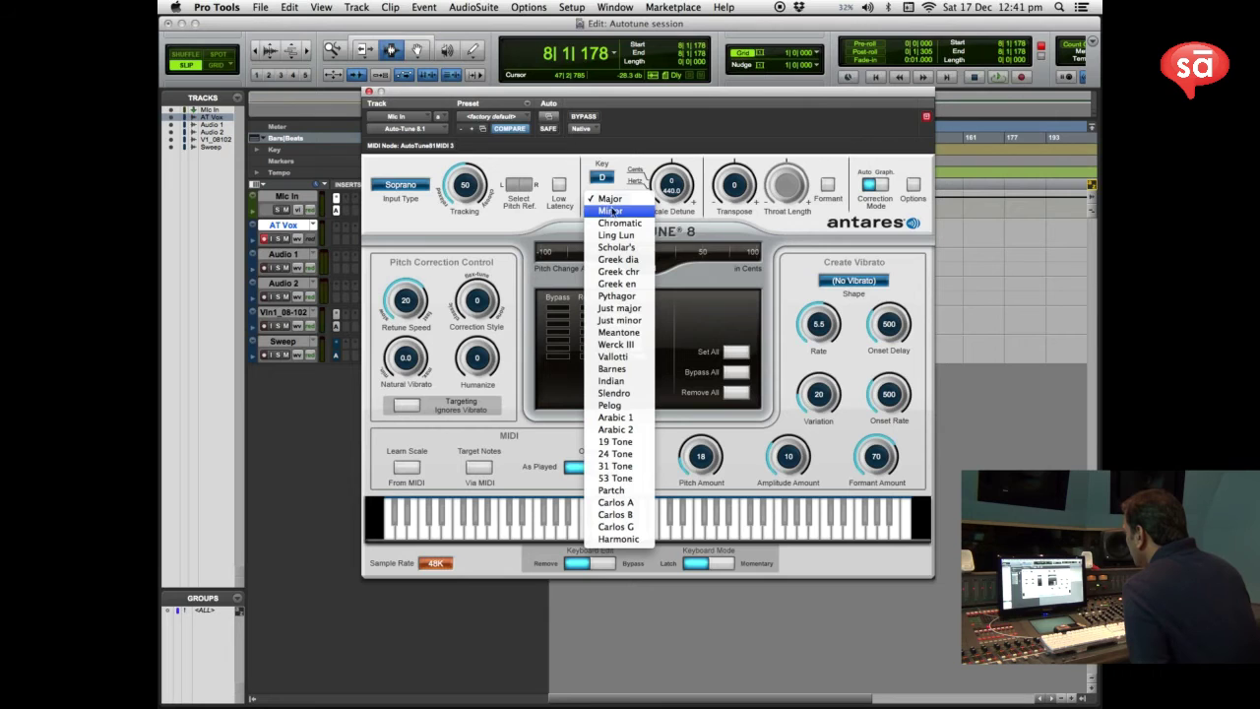
click(619, 223)
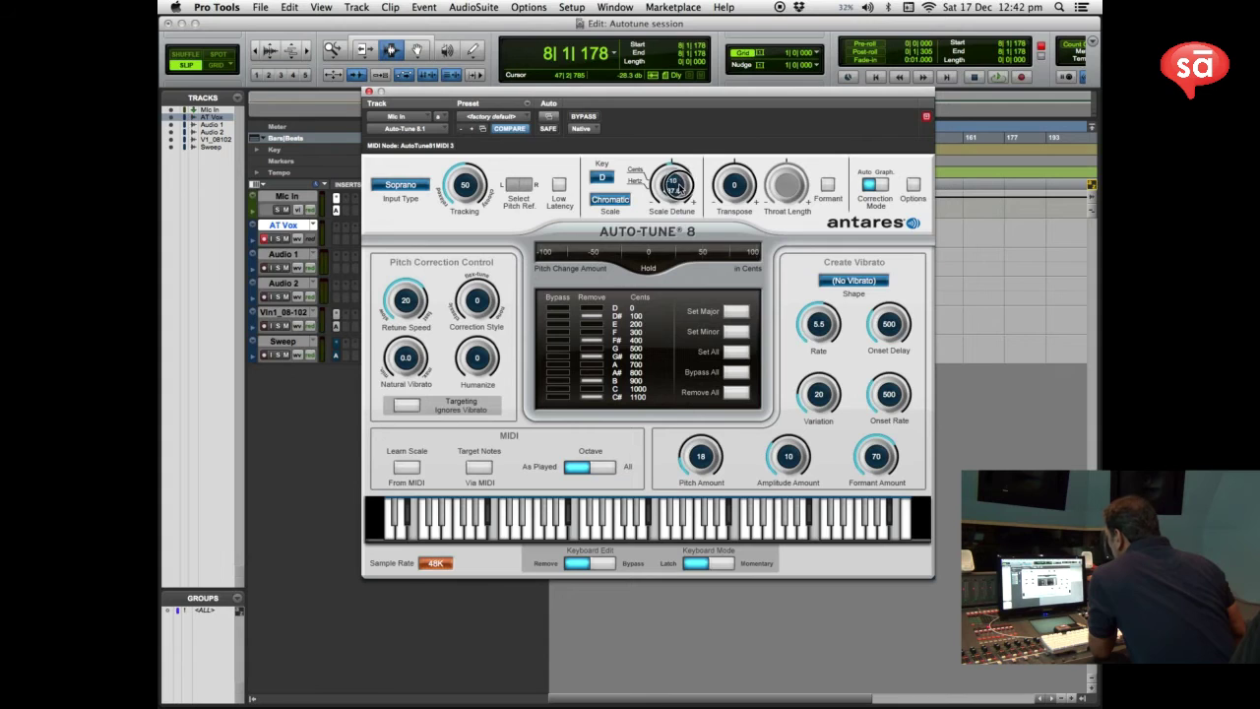
Lower Mic In's Auto-Tune Scale Detune to about 434.9 Hz and bring it back up to about 1 cent
drag(677, 188, 679, 195)
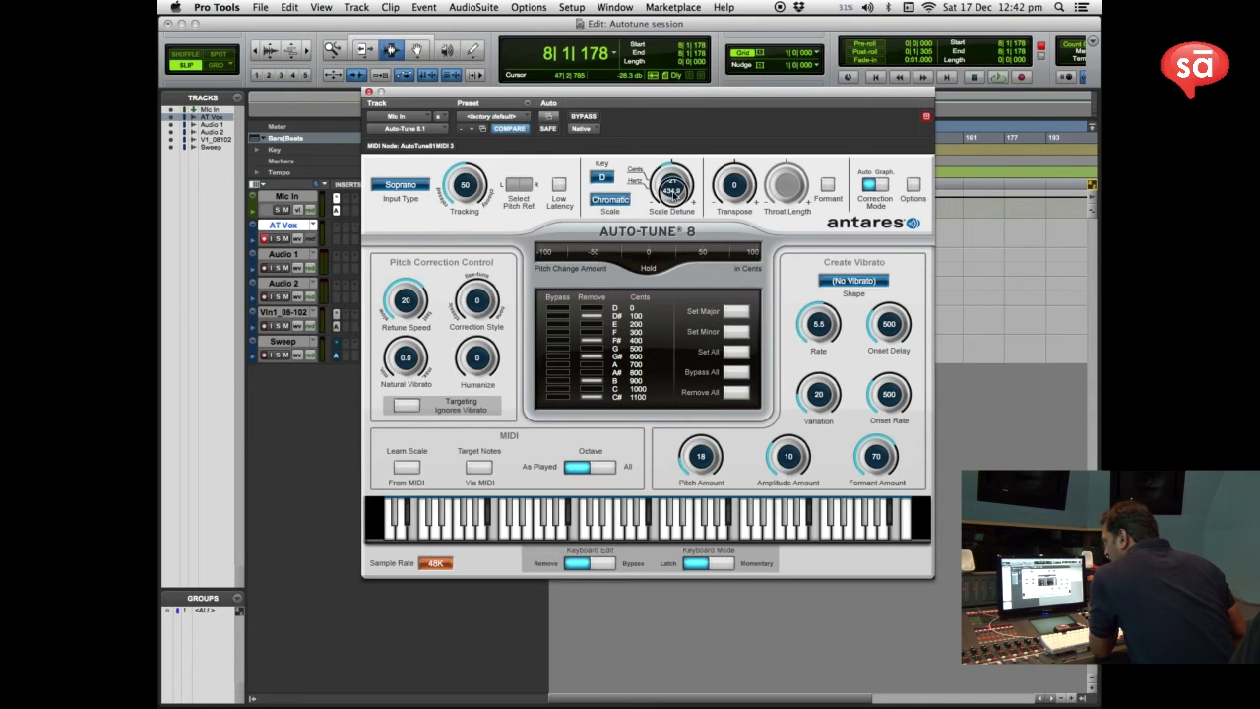
mouse_move(672, 192)
mouse_down()
mouse_move(671, 163)
mouse_move(671, 178)
mouse_up()
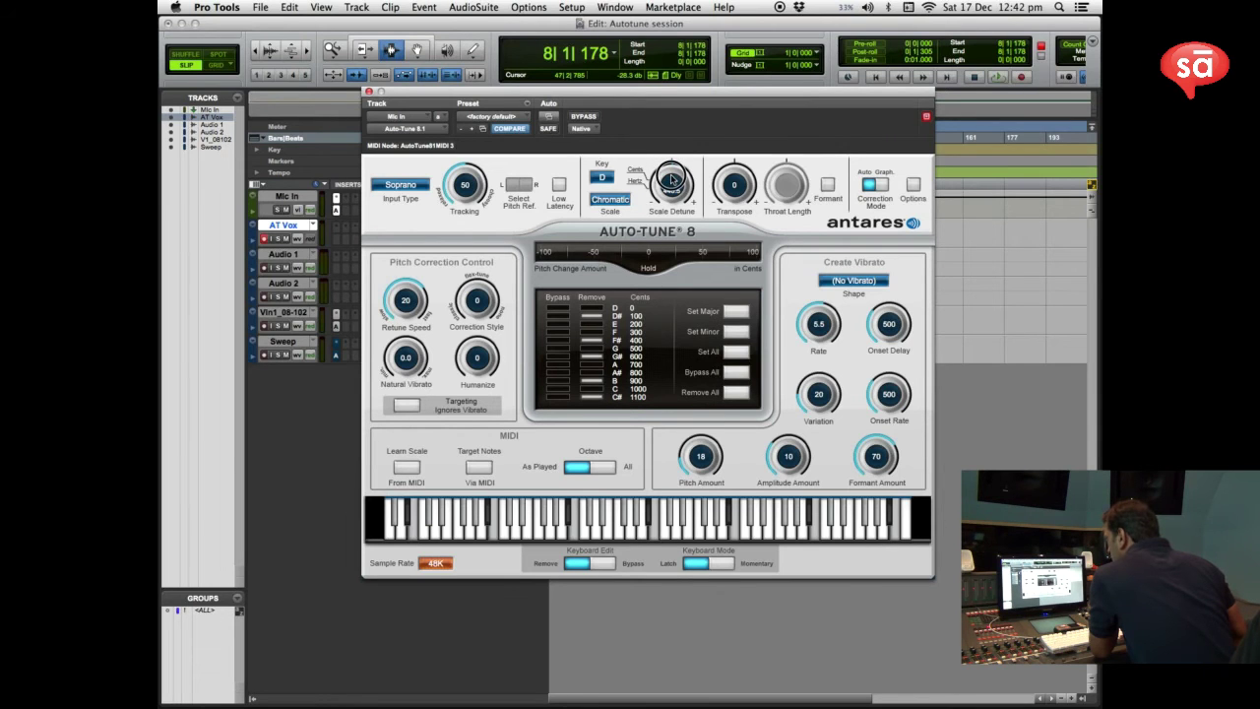
Move the plug-in window clear of the tracks and select the Sweep clip from about bar 40 to bar 42
drag(652, 87, 766, 371)
key(super+bracketright)
key(super+bracketright)
drag(686, 351, 724, 352)
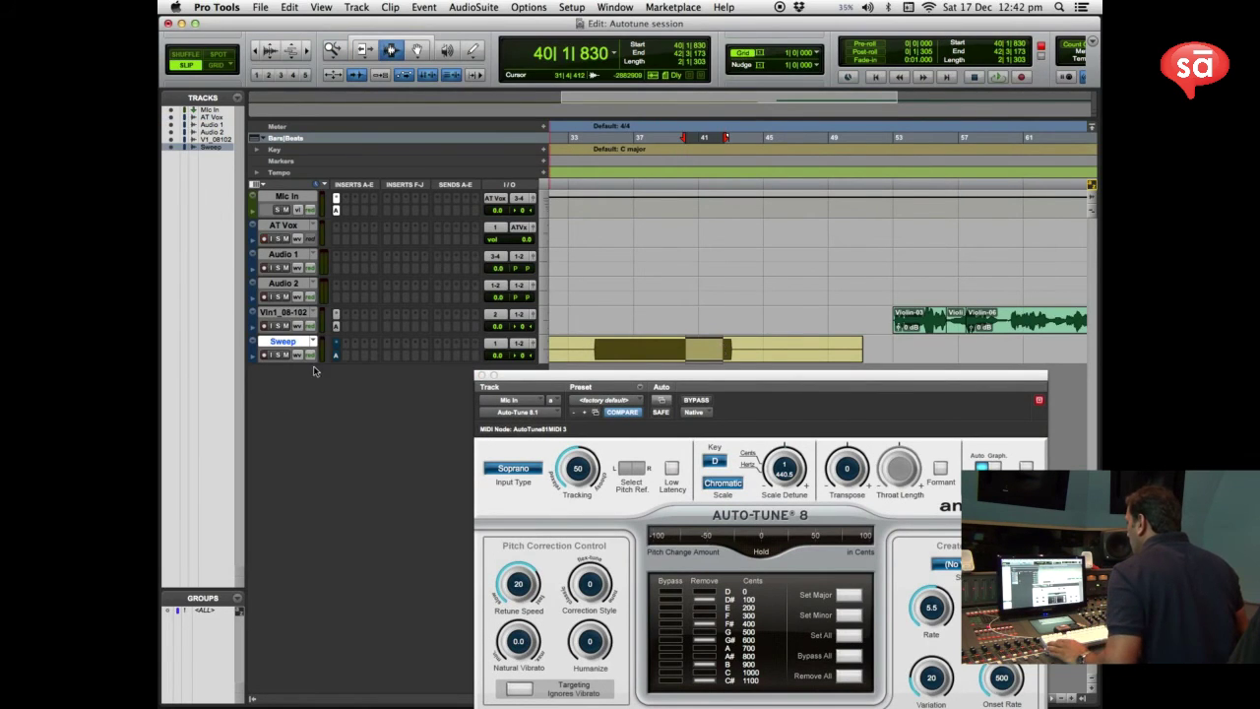
Open Auto-Tune on the Sweep track, take it out of bypass and reposition its window to show the controls
click(336, 343)
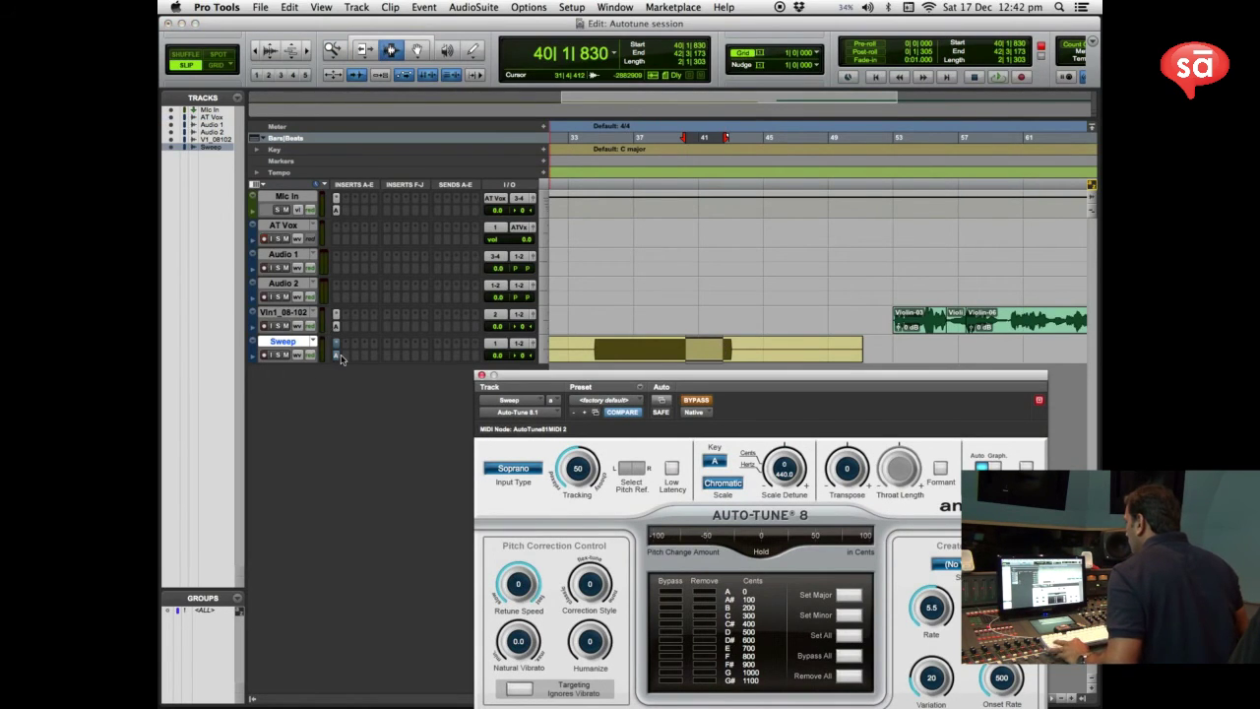
super+click(338, 355)
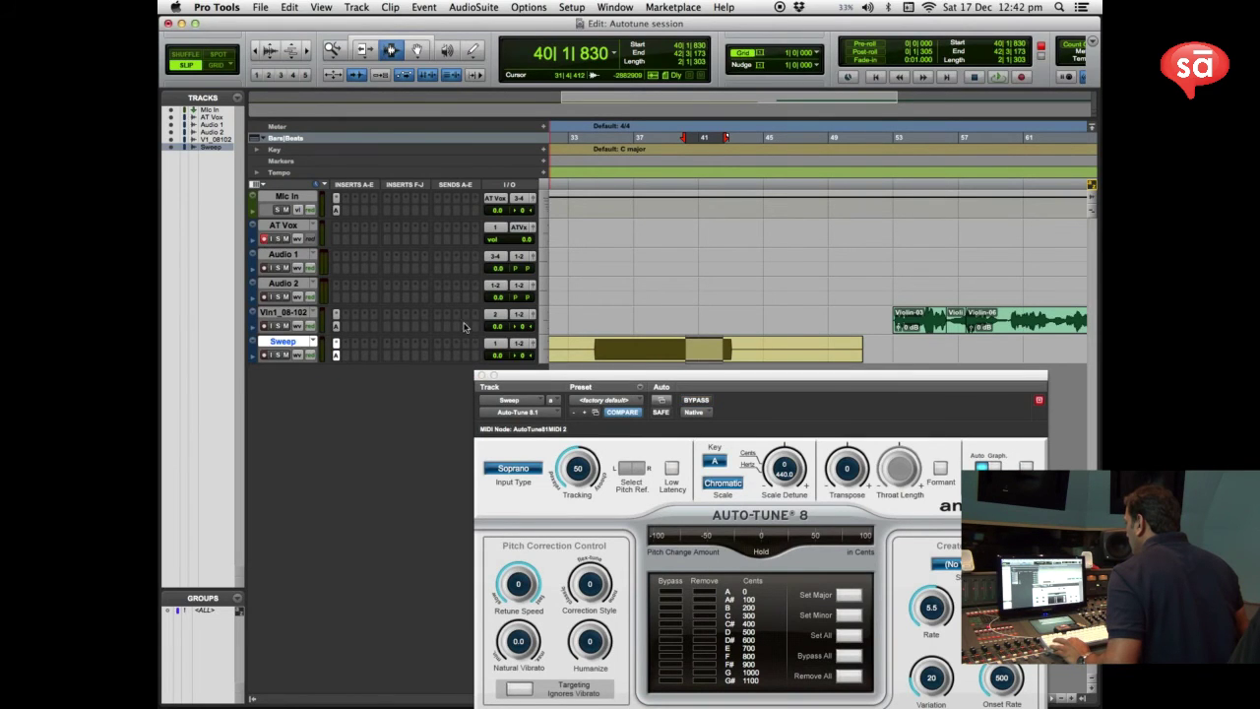
drag(557, 378, 499, 95)
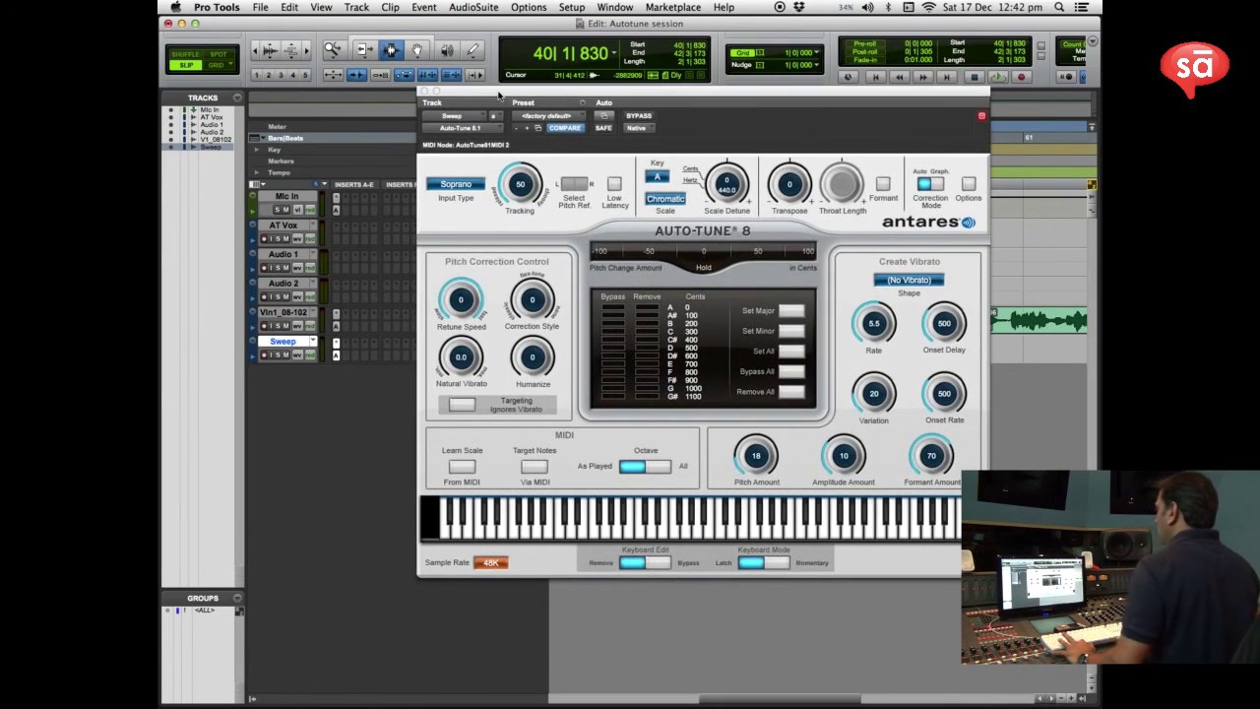
Set the Sweep track's Auto-Tune input type to Instrument and play back the selection to watch the pitch change meter
click(453, 187)
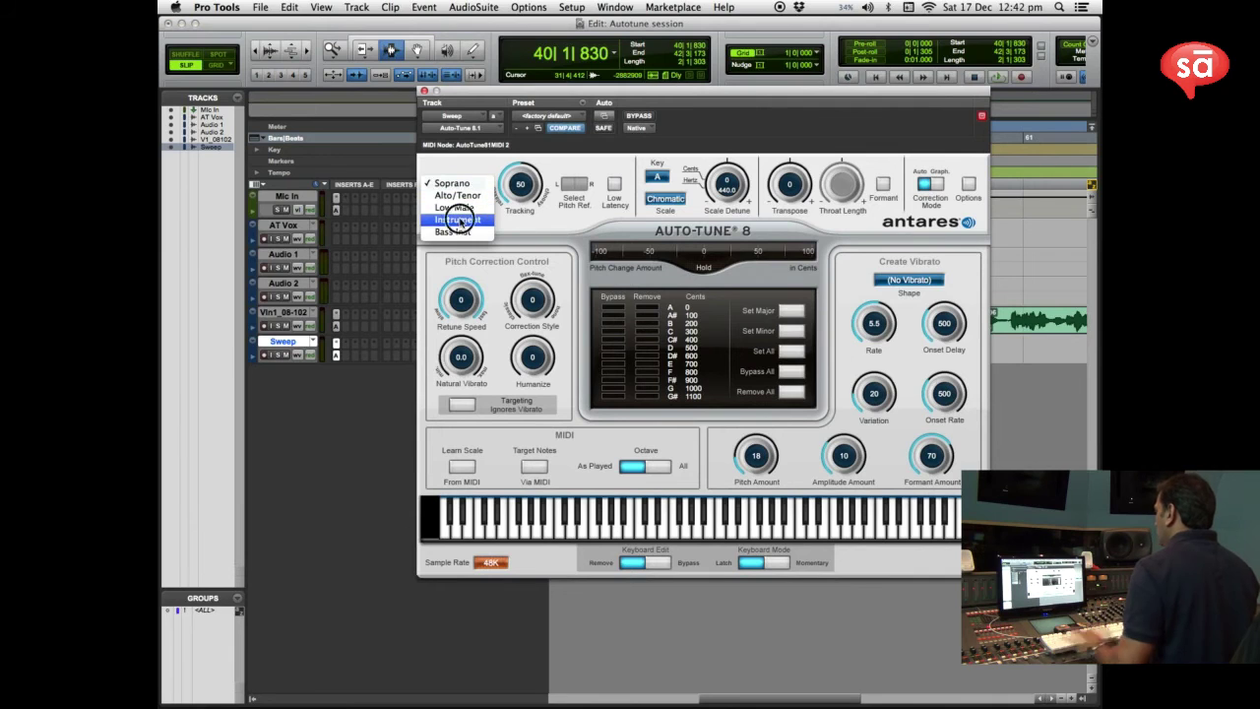
click(457, 220)
key(space)
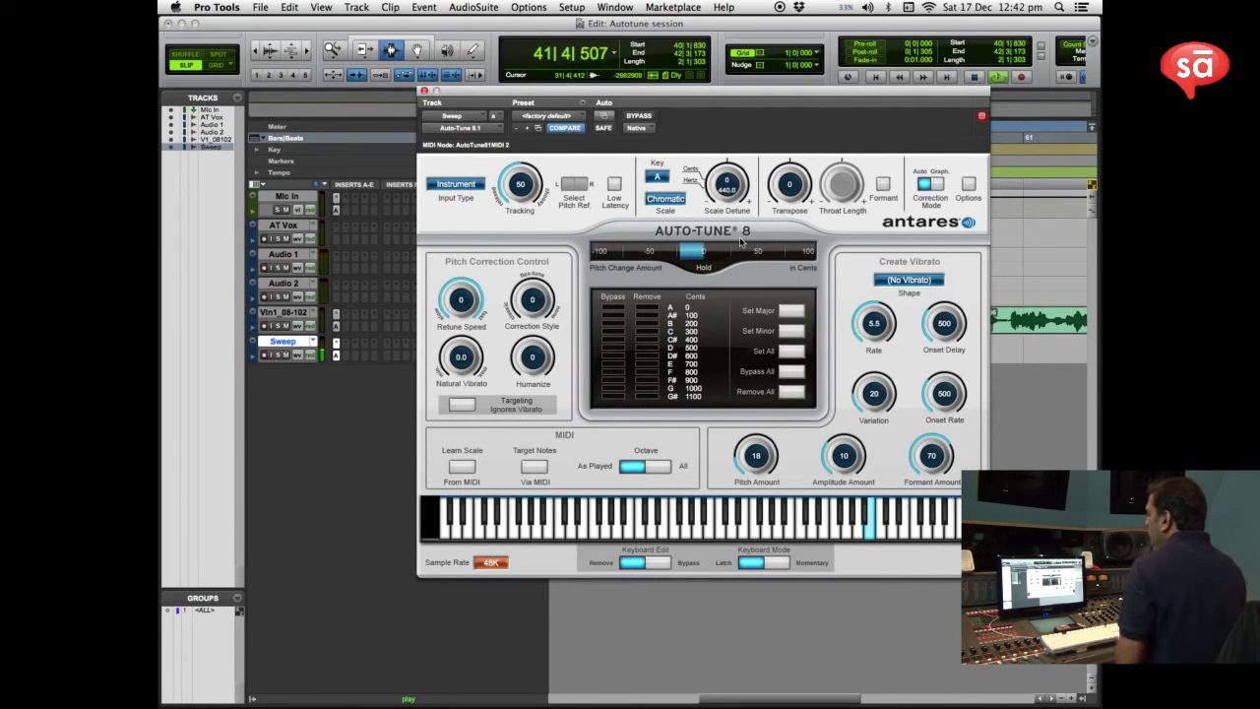
key(space)
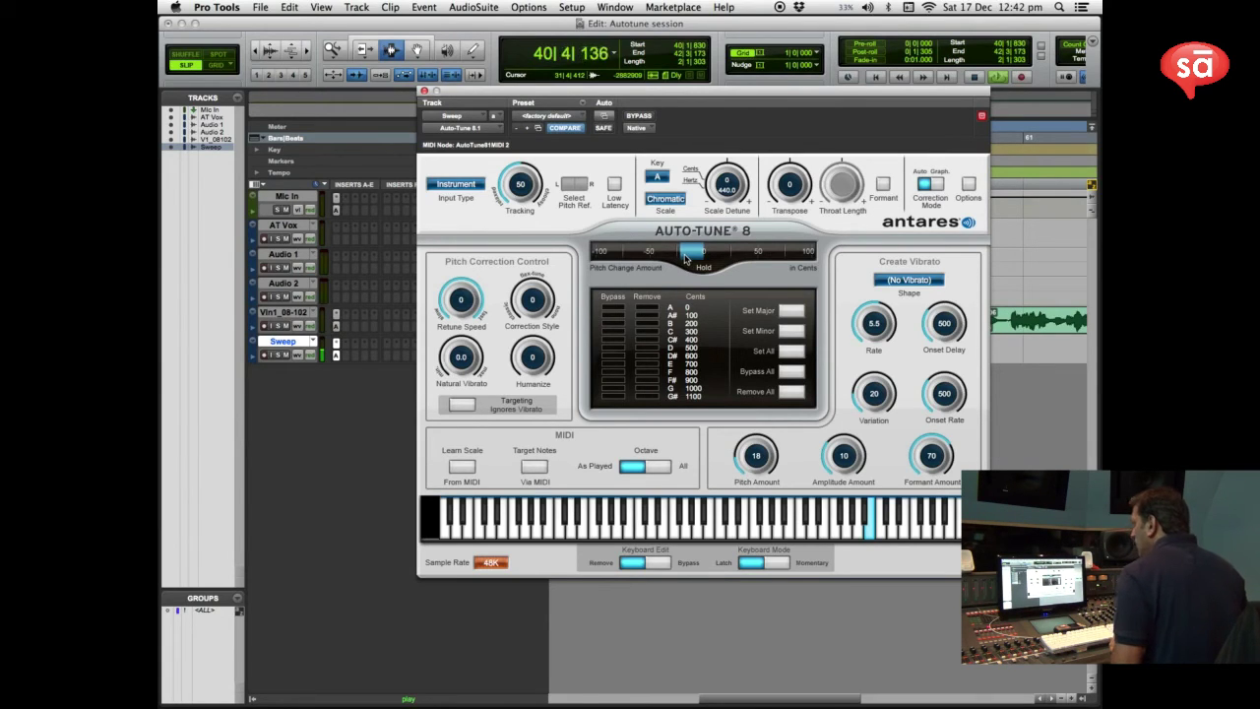
key(space)
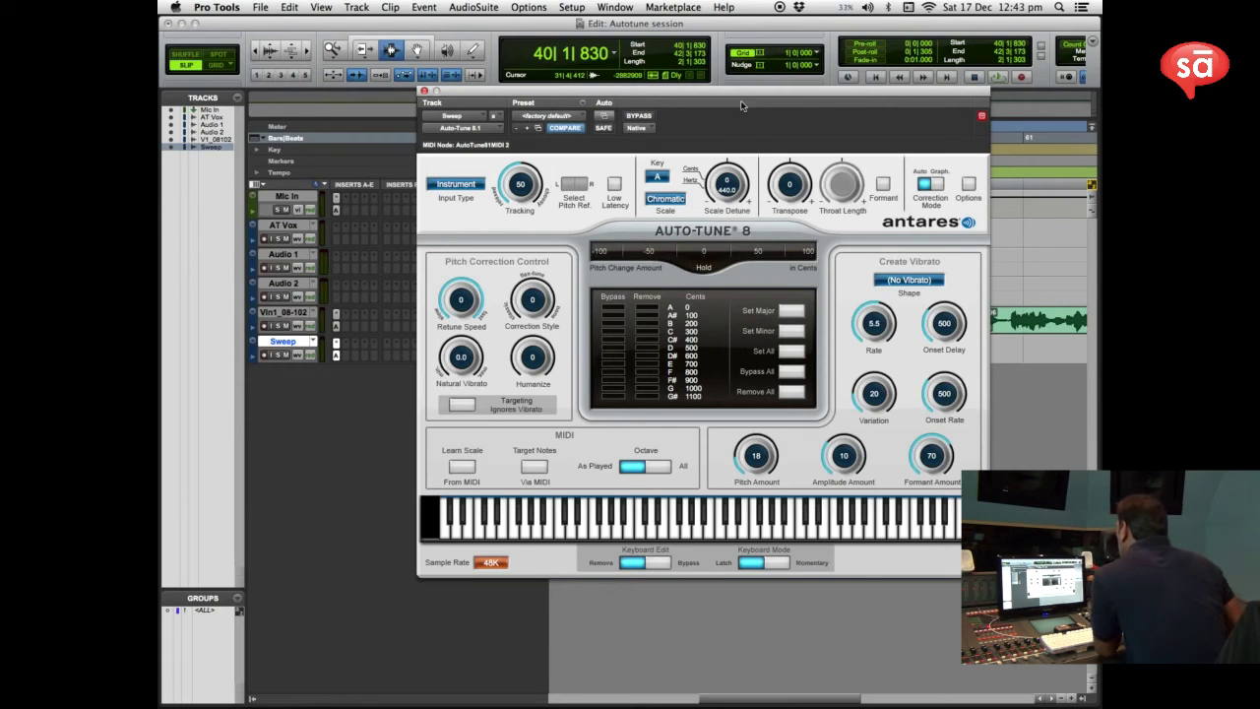
Play the selection, raise Scale Detune to about 23 cents (446 Hz), and bring it back to 0 cents (440 Hz)
key(space)
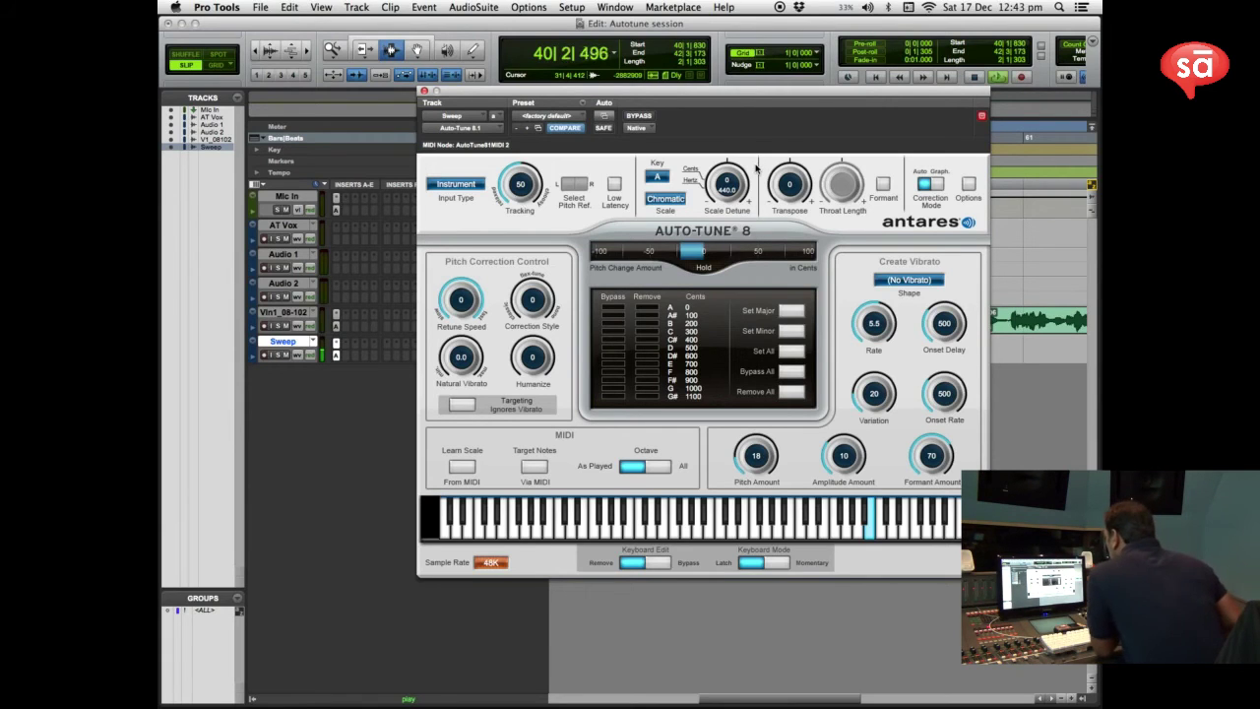
drag(734, 185, 743, 174)
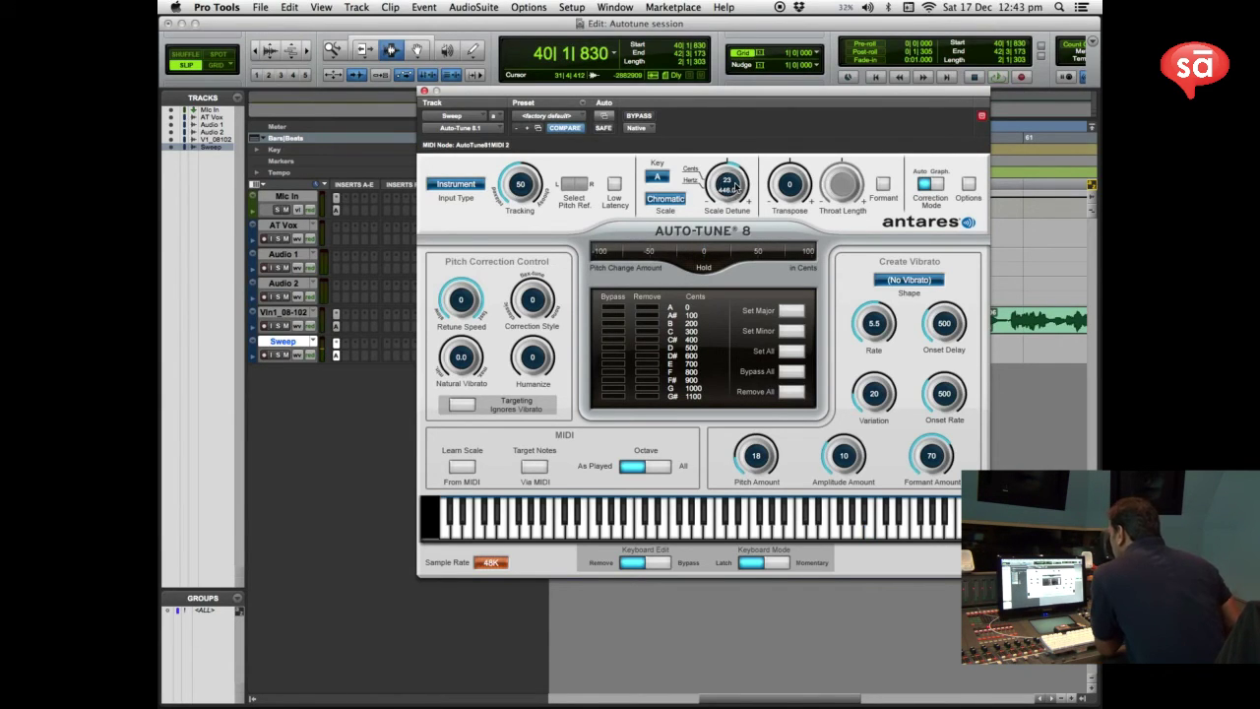
drag(736, 187, 732, 200)
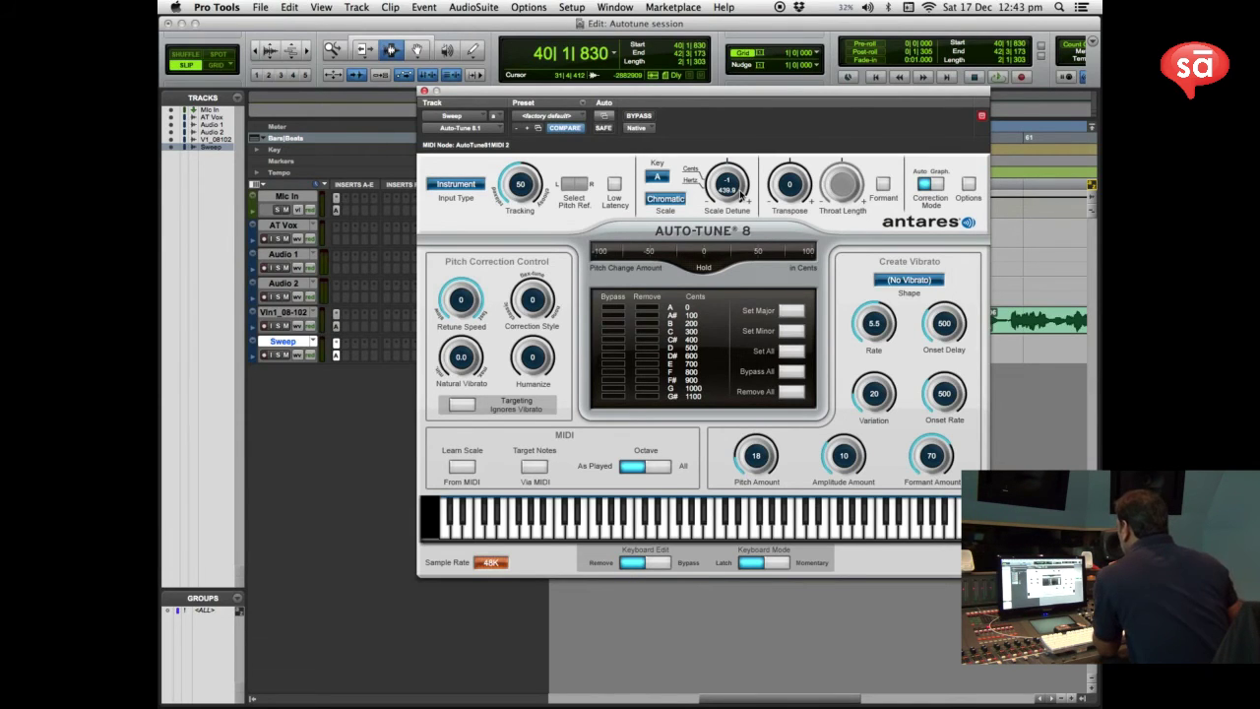
drag(769, 99, 765, 87)
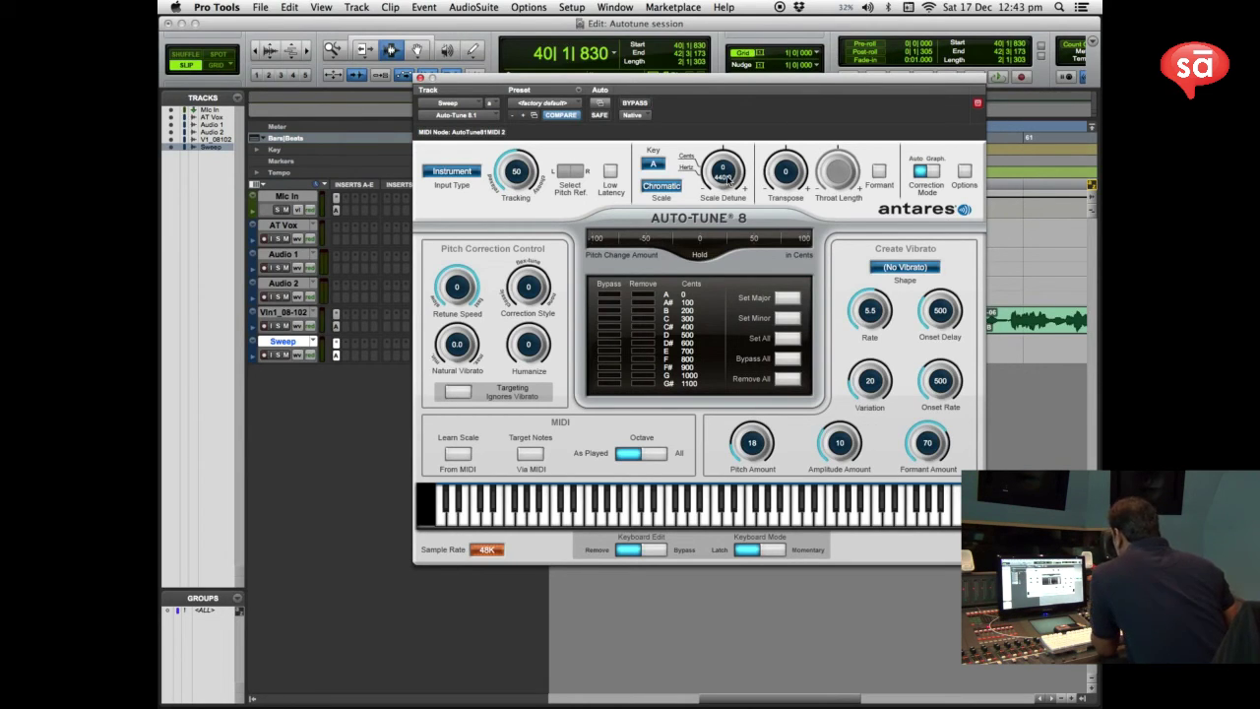
drag(839, 84, 856, 142)
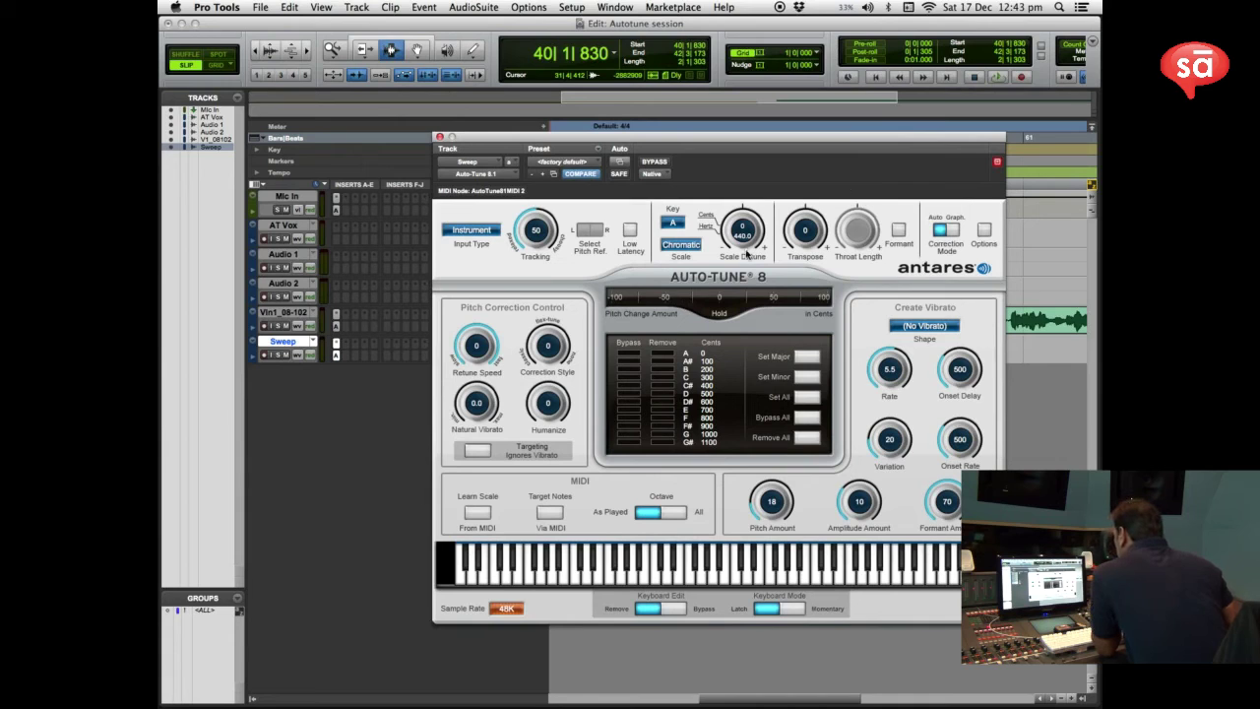
Set Transpose to 1, play back the Sweep selection to hear the shift, and return Transpose to 0
click(812, 235)
text(1)
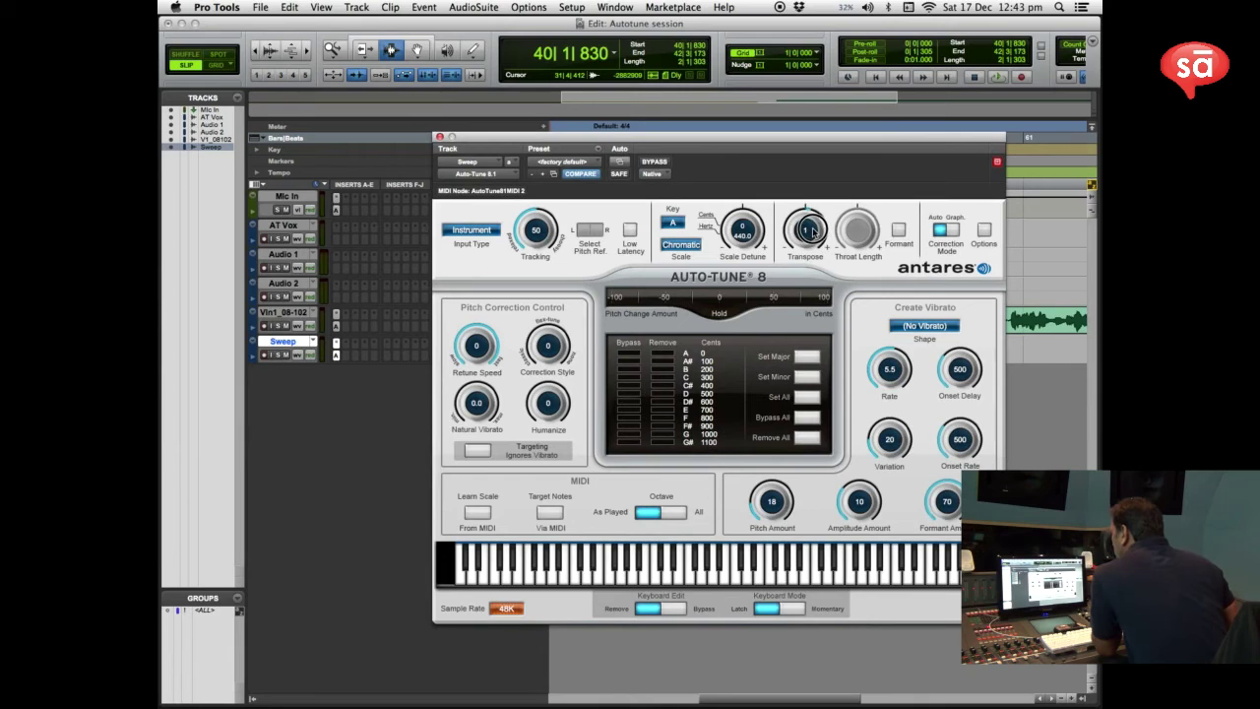
key(Return)
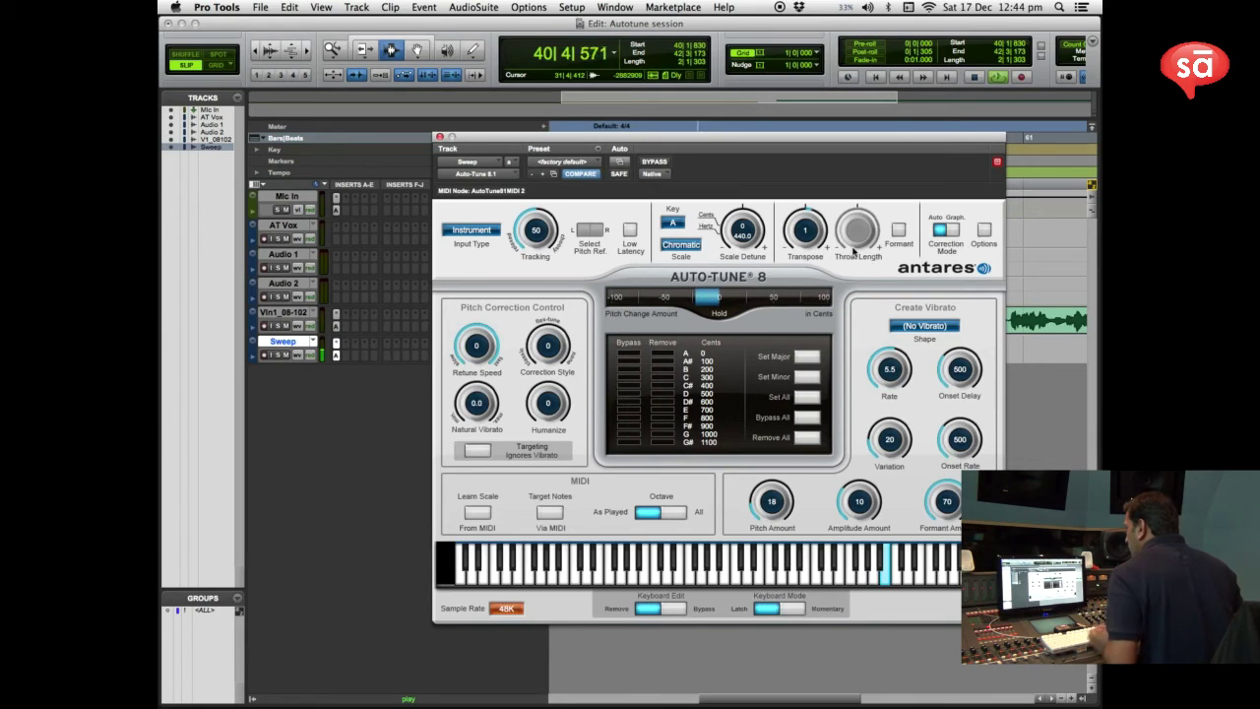
key(space)
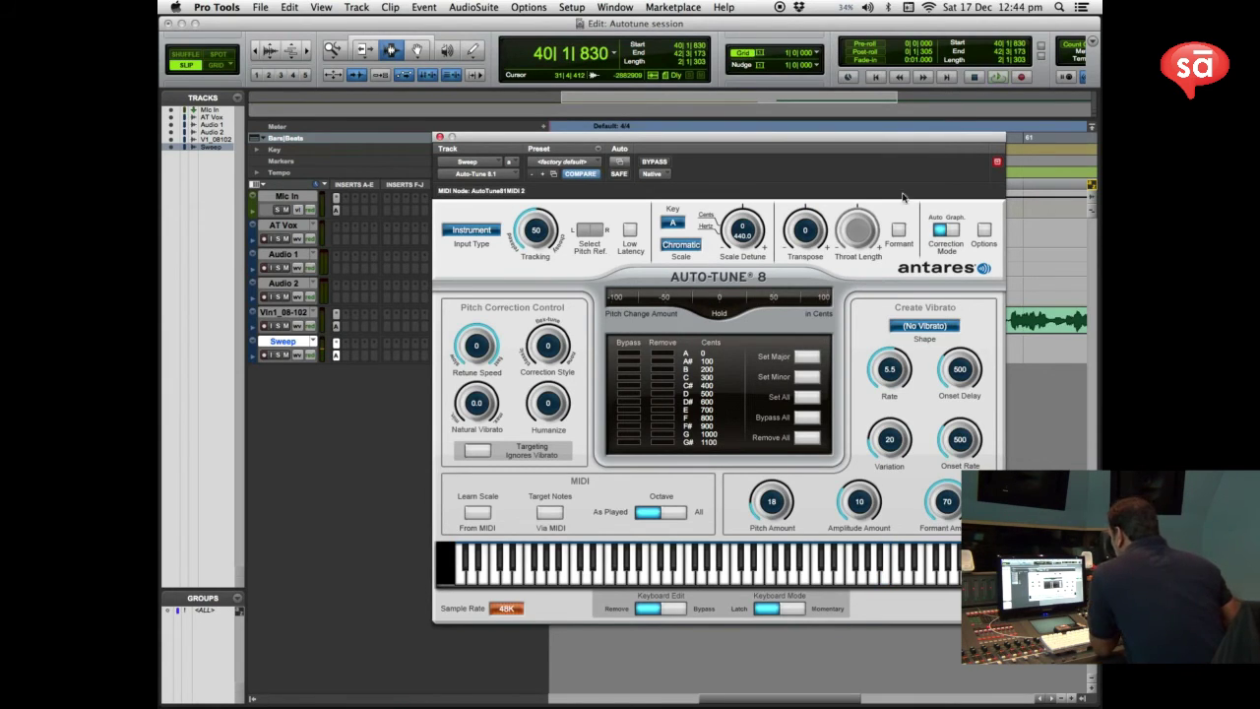
drag(901, 146, 863, 133)
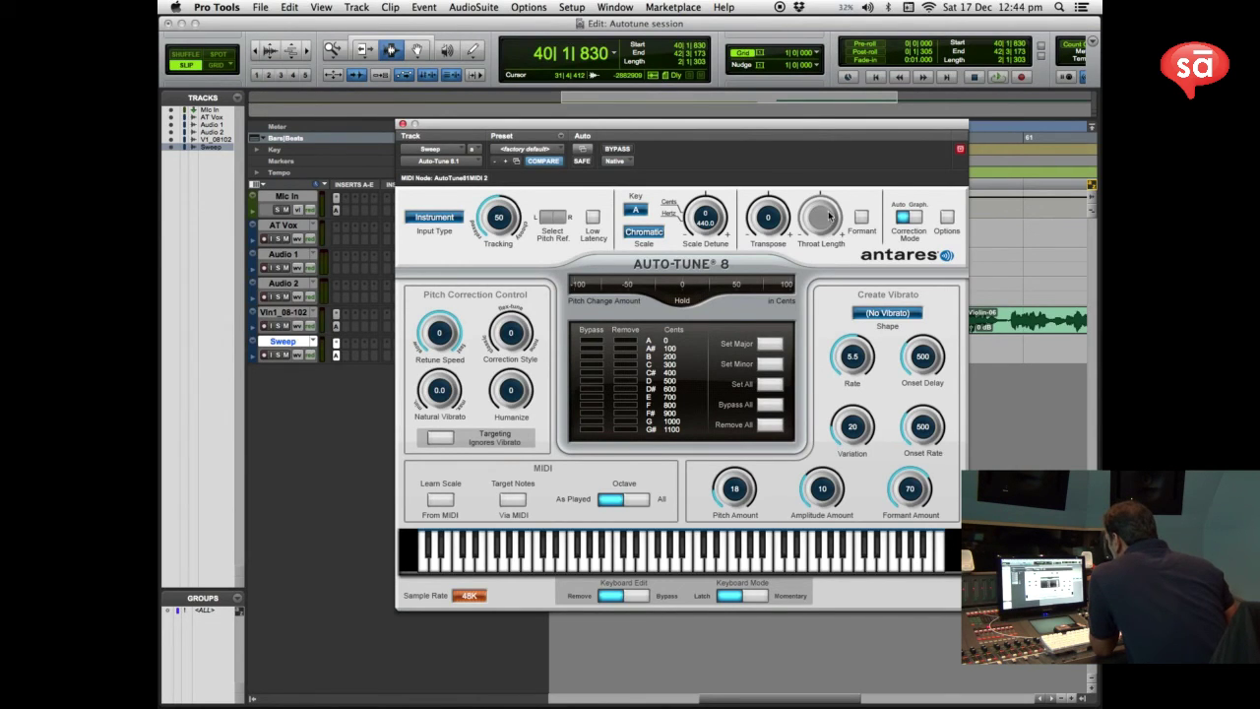
Turn on Formant to activate the Throat Length control at 100, and turn Formant off again
click(861, 217)
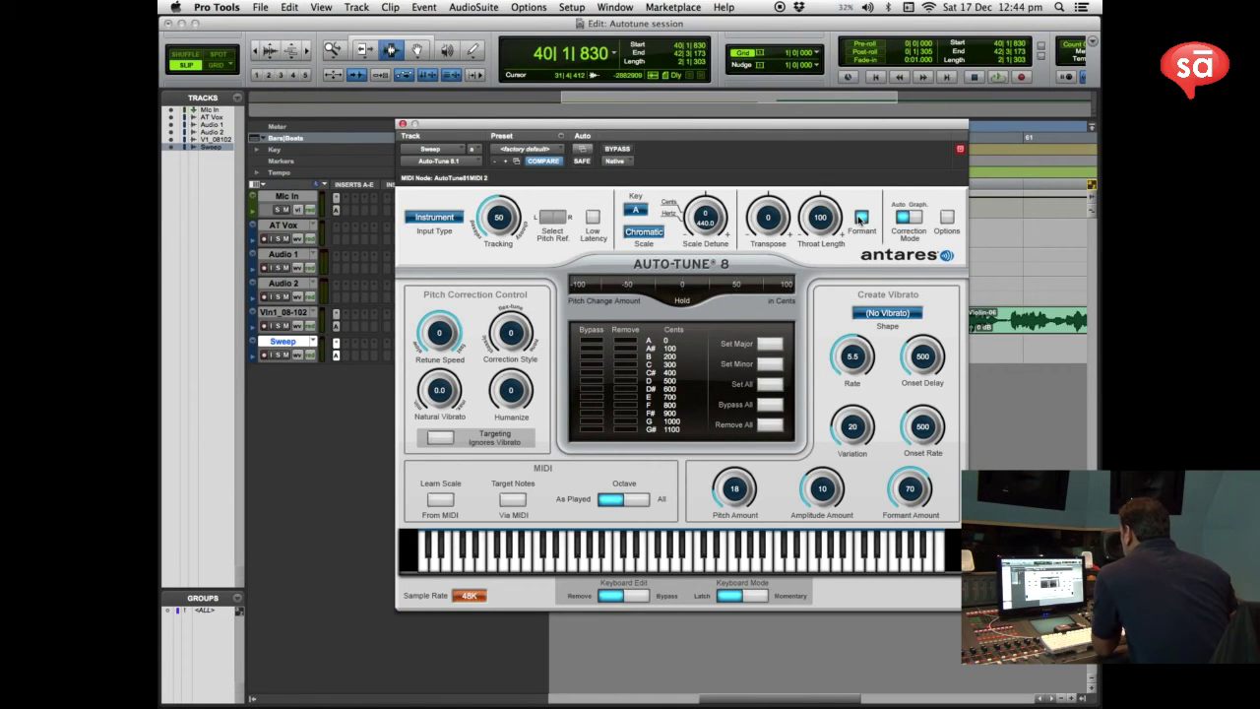
drag(836, 129, 836, 152)
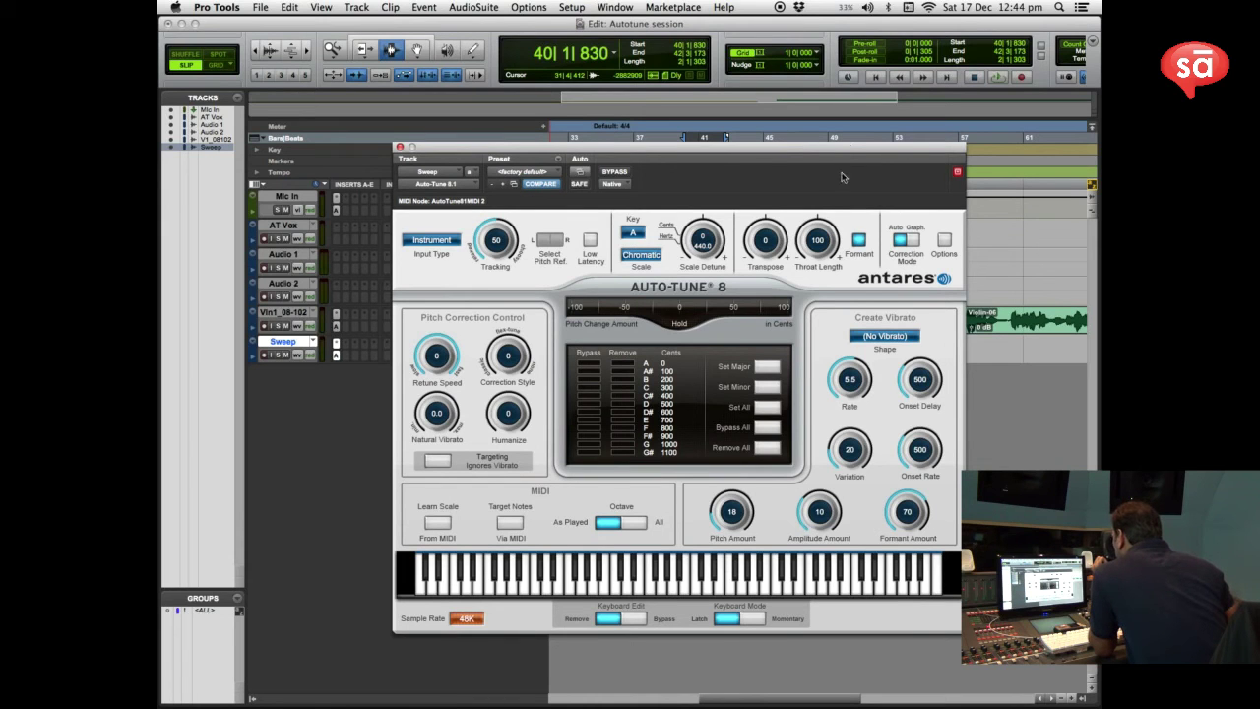
drag(839, 146, 900, 120)
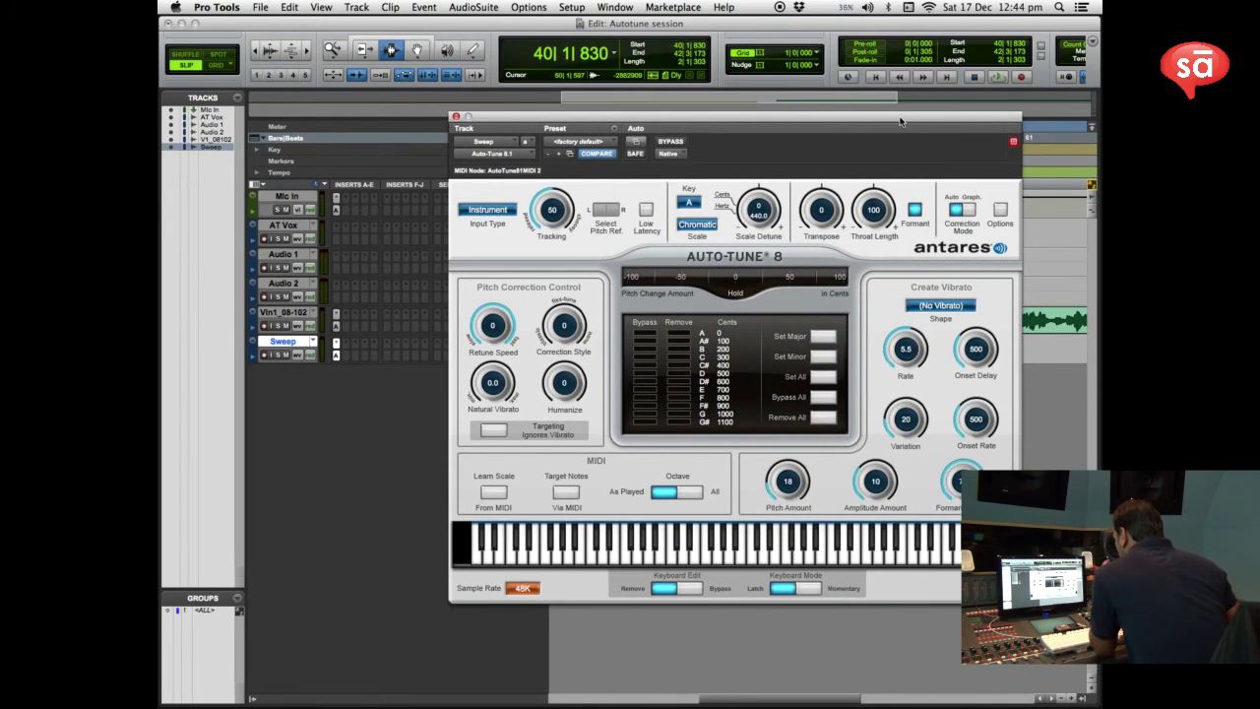
click(914, 210)
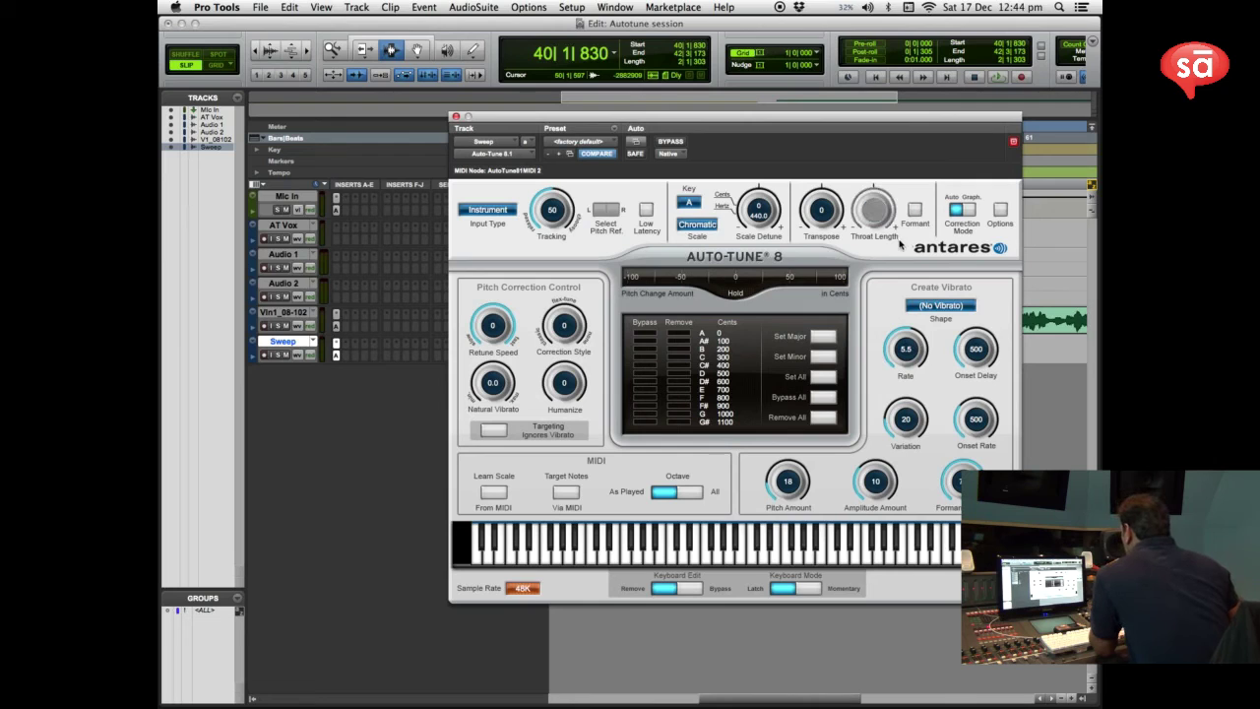
Switch the correction mode to Graph to view the graphical pitch editor and return to Auto mode
click(967, 210)
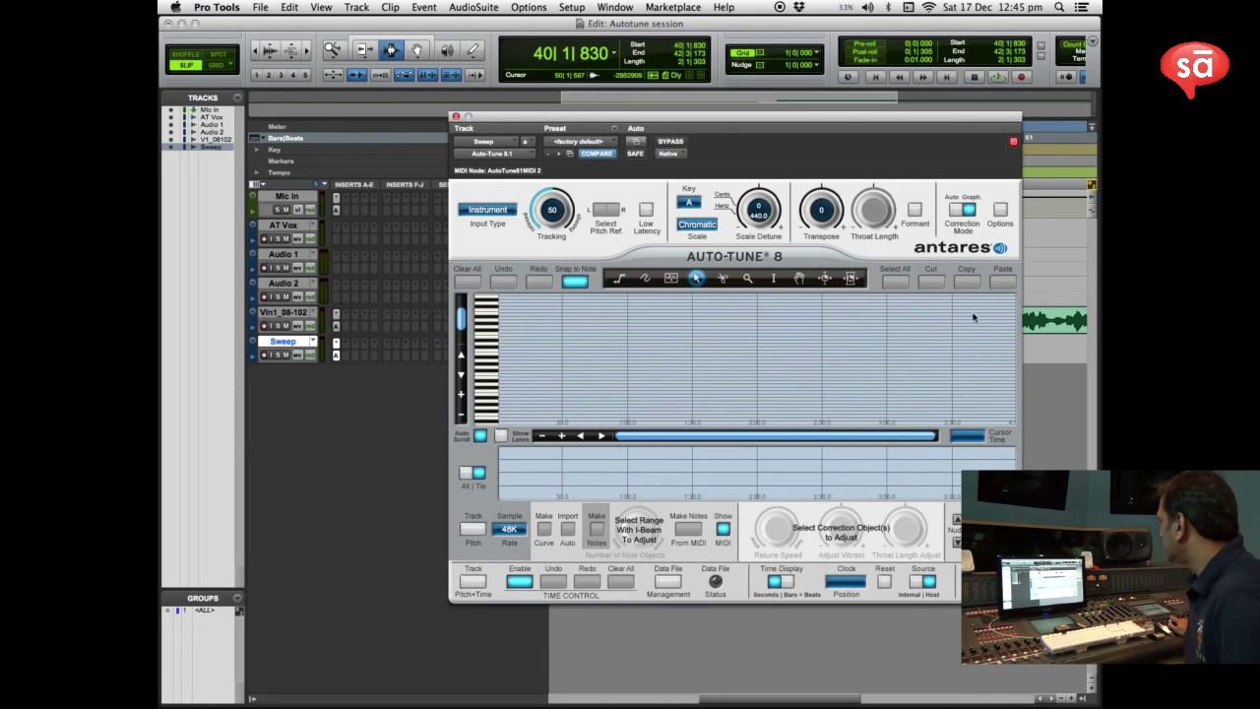
click(954, 210)
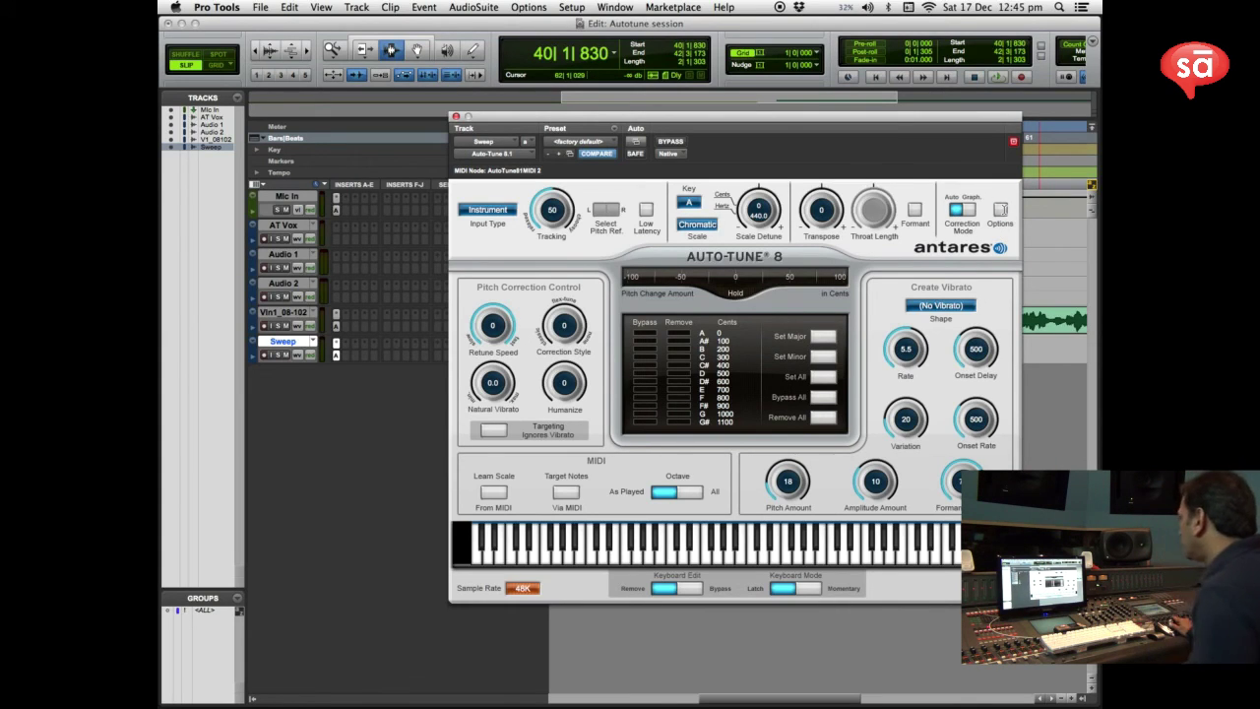
Try a buffer length of 3000 seconds in the Auto-Tune options and close them without saving
click(1000, 210)
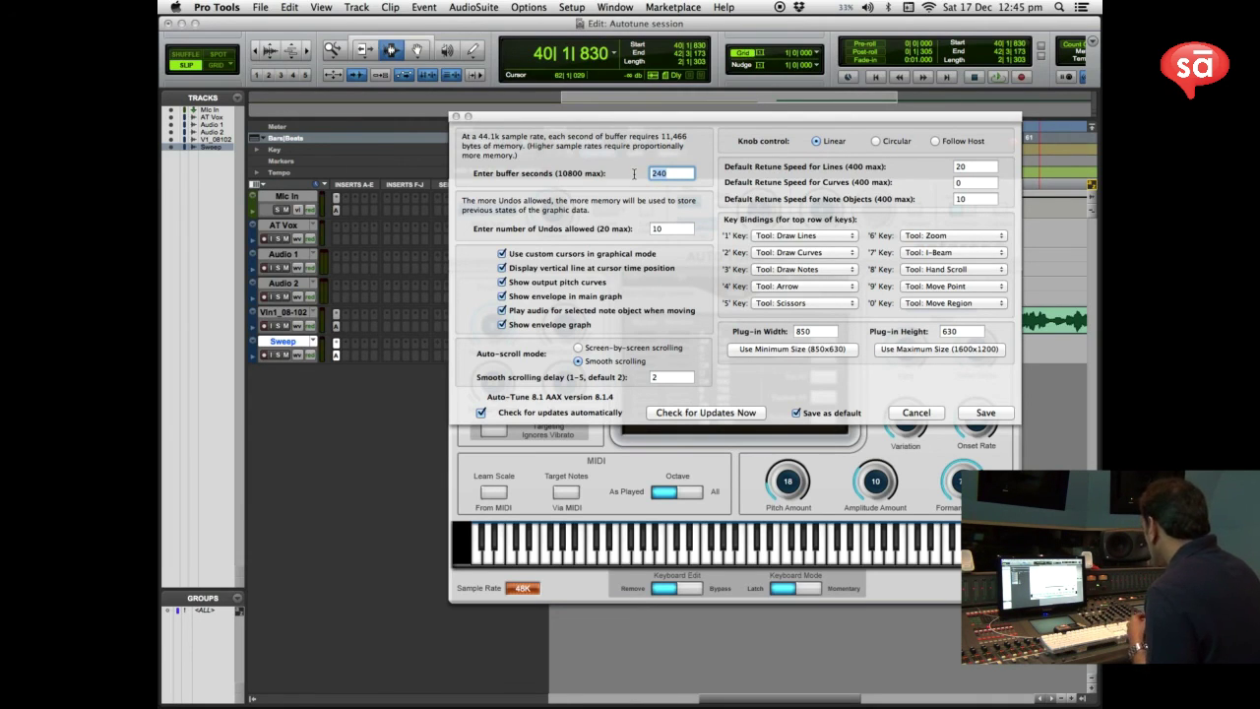
text(3000)
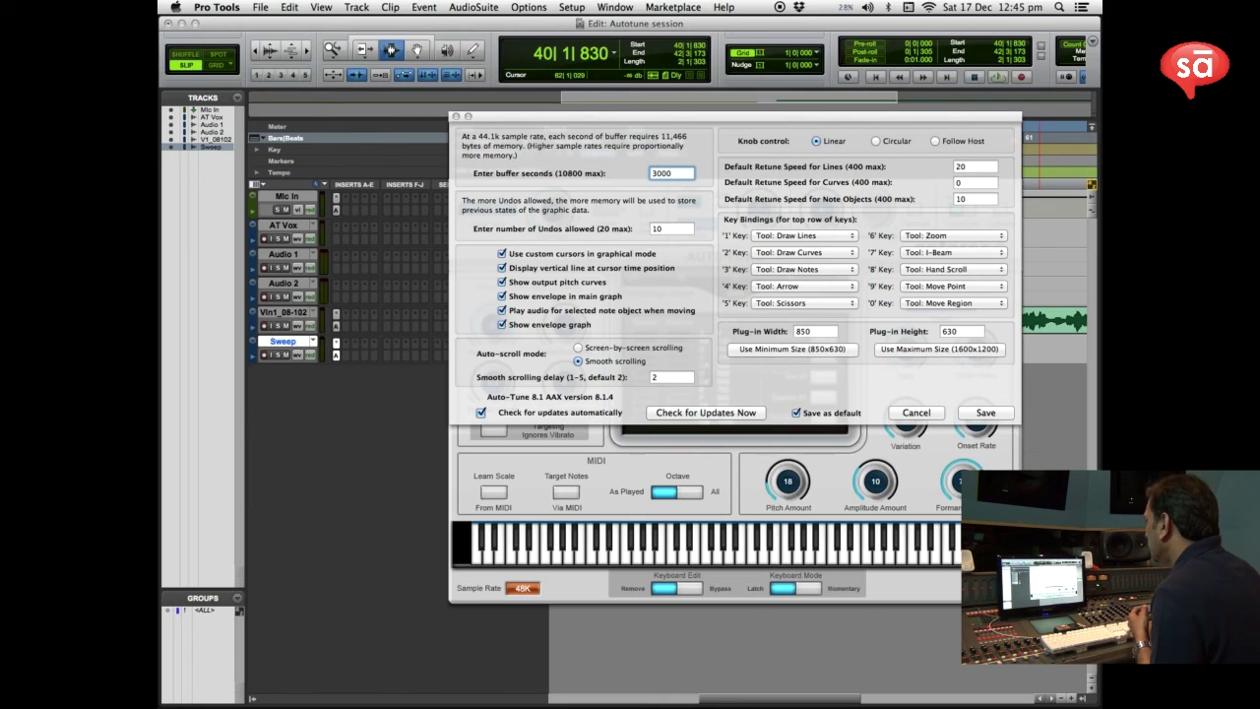
key(Return)
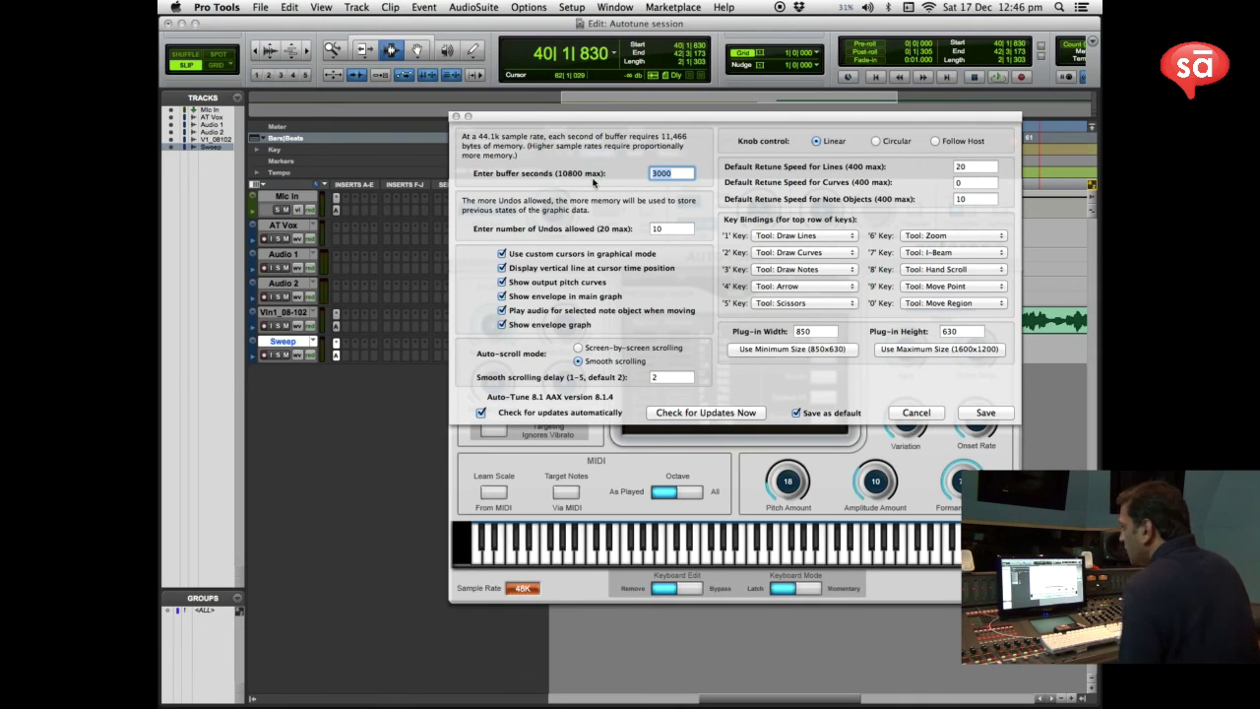
click(654, 174)
double_click(653, 173)
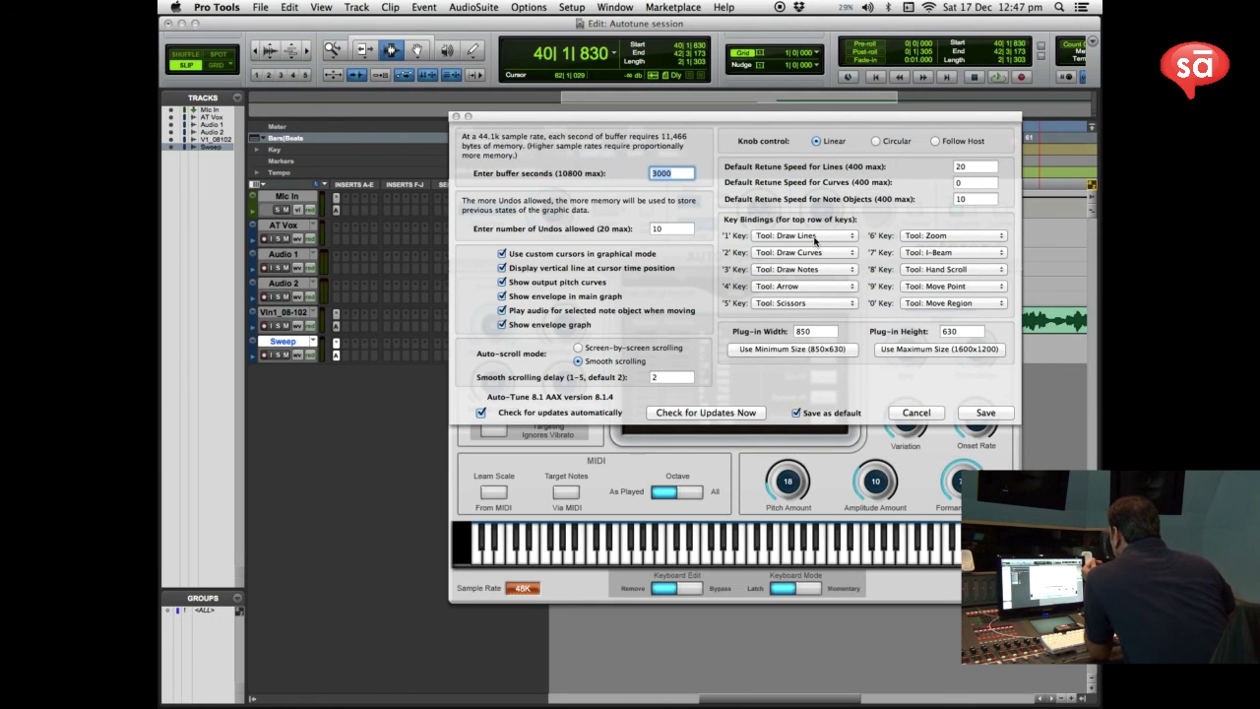
click(914, 413)
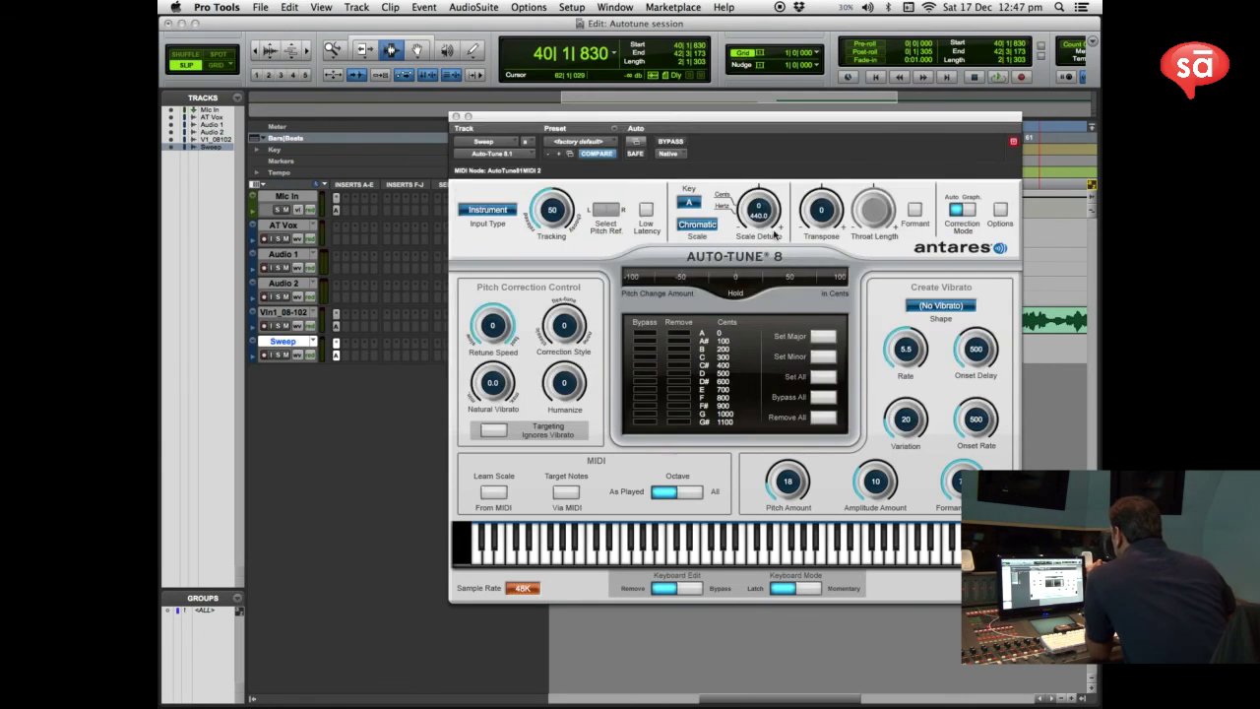
Switch the correction mode to Graph and select the Scissors, Arrow and Draw Notes tools in turn
click(968, 211)
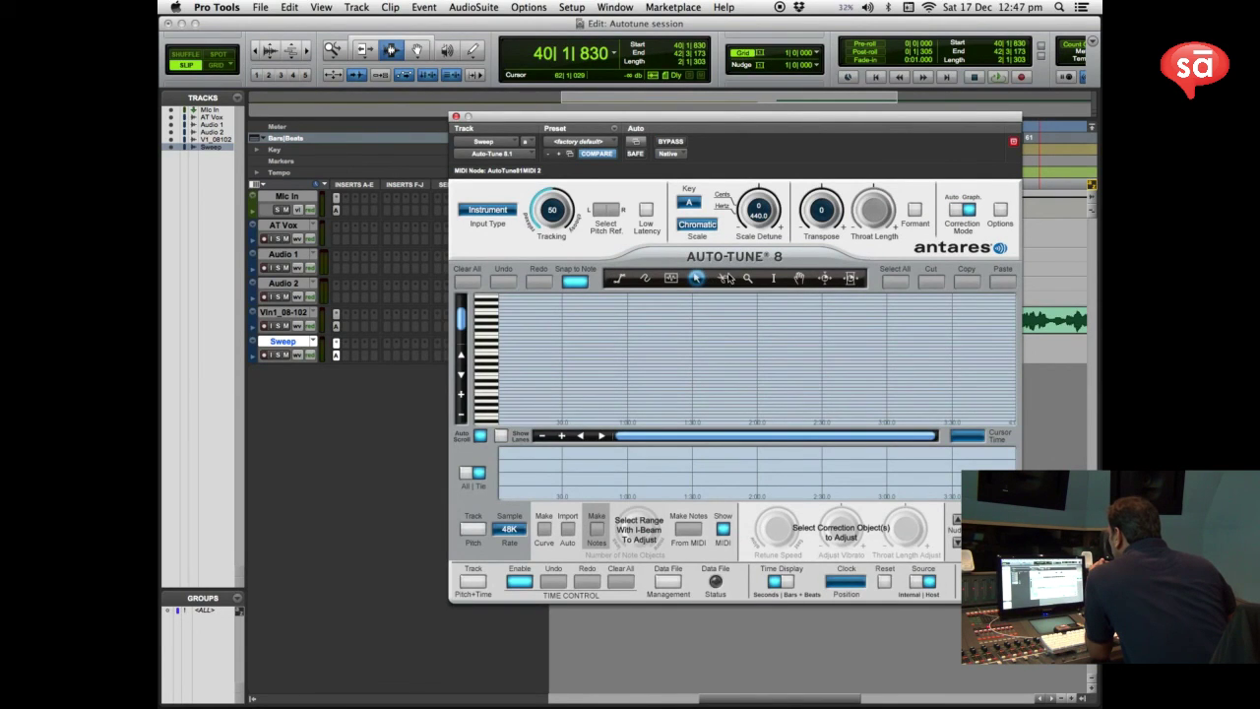
click(724, 278)
click(694, 279)
click(671, 279)
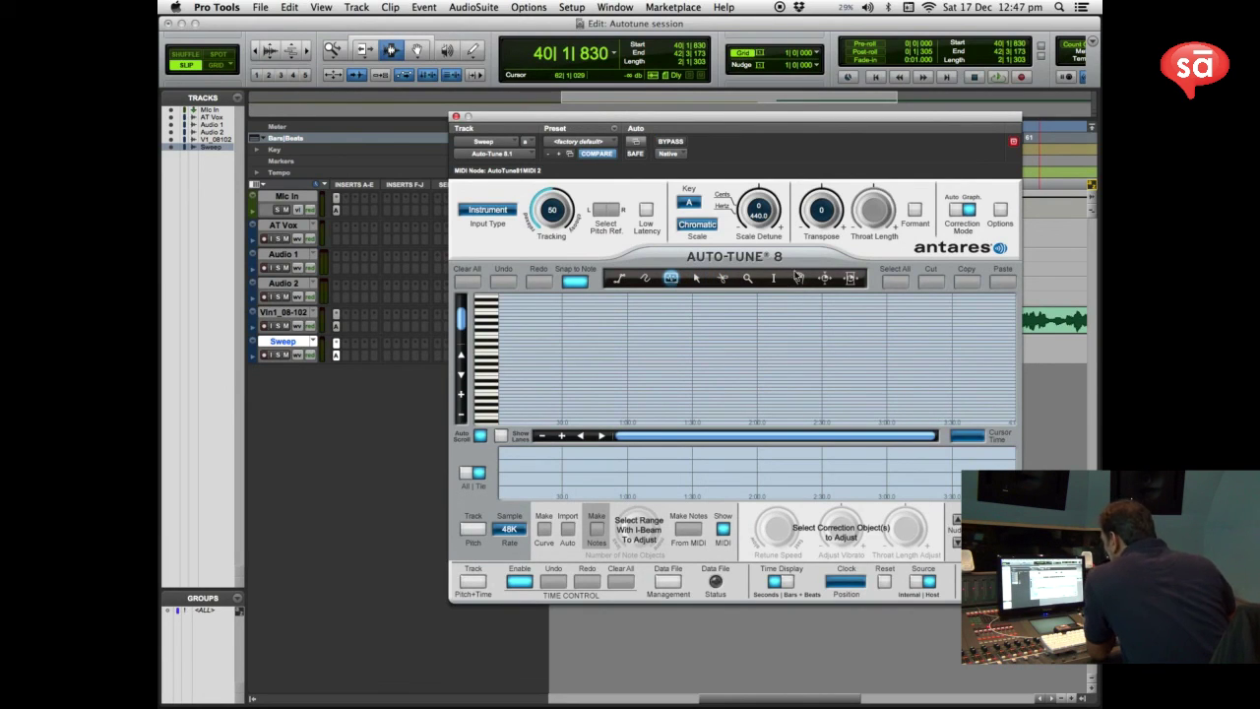
Review the graphical mode options again, cancel them unchanged, and return the correction mode to Auto
click(1000, 217)
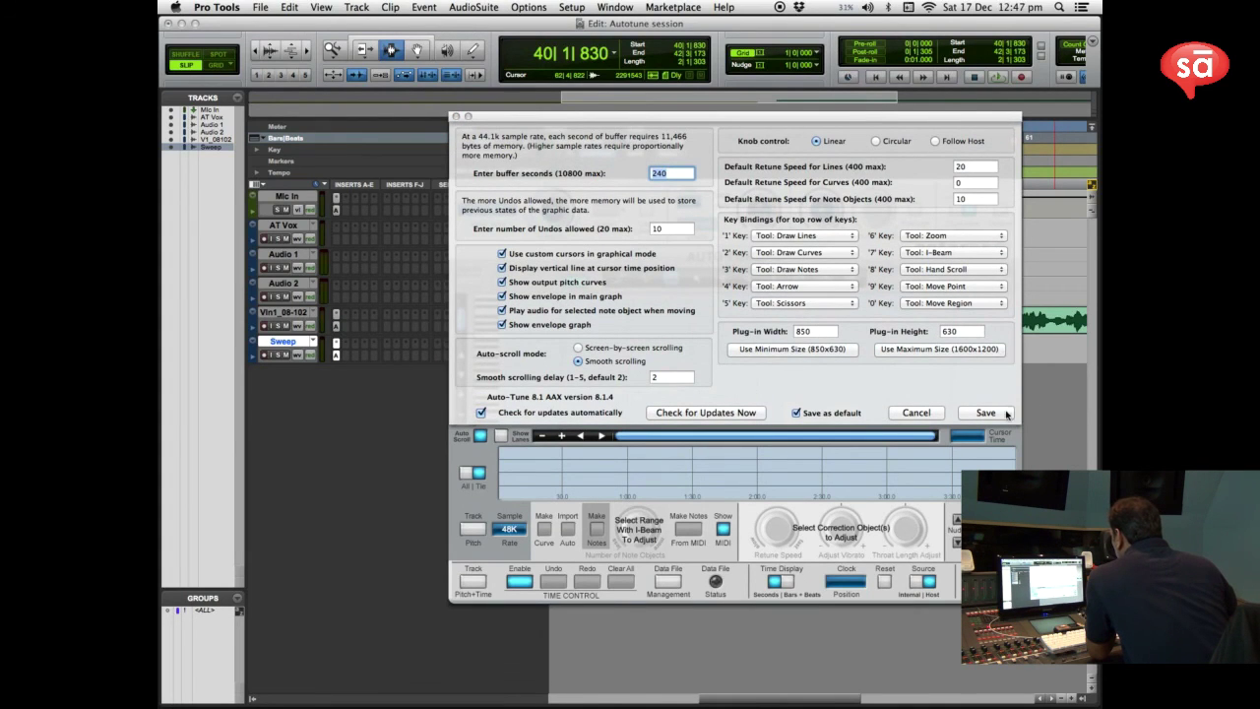
click(925, 414)
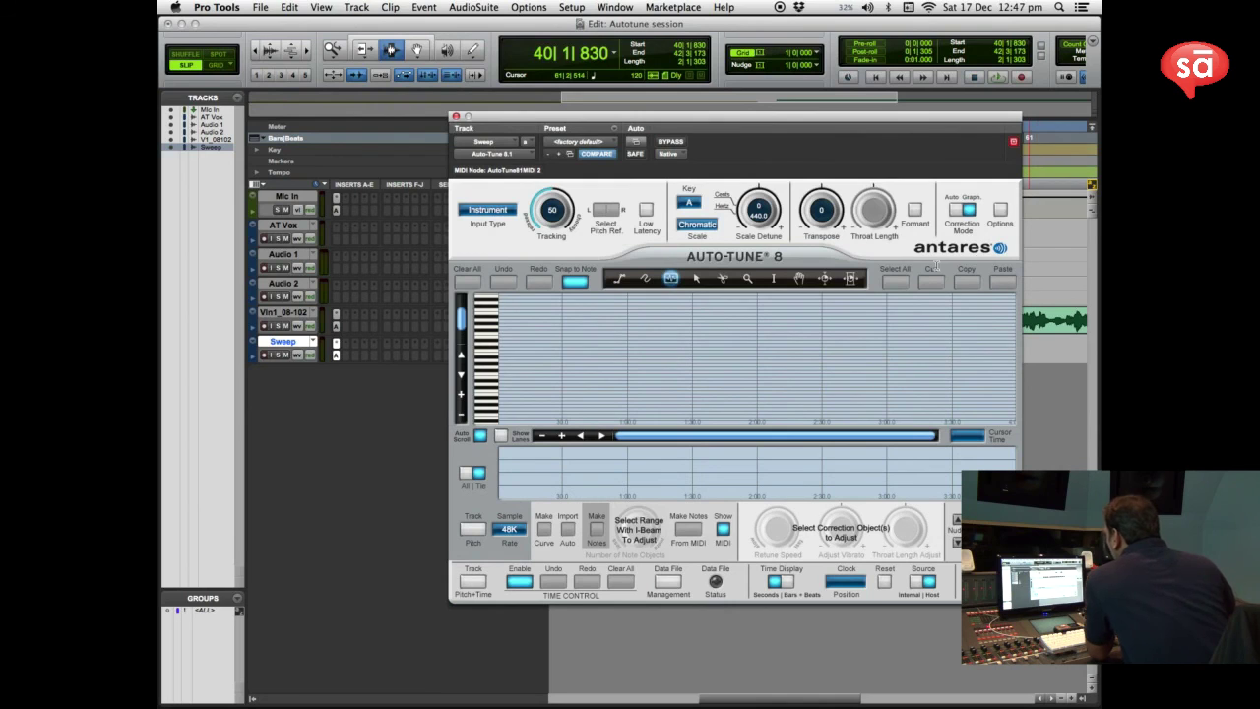
drag(712, 115, 712, 114)
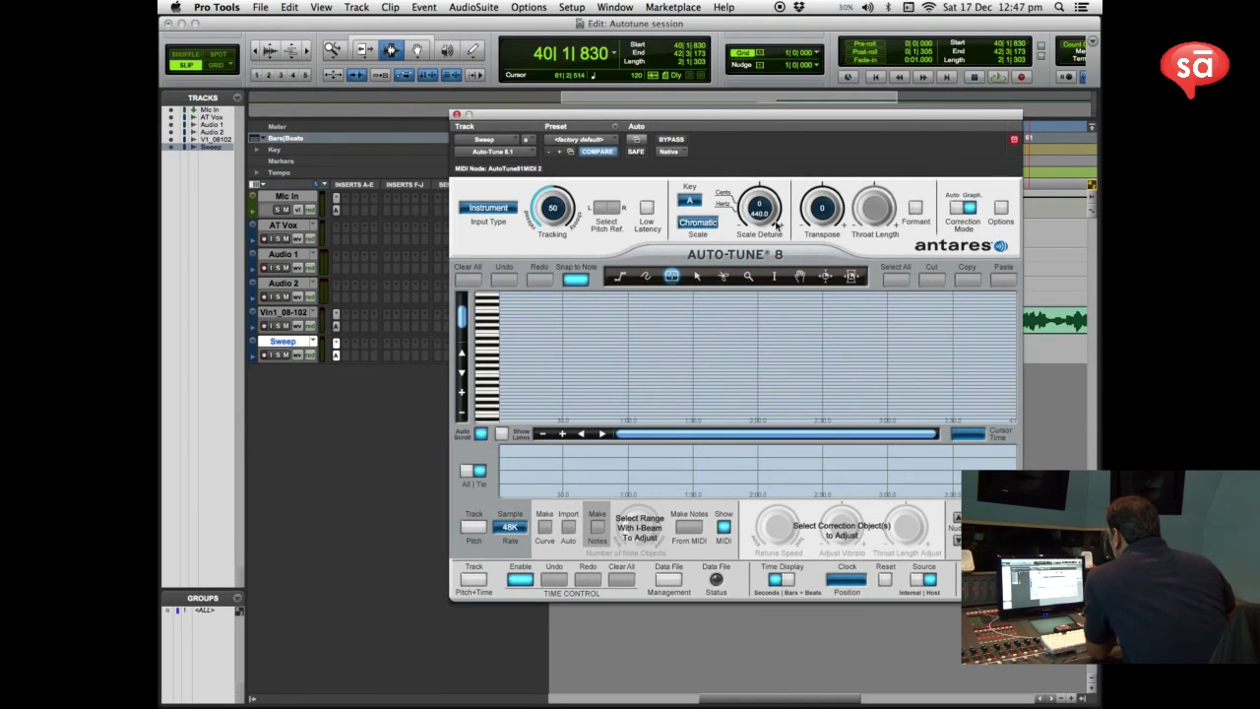
click(957, 208)
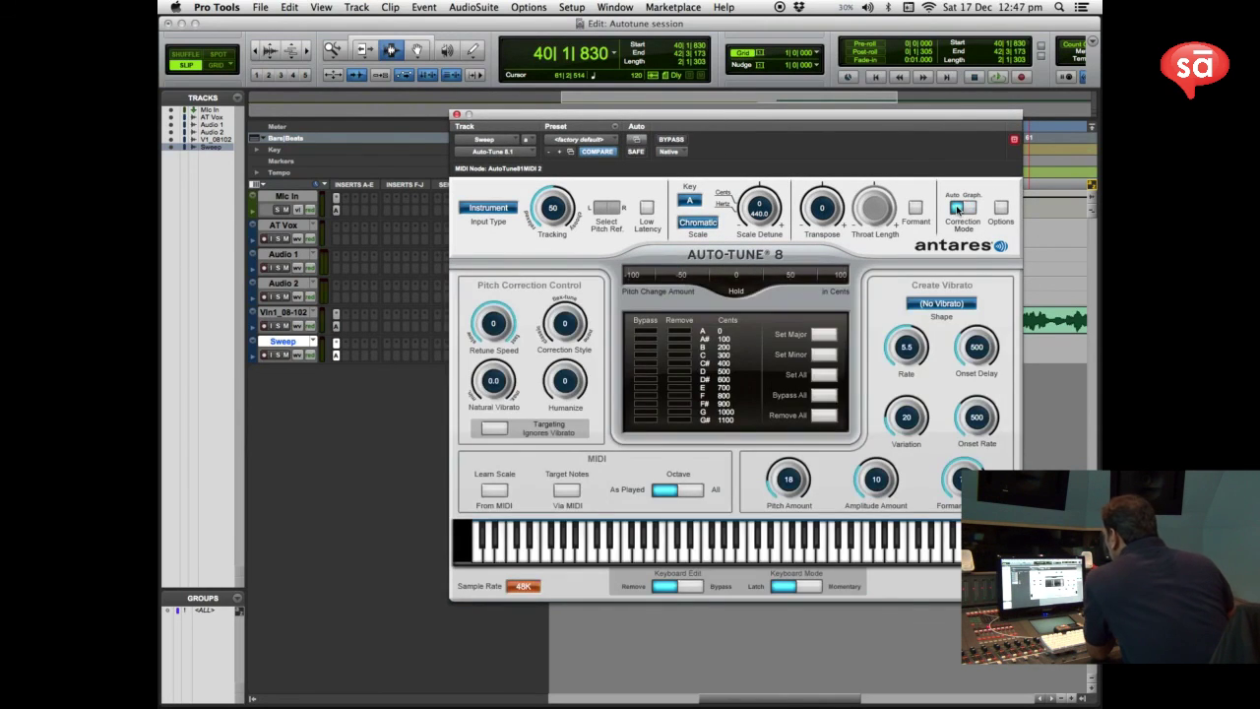